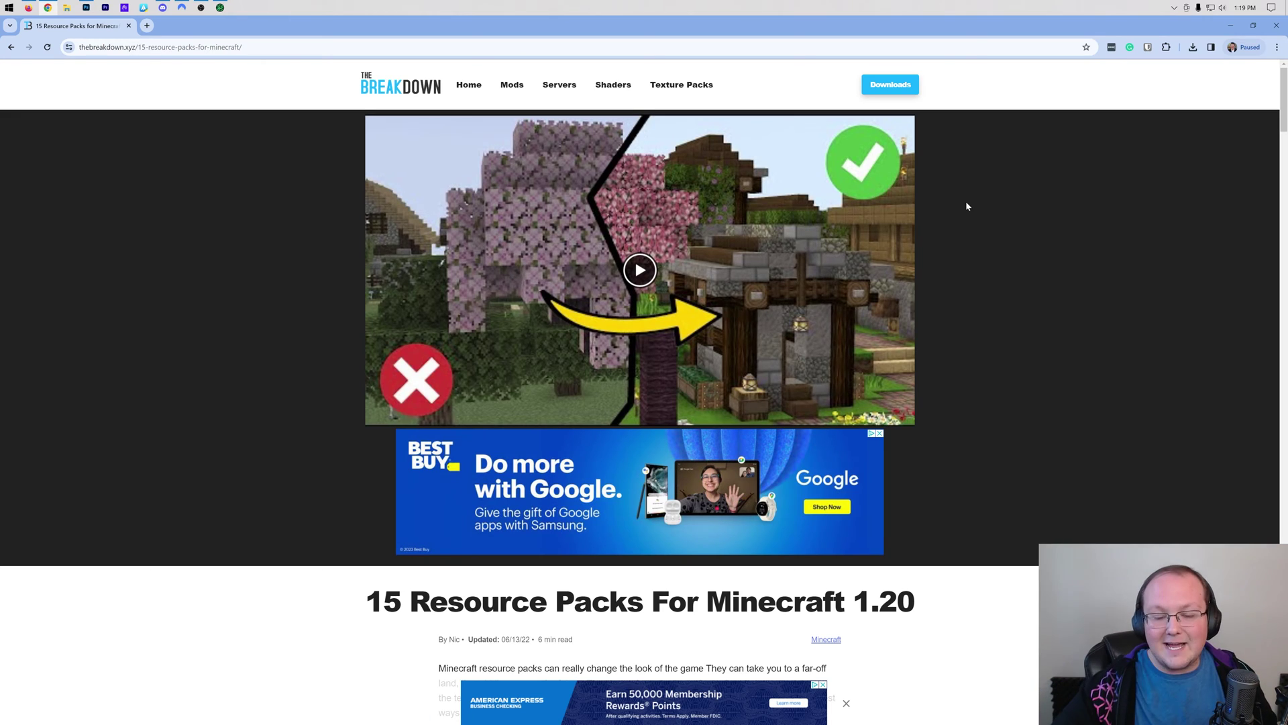
Look over the article's introduction and pack list, and open the John Smith Legacy download guide in a new tab
scroll(963, 336, "down", 5)
scroll(946, 368, "down", 2)
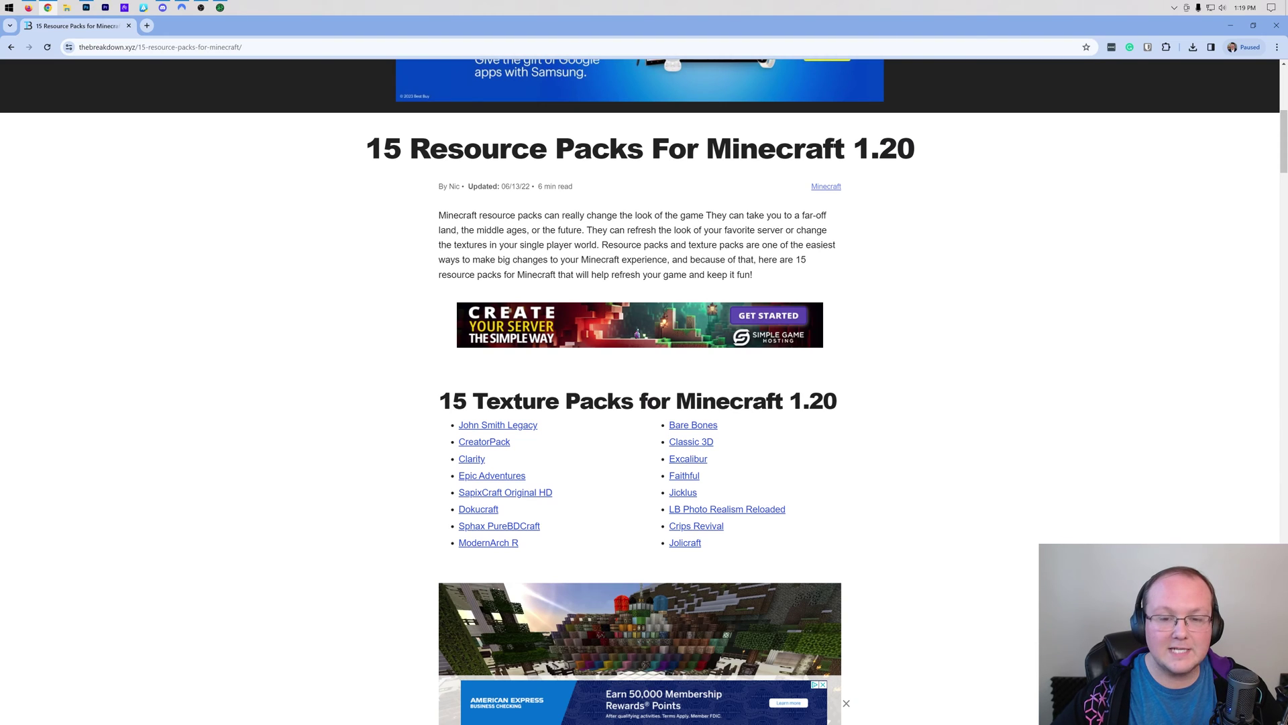
left_click_drag(707, 148, 934, 143)
left_click(951, 144)
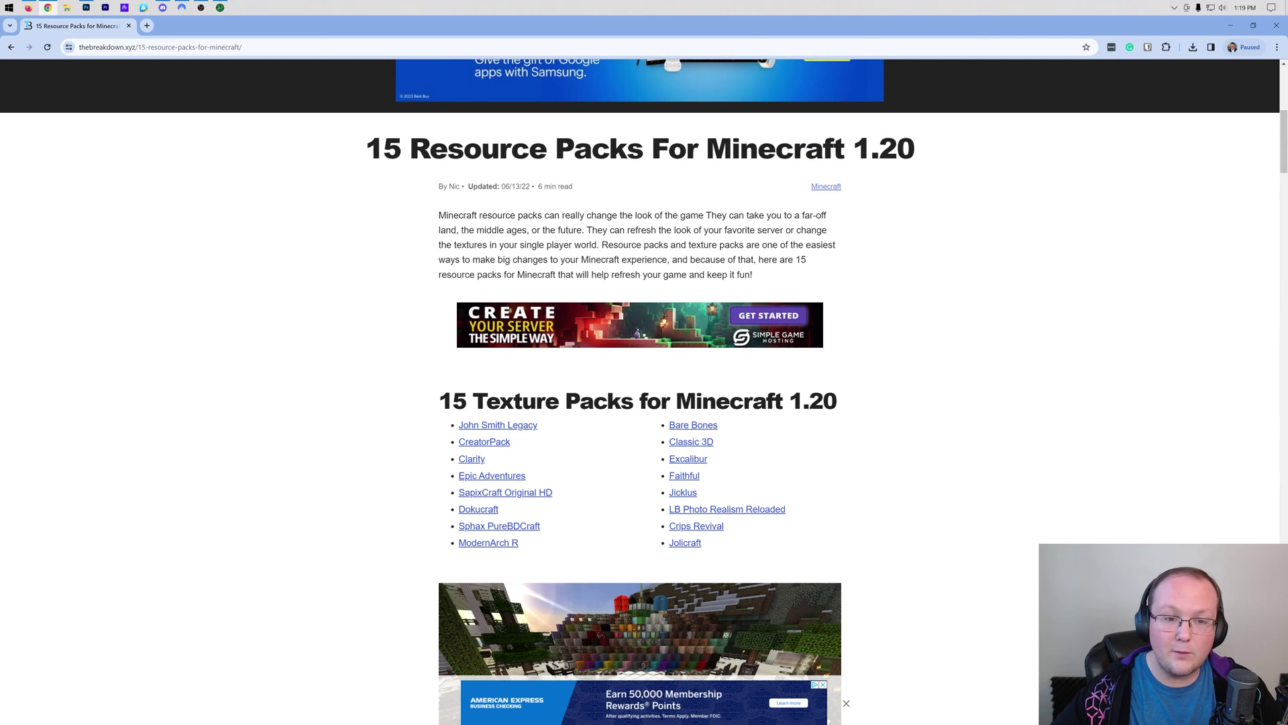
left_click_drag(409, 147, 668, 148)
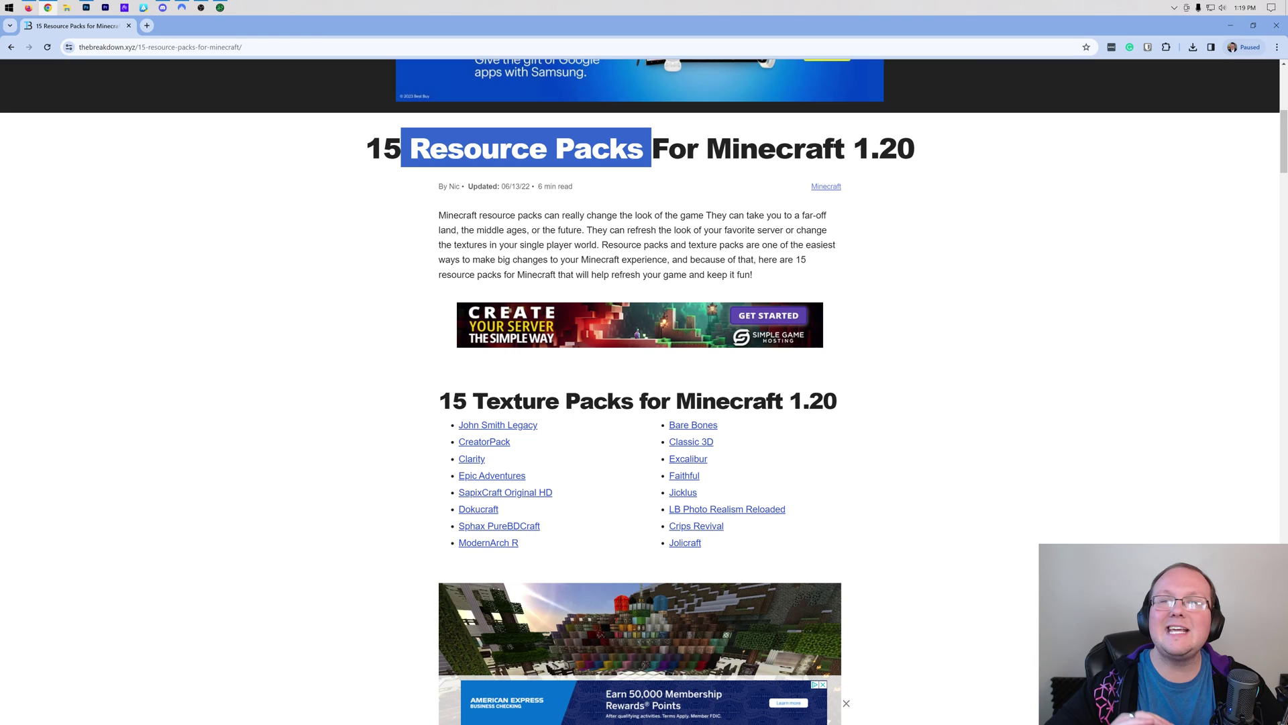
left_click(655, 196)
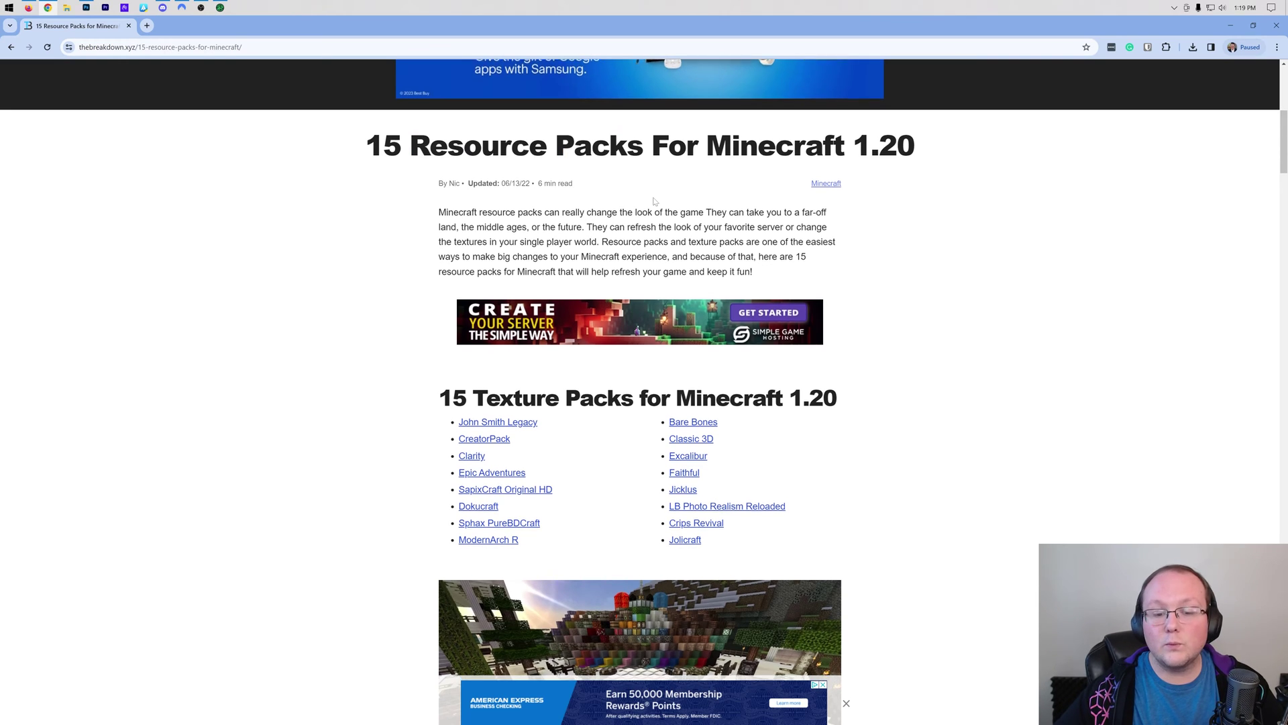
scroll(651, 199, "down", 8)
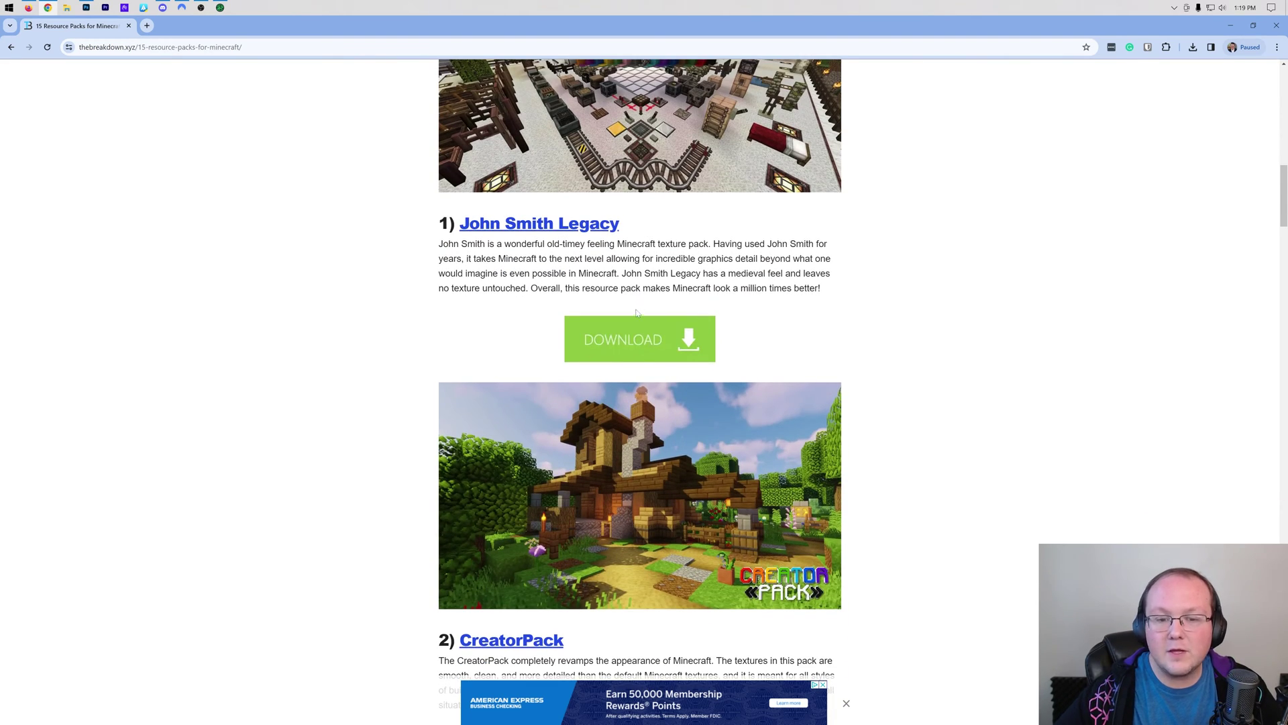
middle_click(641, 335)
Find Sphax PureBDcraft further down the resource pack list and open its download guide in a new tab
scroll(739, 295, "down", 17)
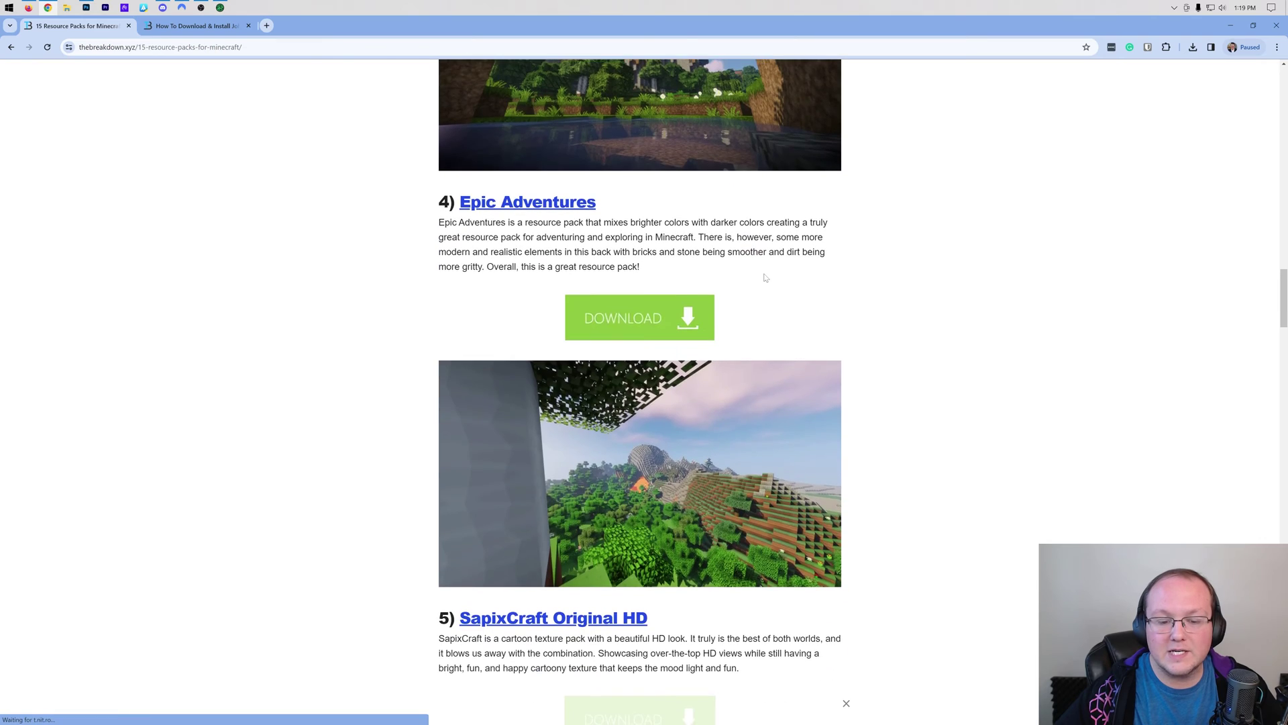
scroll(765, 277, "down", 14)
scroll(633, 283, "down", 5)
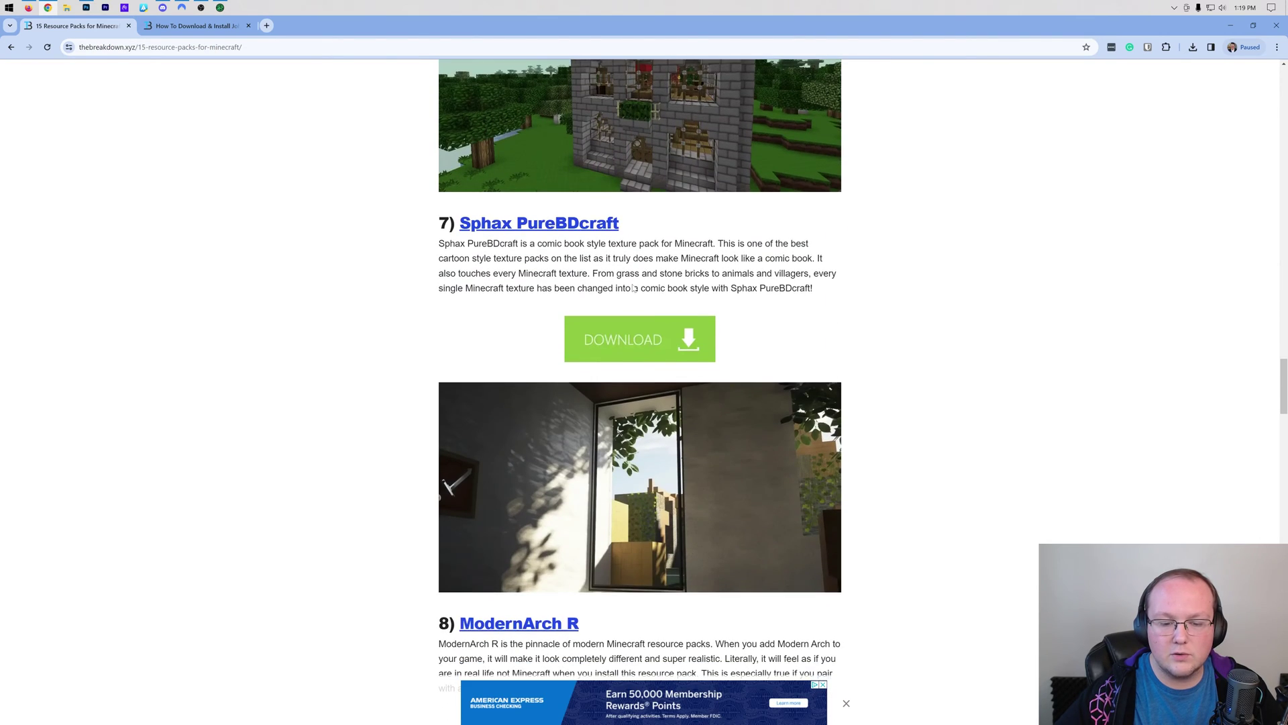
left_click(630, 285)
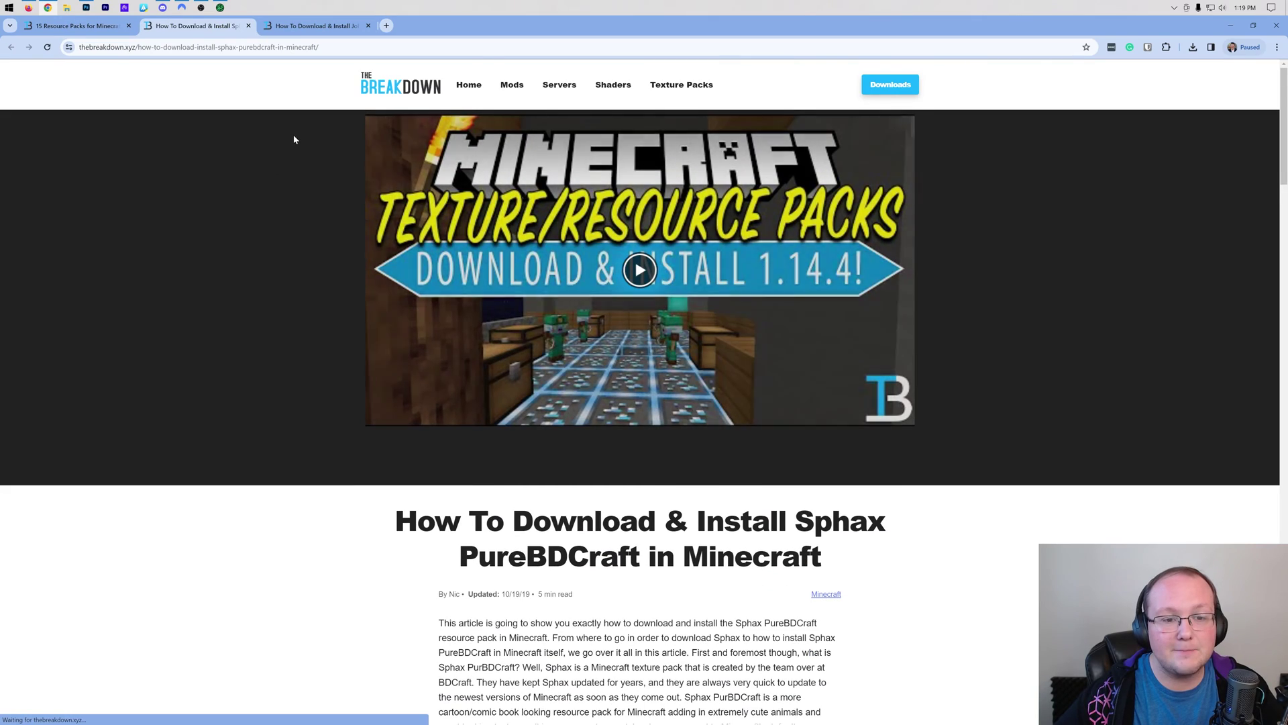
Return to the resource pack list, find the Faithful entry and open its download guide in a new tab
left_click(77, 25)
scroll(513, 335, "down", 20)
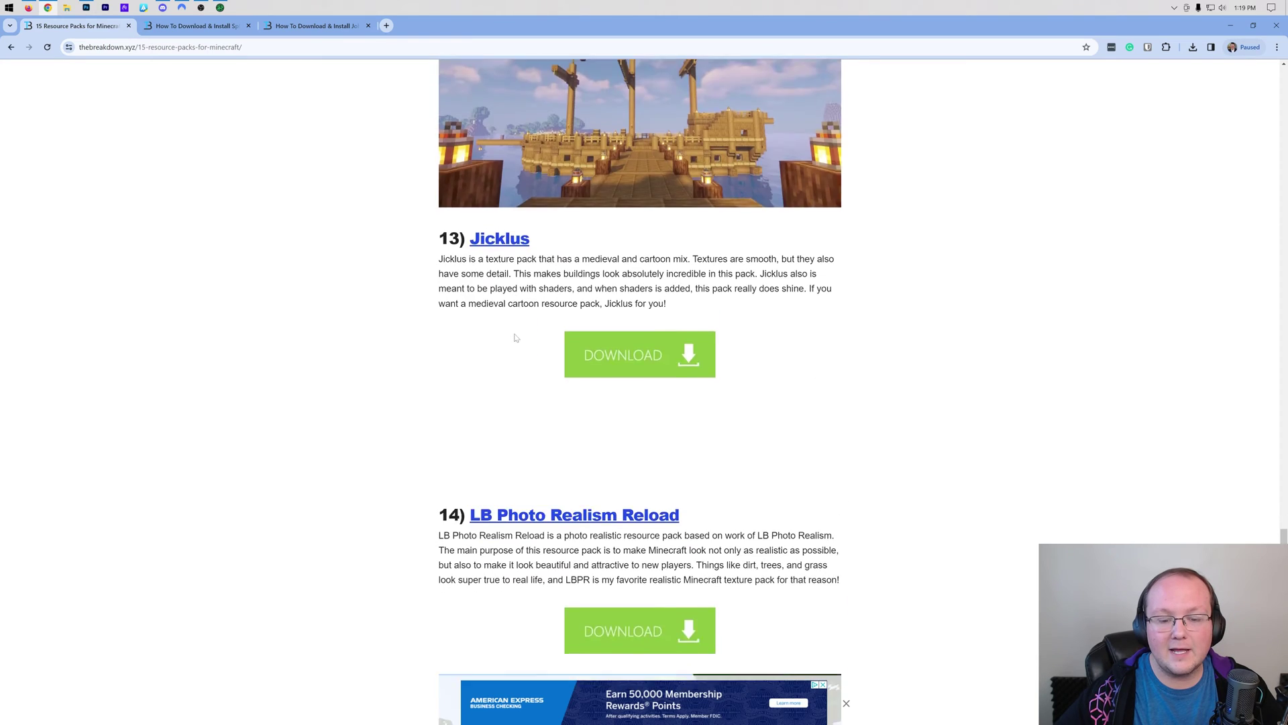
scroll(530, 343, "up", 10)
scroll(544, 347, "up", 5)
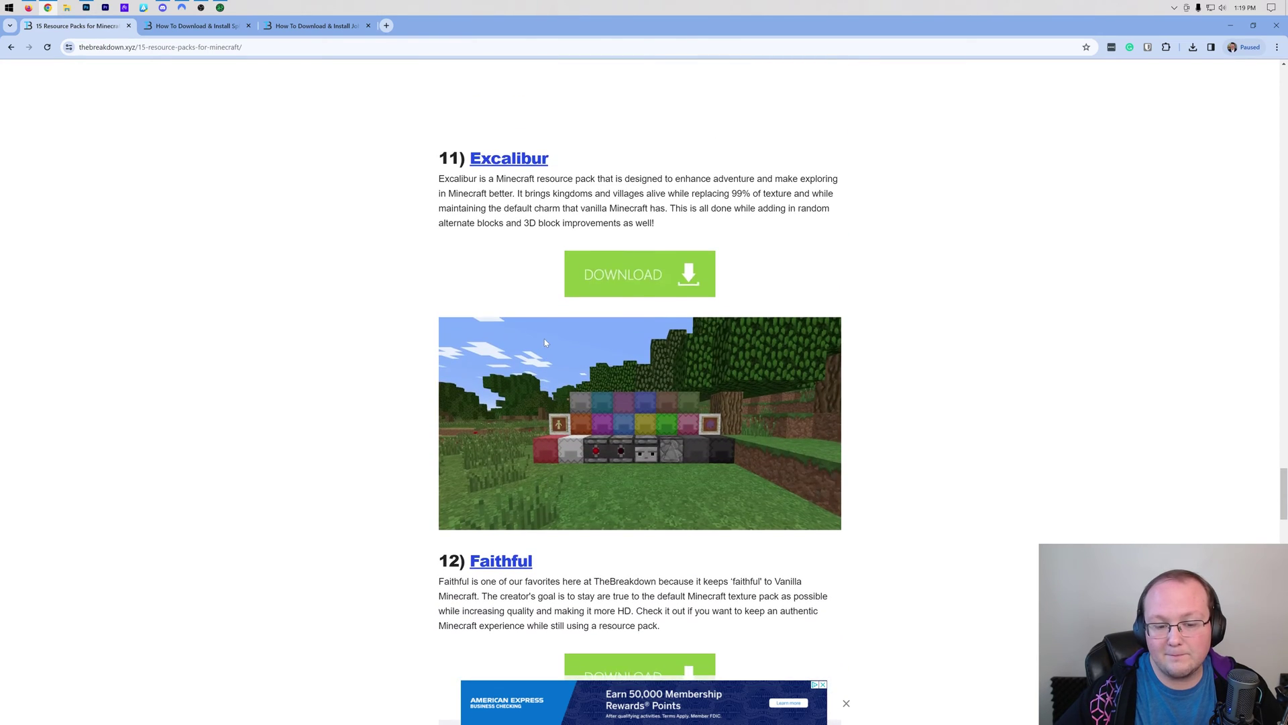
scroll(610, 393, "down", 3)
left_click(624, 465)
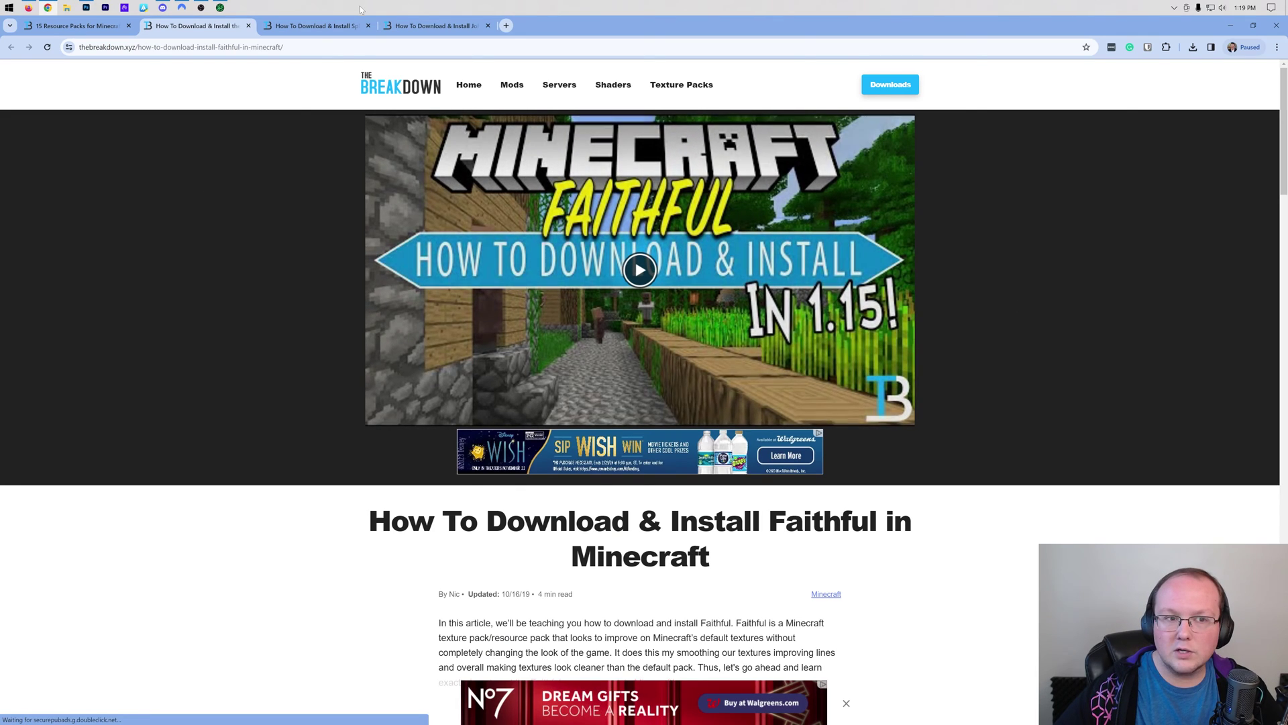
Check the opened guides and go from the Faithful guide to the pack's CurseForge page
left_click(315, 25)
left_click(429, 27)
left_click(193, 25)
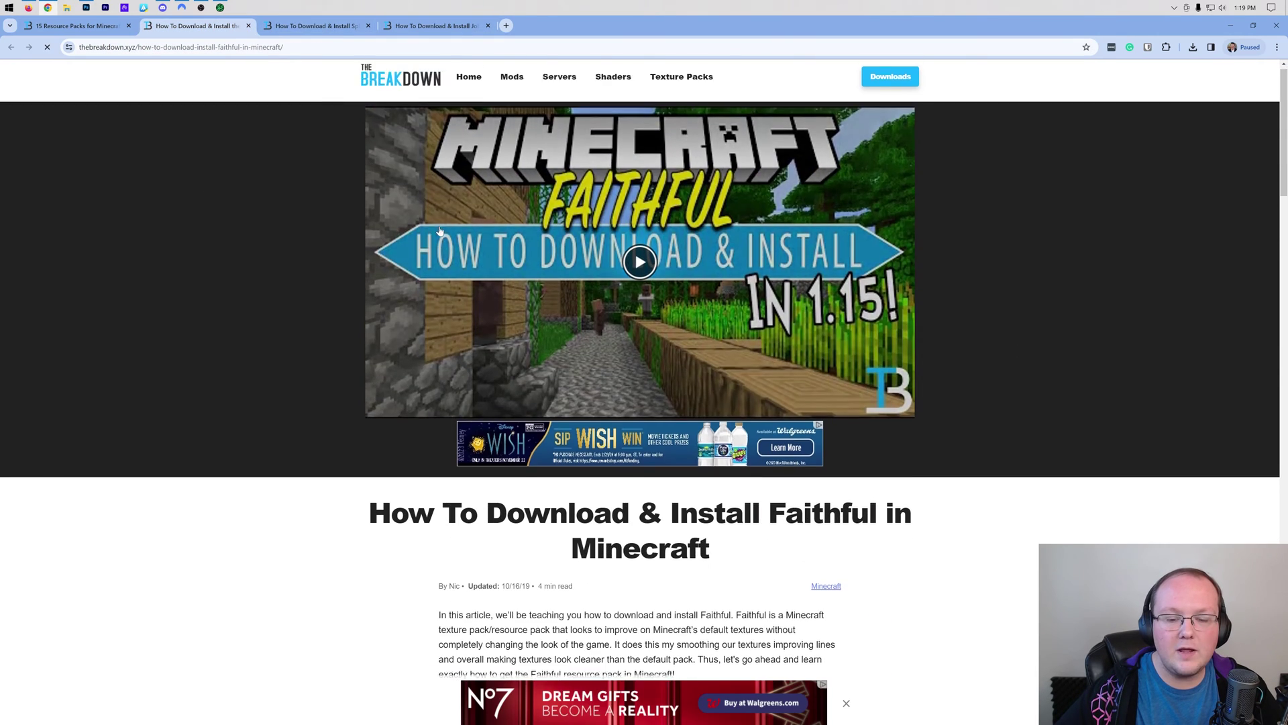
scroll(615, 314, "down", 5)
left_click(614, 314)
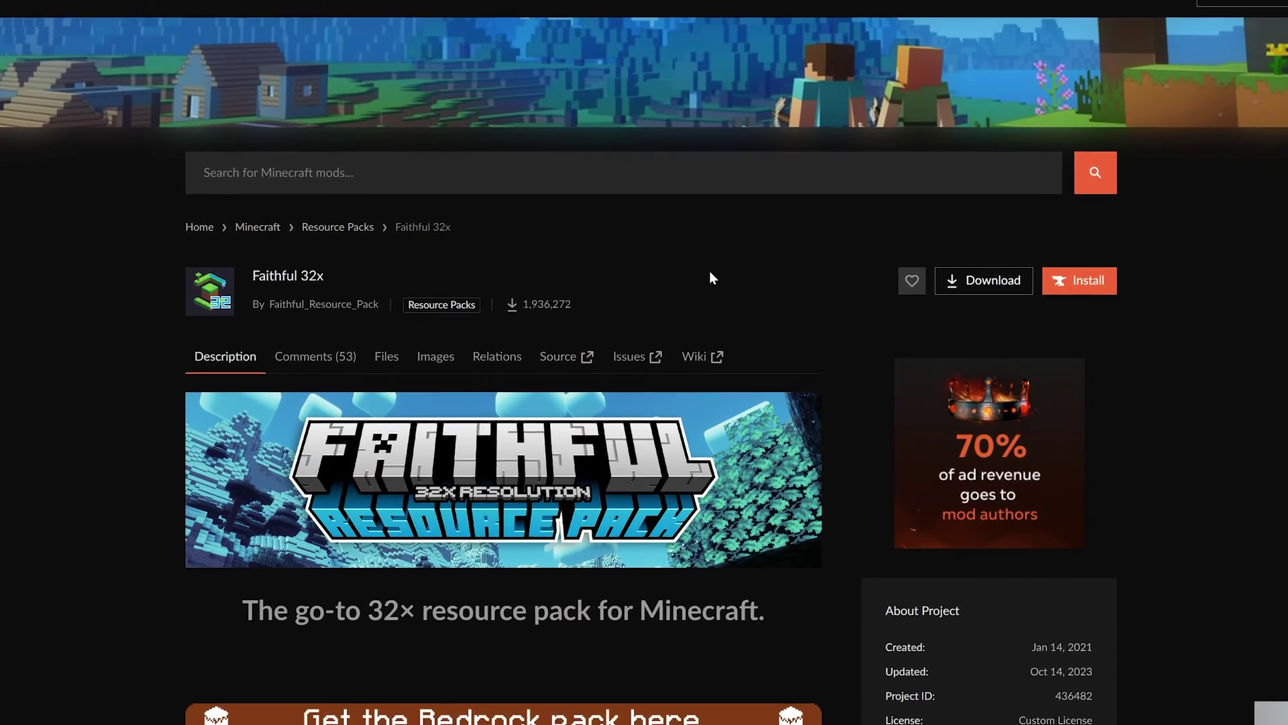
Download the Faithful 32x October 2023 release for Minecraft 1.20.2 from the project's file list
scroll(720, 276, "down", 3)
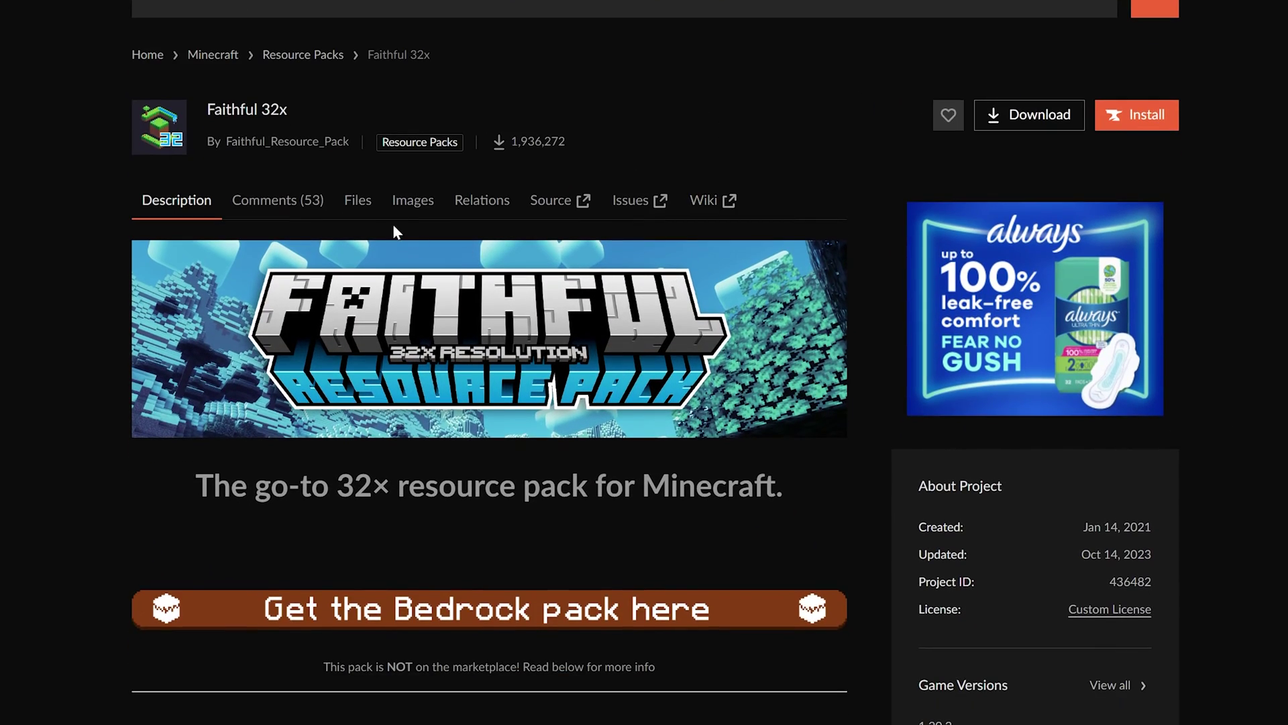
left_click(373, 204)
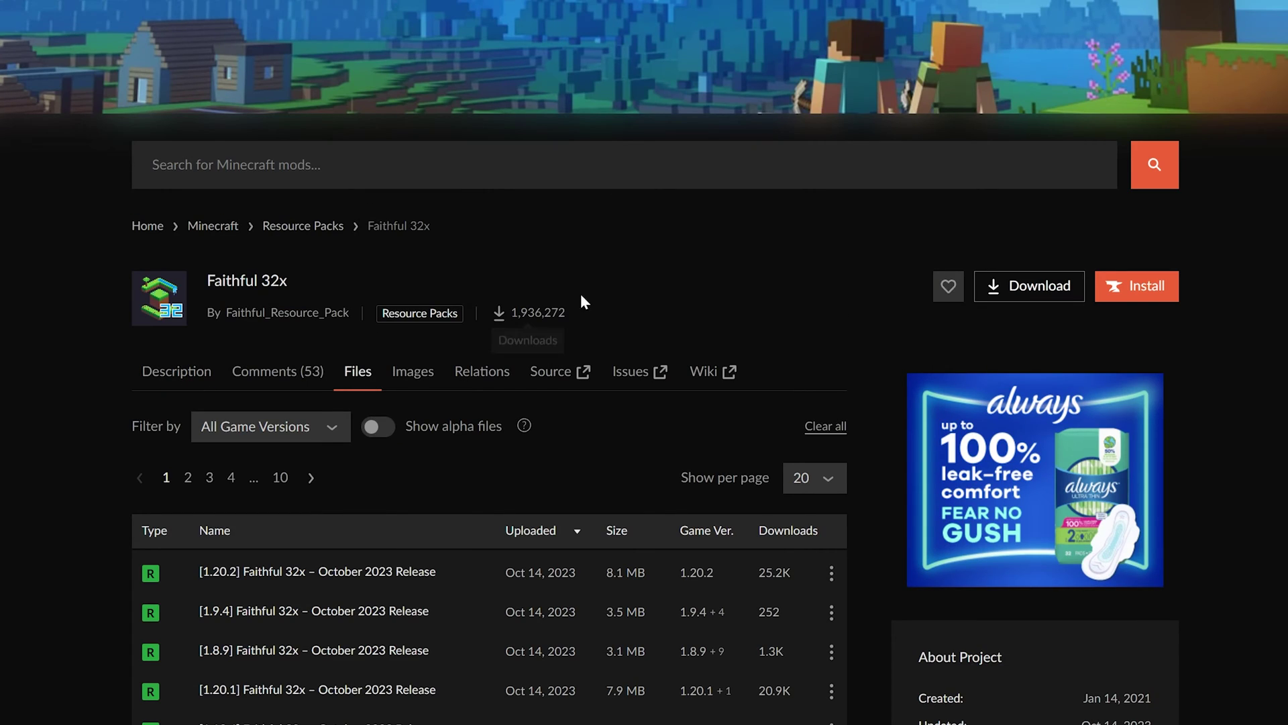
scroll(584, 295, "down", 3)
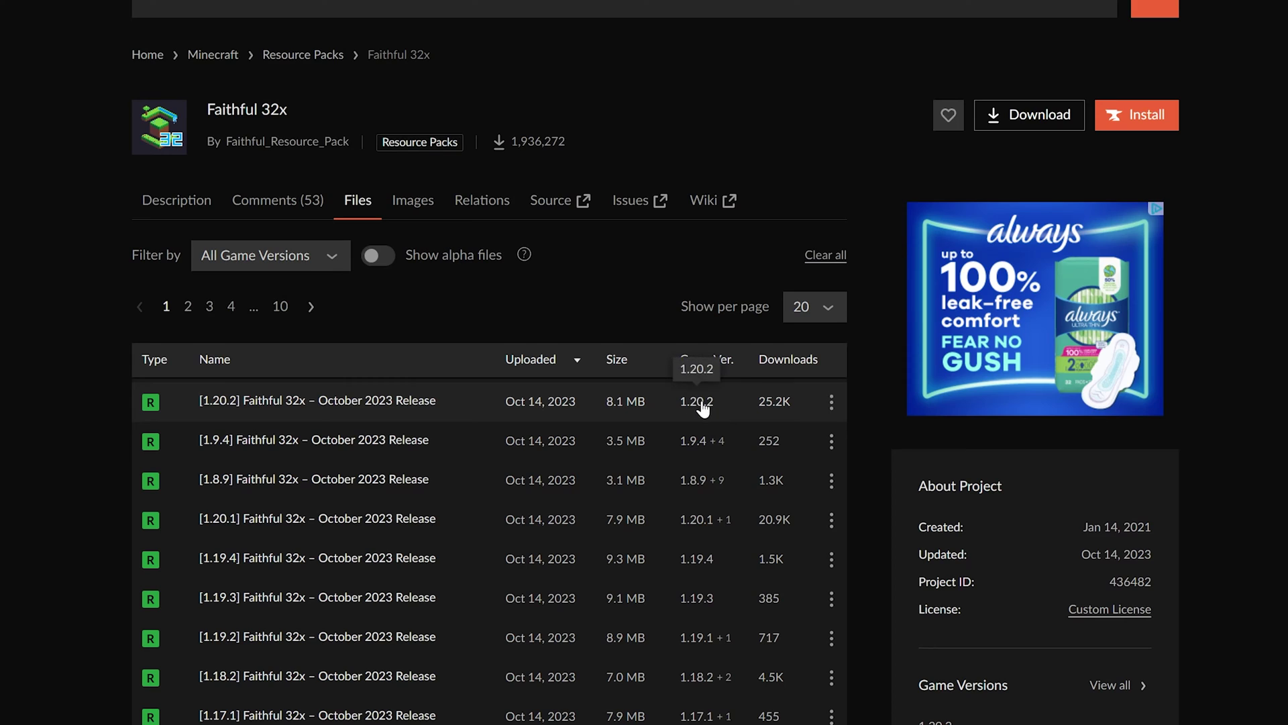
left_click(832, 403)
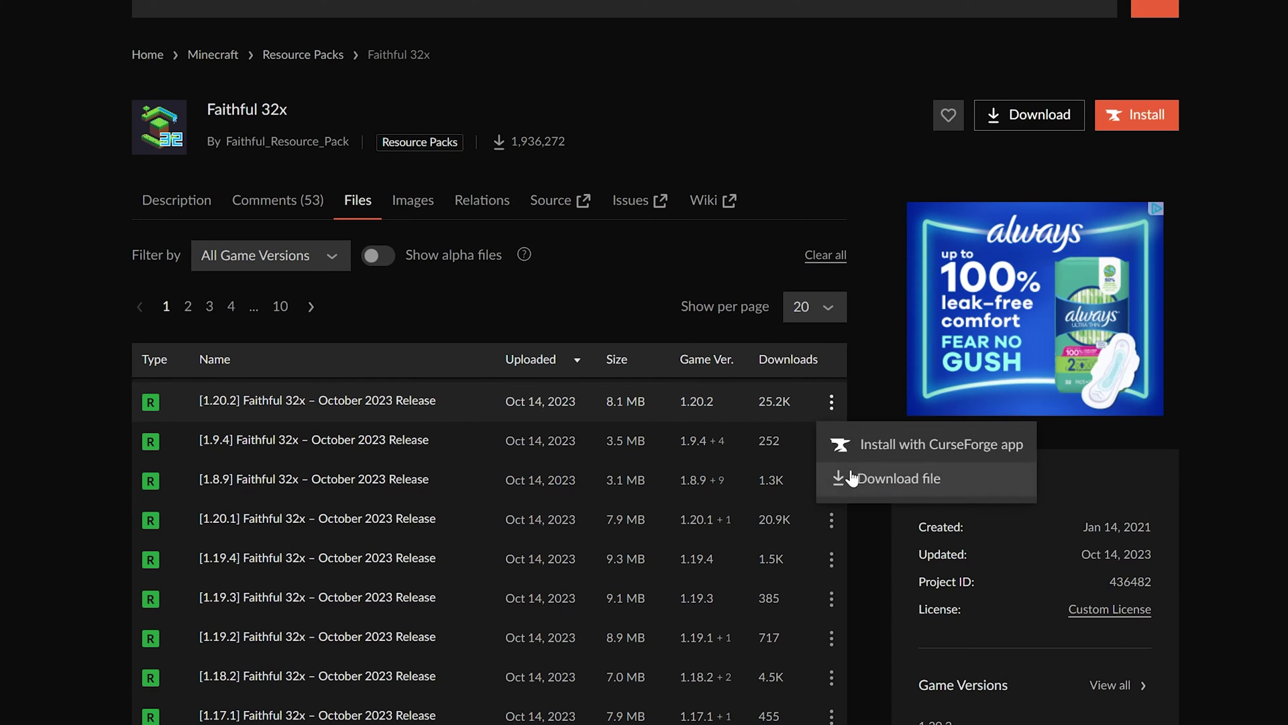
left_click(852, 478)
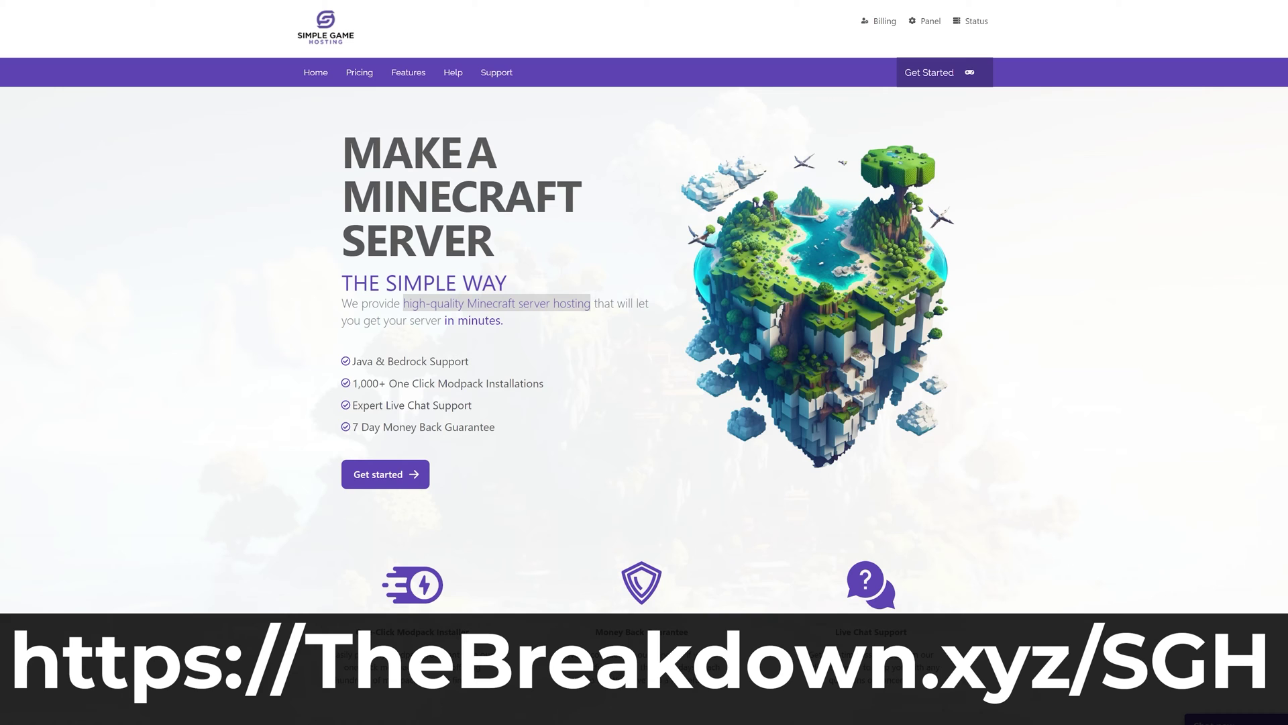
Look over the Simple Game Hosting offer and search the server's CurseForge modpacks for Pixelmon
left_click_drag(353, 405, 433, 419)
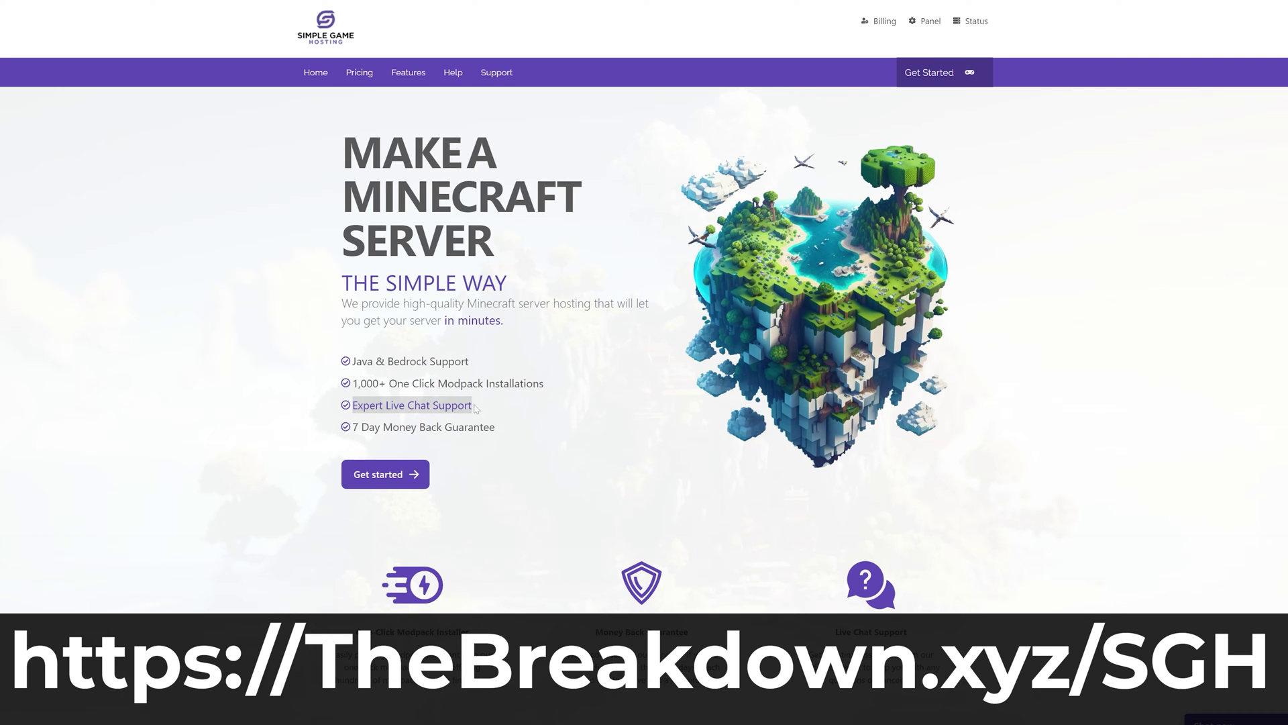
scroll(504, 411, "down", 4)
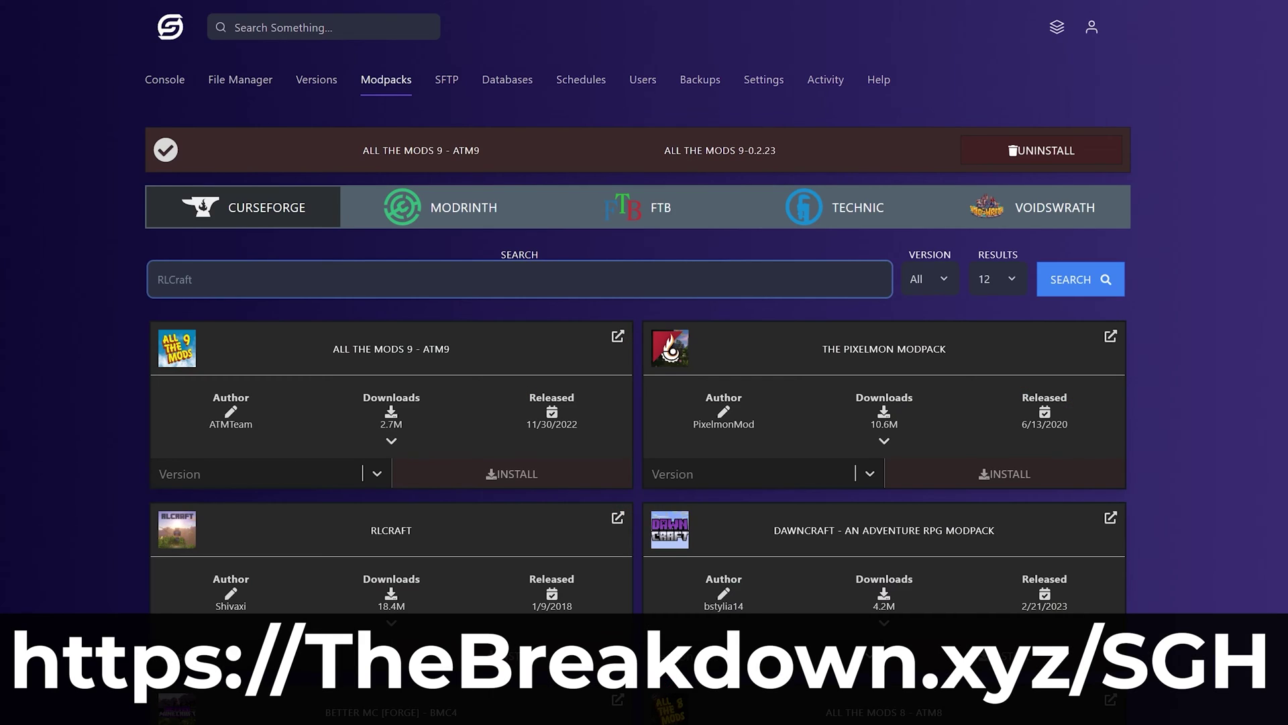
type("Pixelmon")
key("Return")
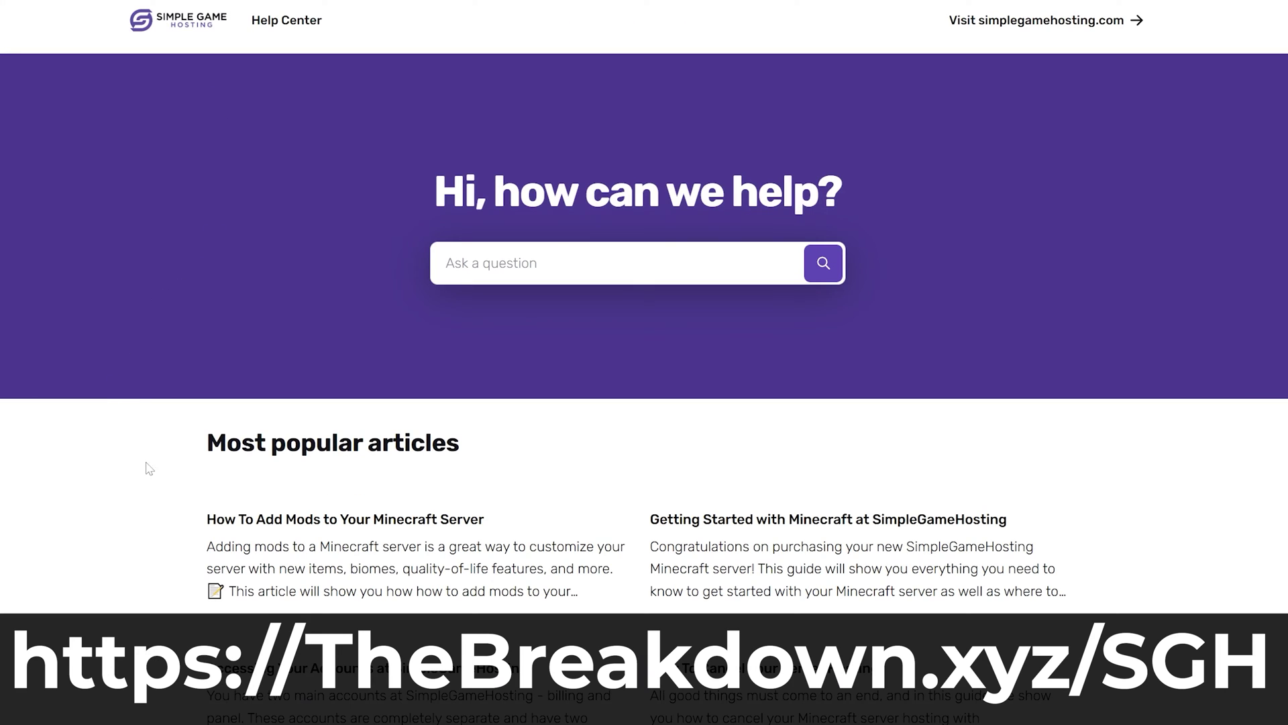
Open the help article "How To Add Mods to Your Minecraft Server" and read through its instructions
left_click(286, 547)
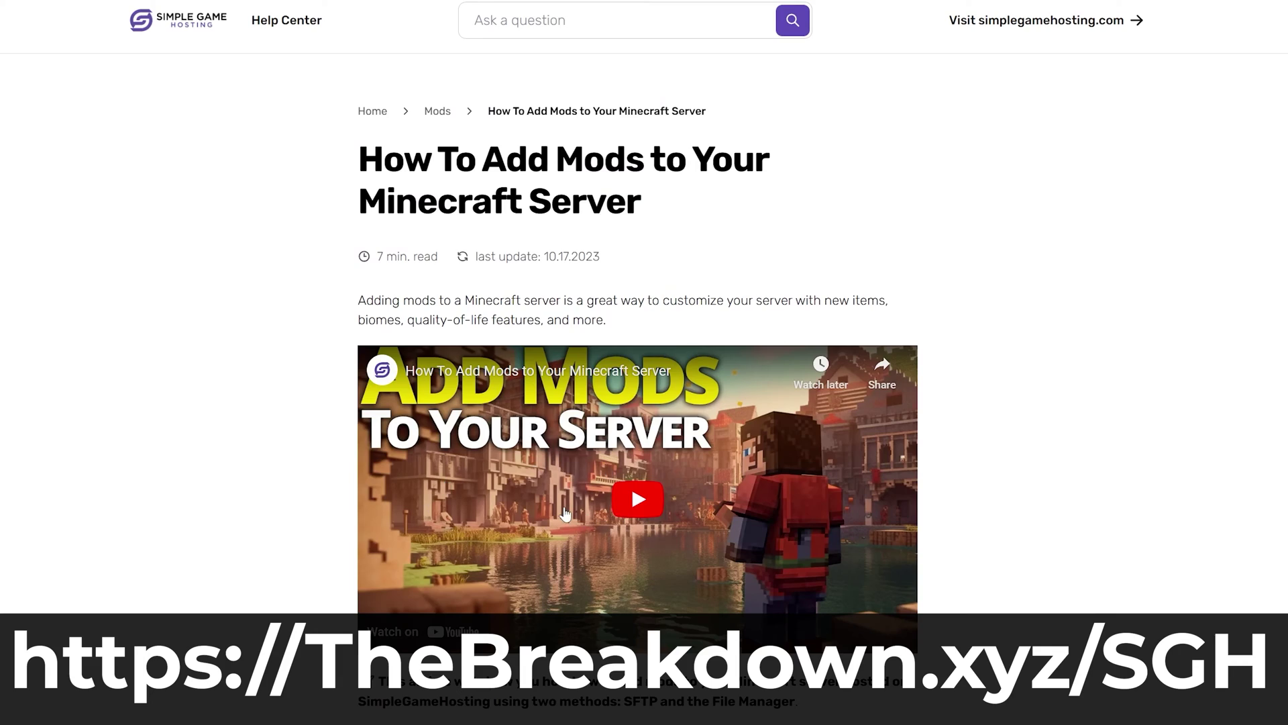
scroll(566, 514, "down", 20)
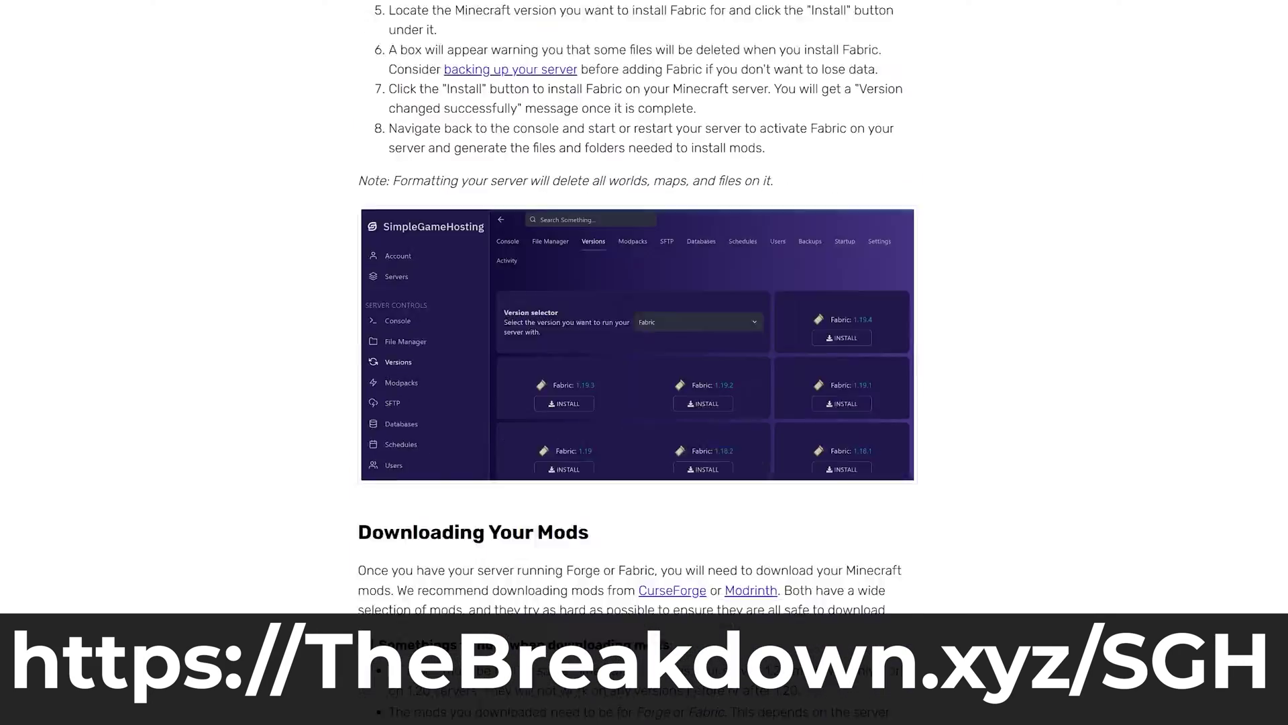
scroll(549, 497, "down", 20)
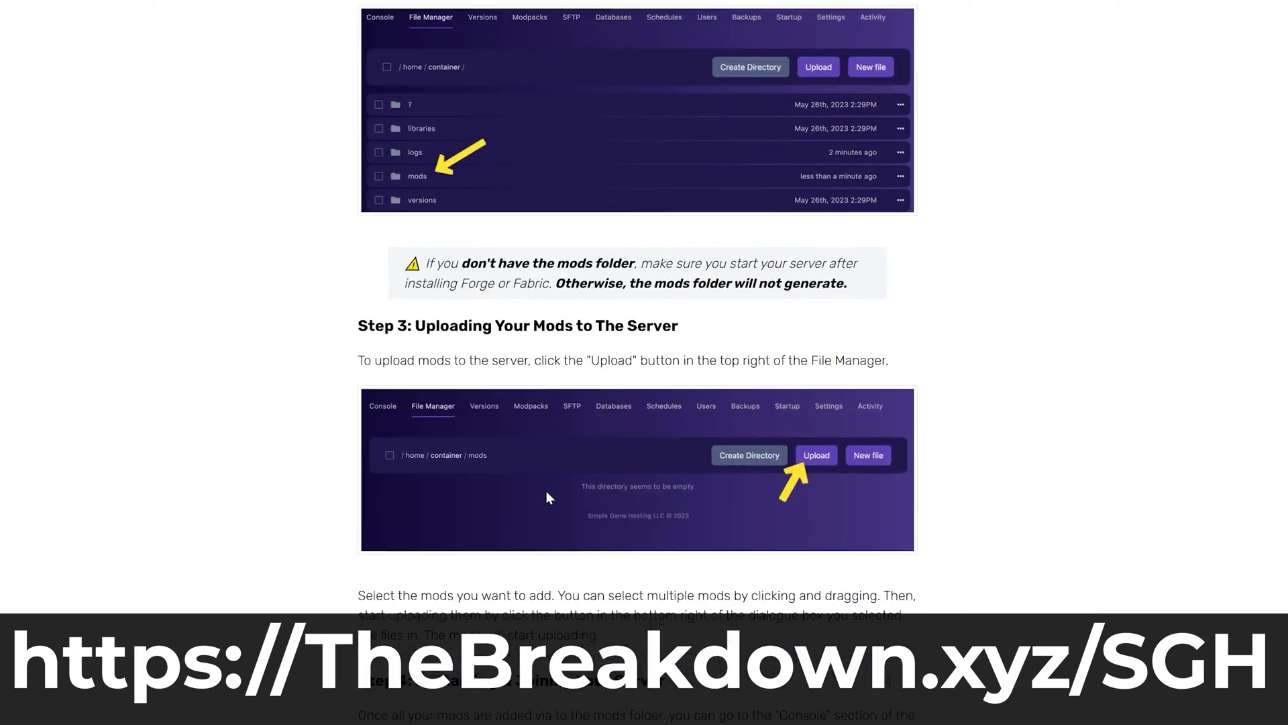
scroll(547, 495, "down", 10)
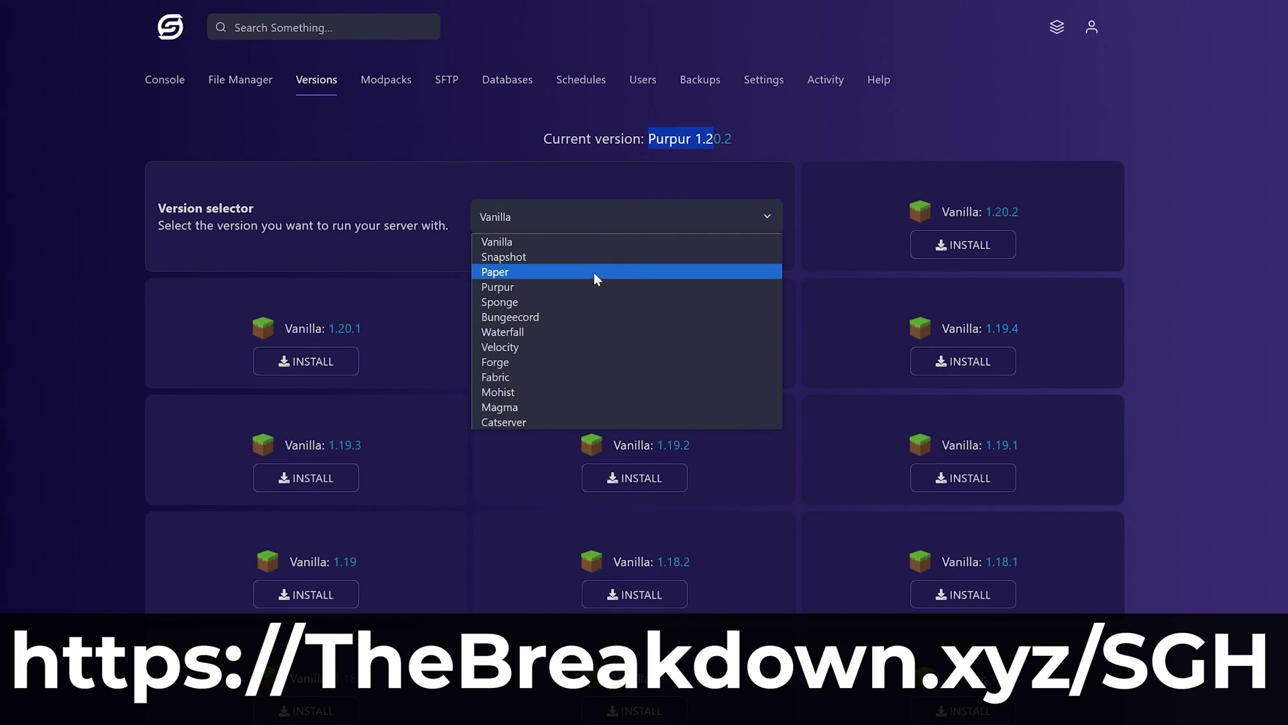
Choose Forge as the server software and start installing Forge 1.20.2
left_click(588, 363)
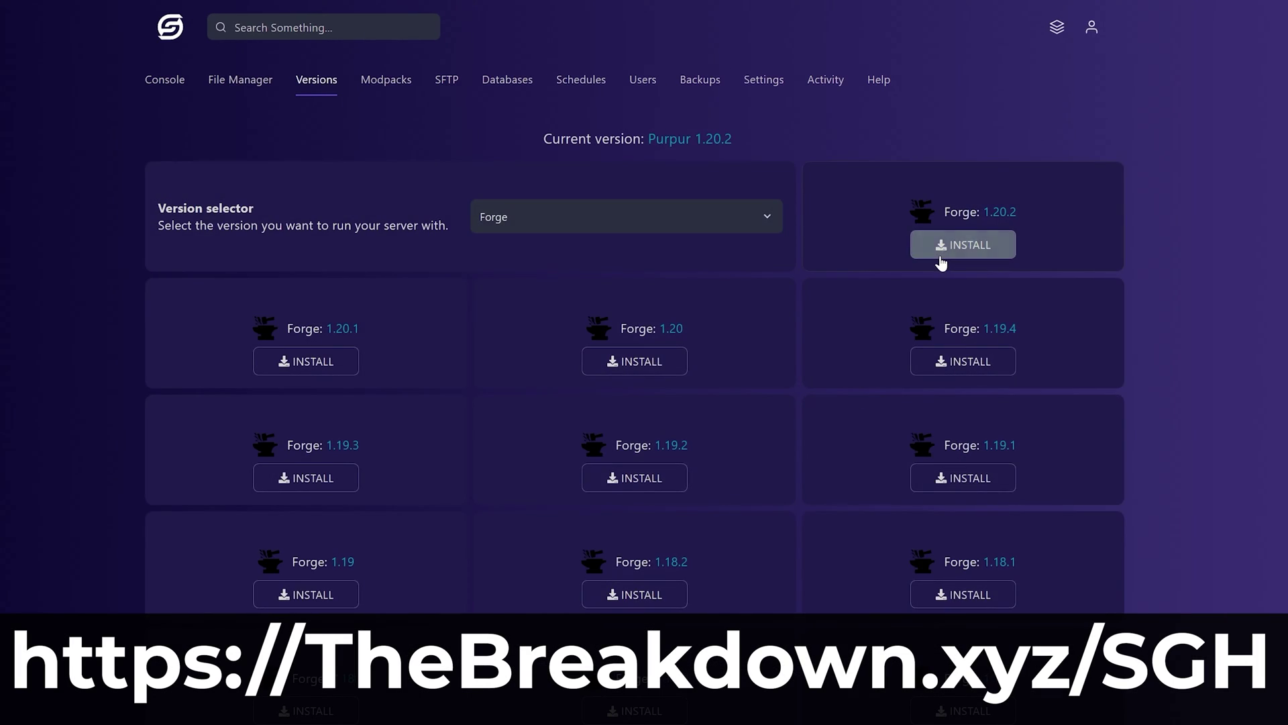
left_click(940, 259)
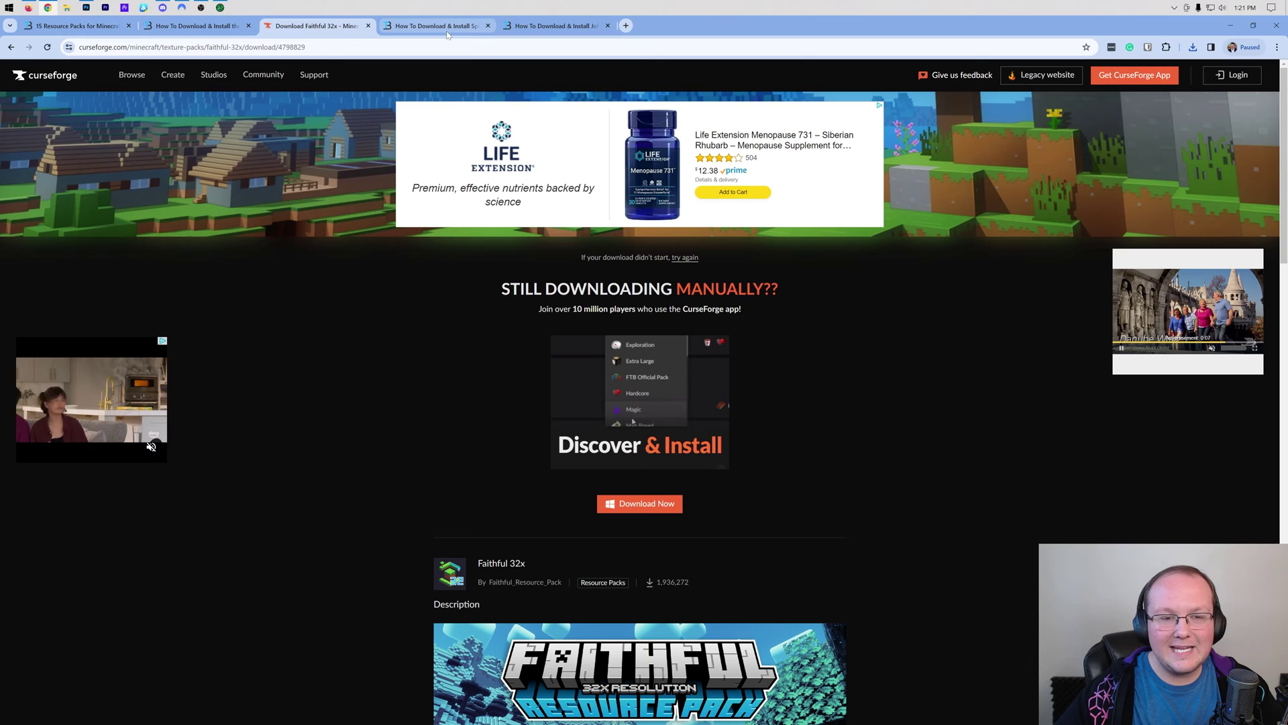
Open the PureBDcraft download page from the Sphax guide and try to download the 128x pack for Minecraft 1.20
left_click(436, 26)
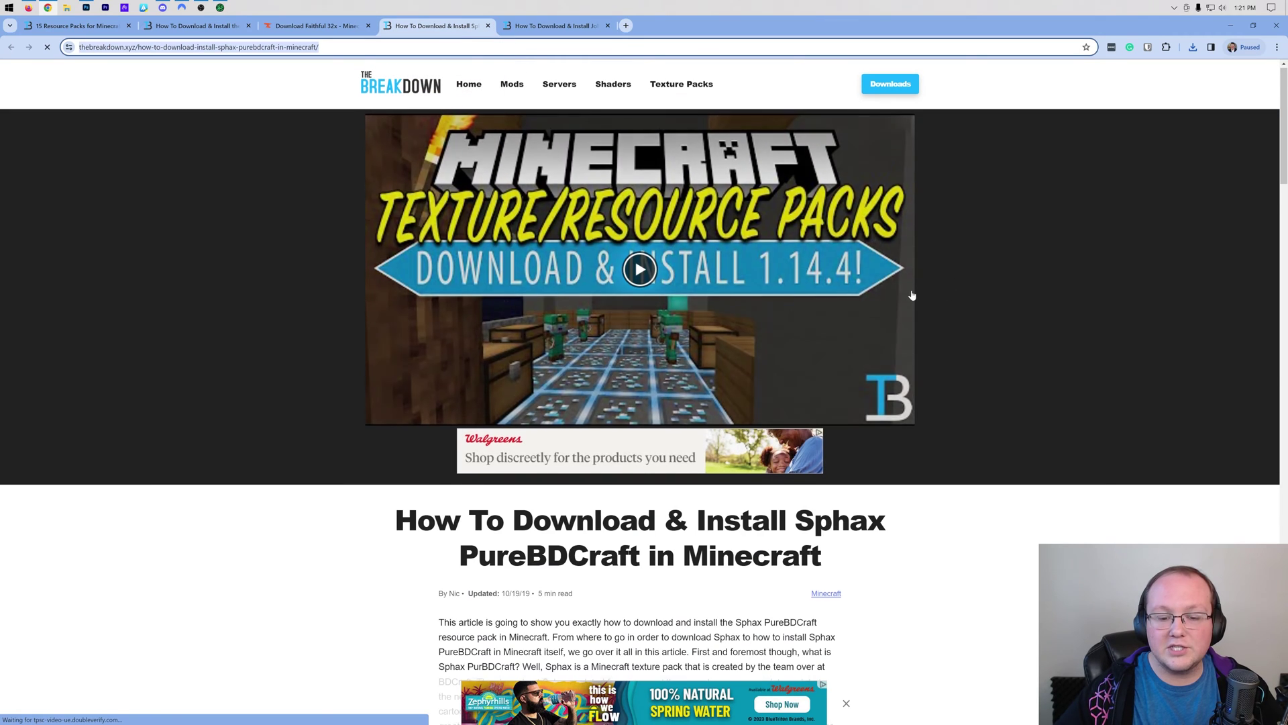
scroll(912, 295, "down", 6)
left_click(638, 398)
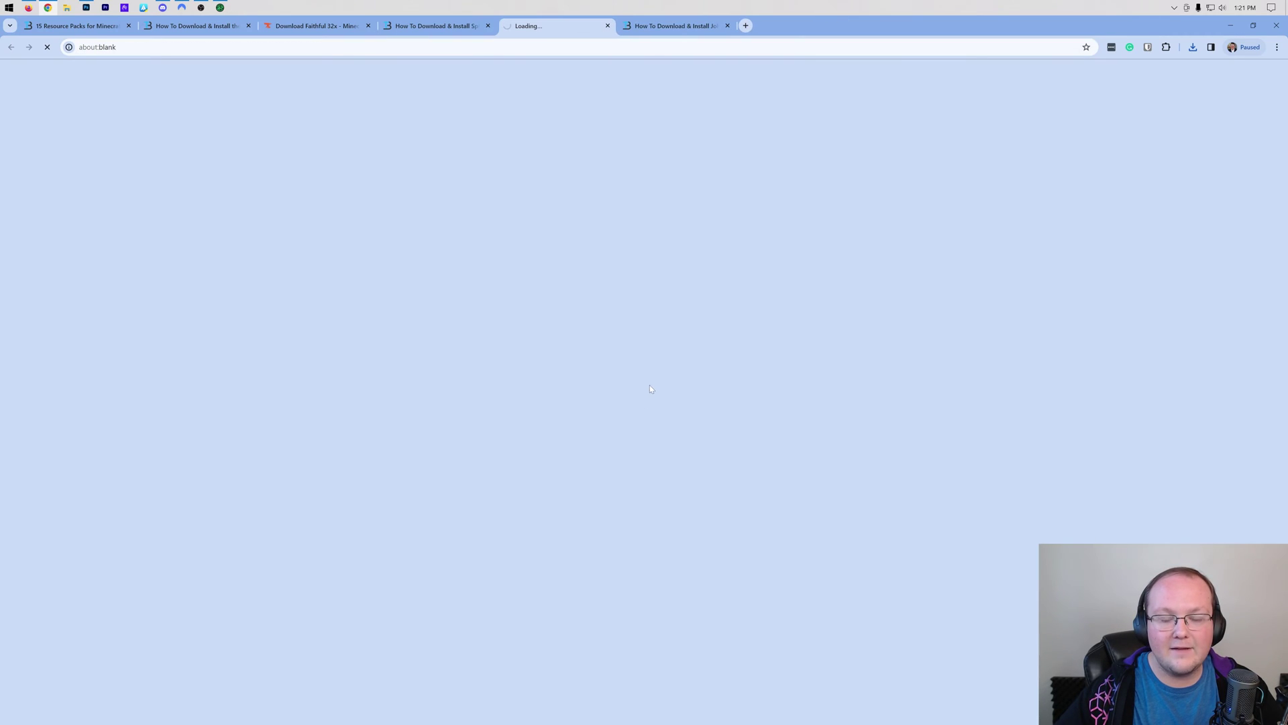
scroll(574, 310, "down", 9)
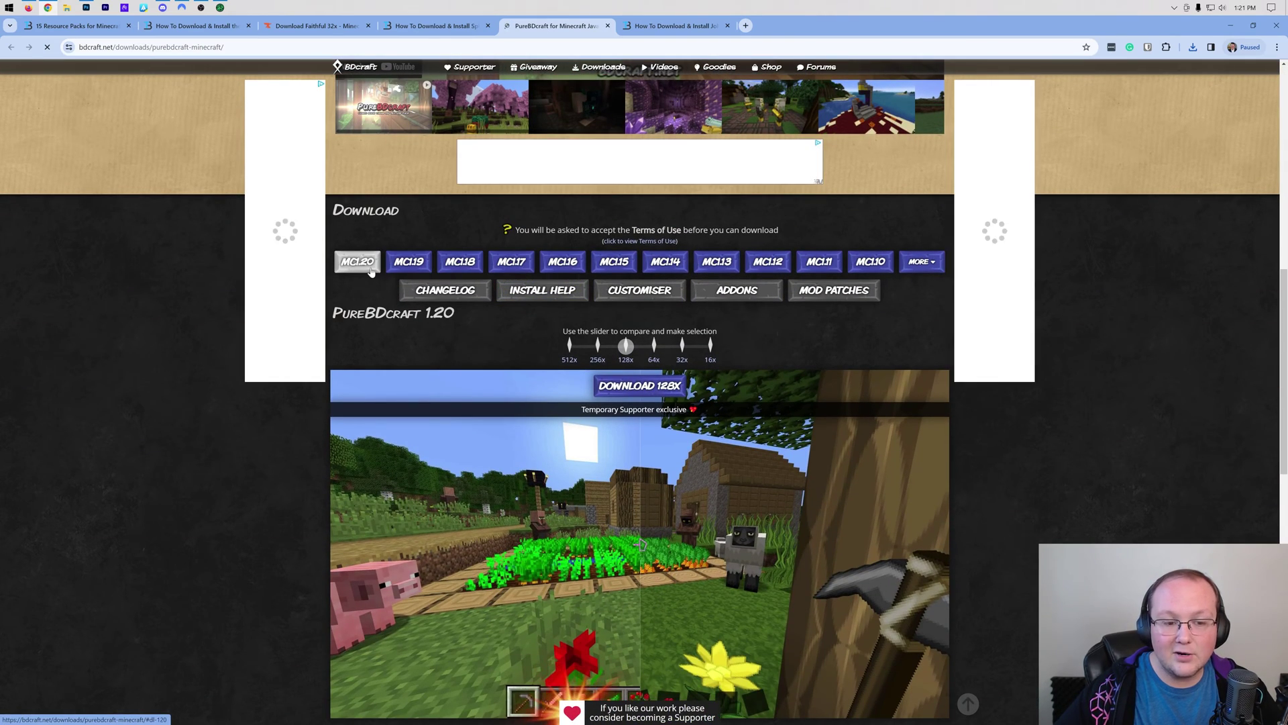
left_click(628, 388)
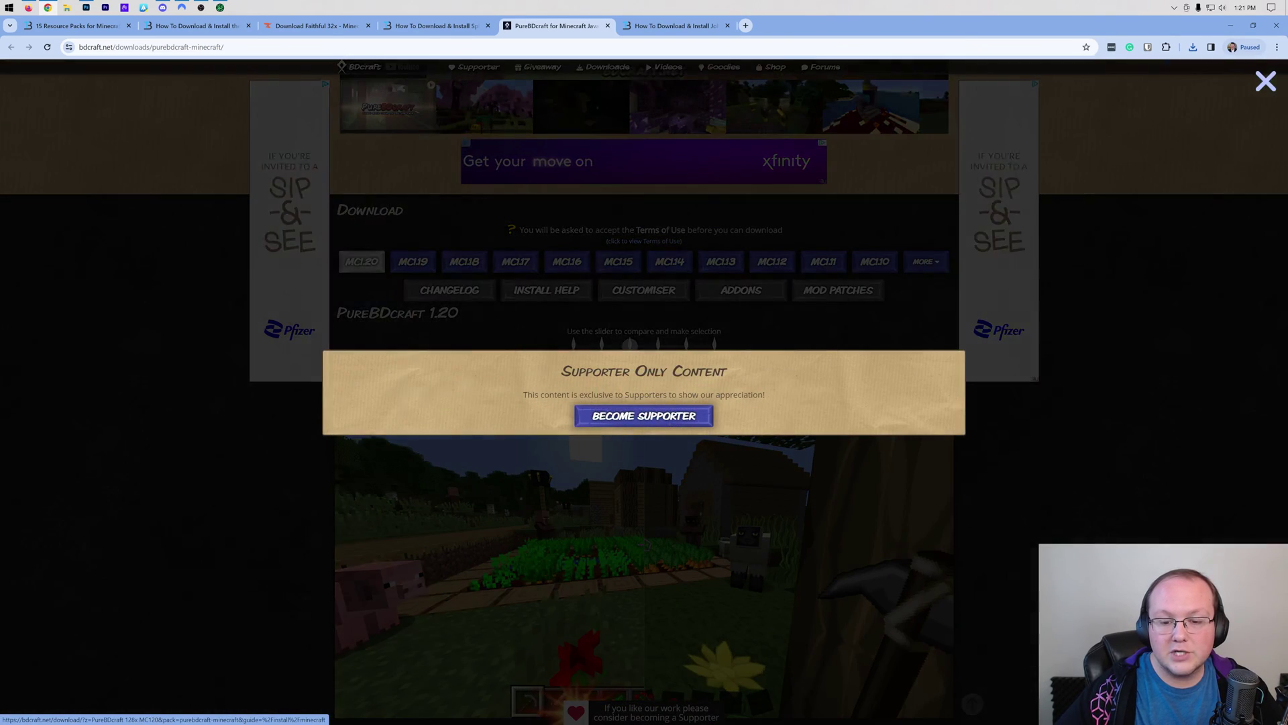
left_click(470, 313)
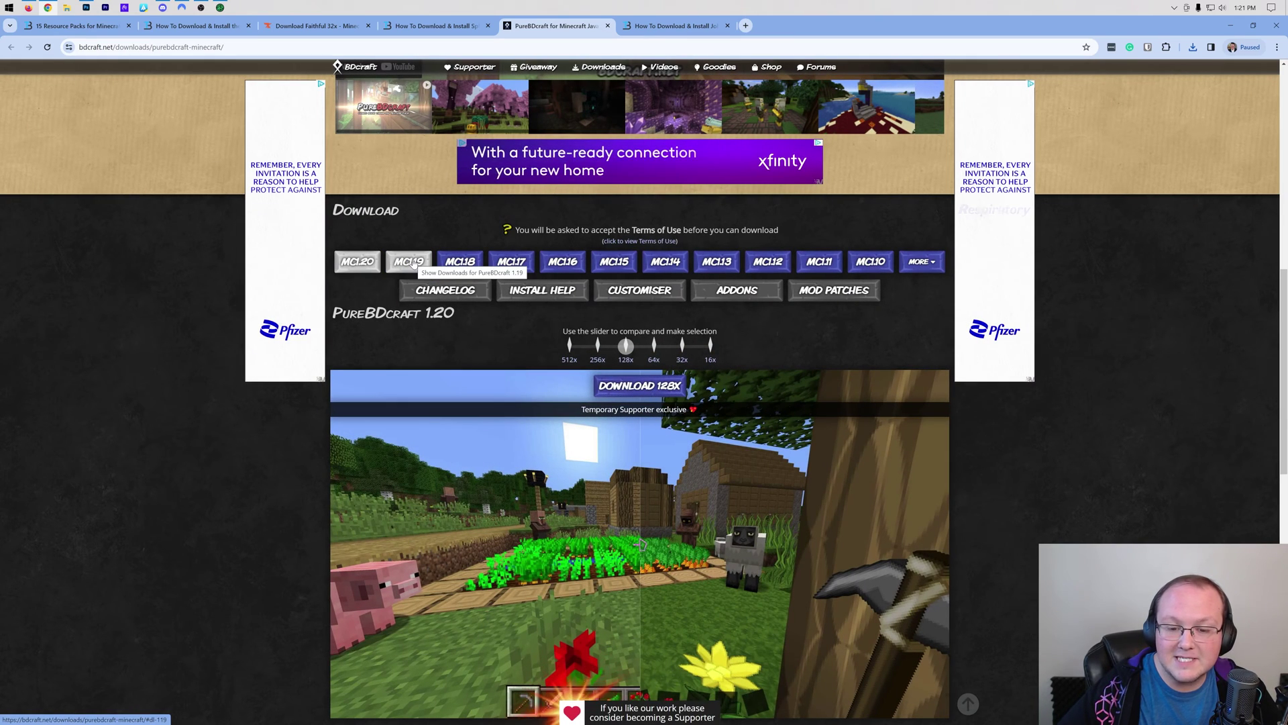
Open the BDcraft supporter page from the 128x download and review the listed supporter benefits
left_click(631, 385)
left_click(621, 418)
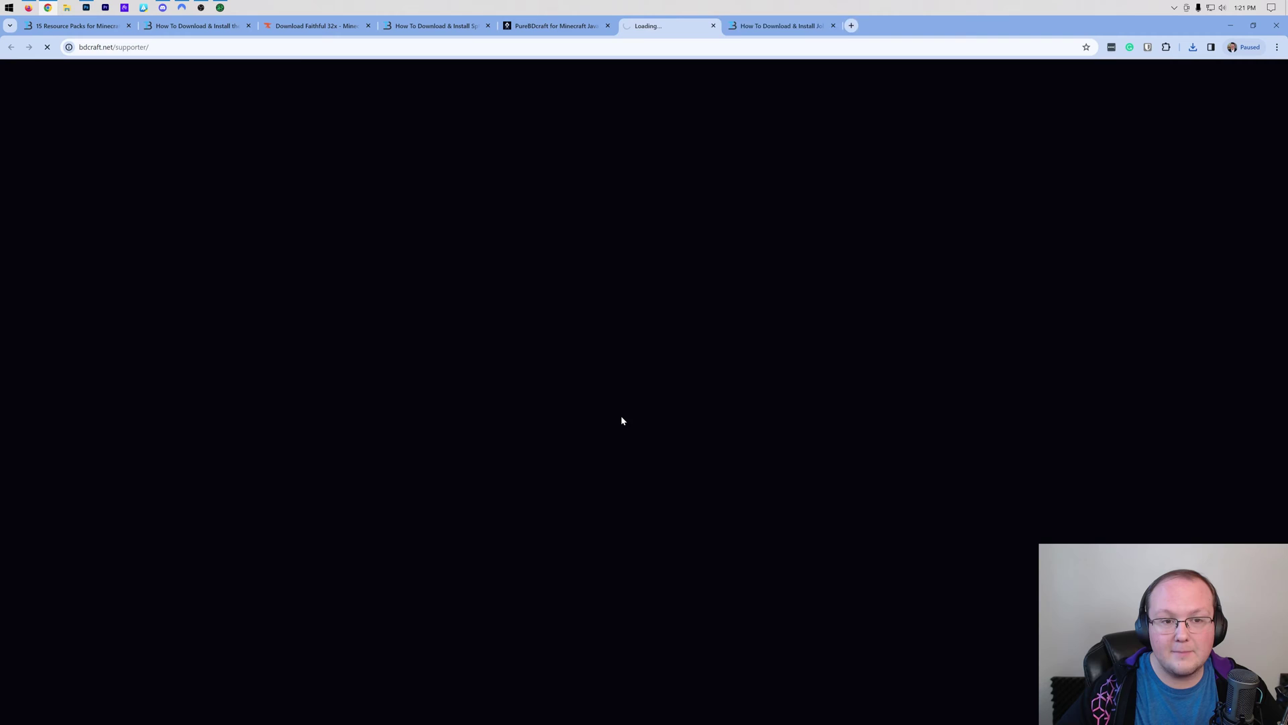
scroll(759, 263, "down", 4)
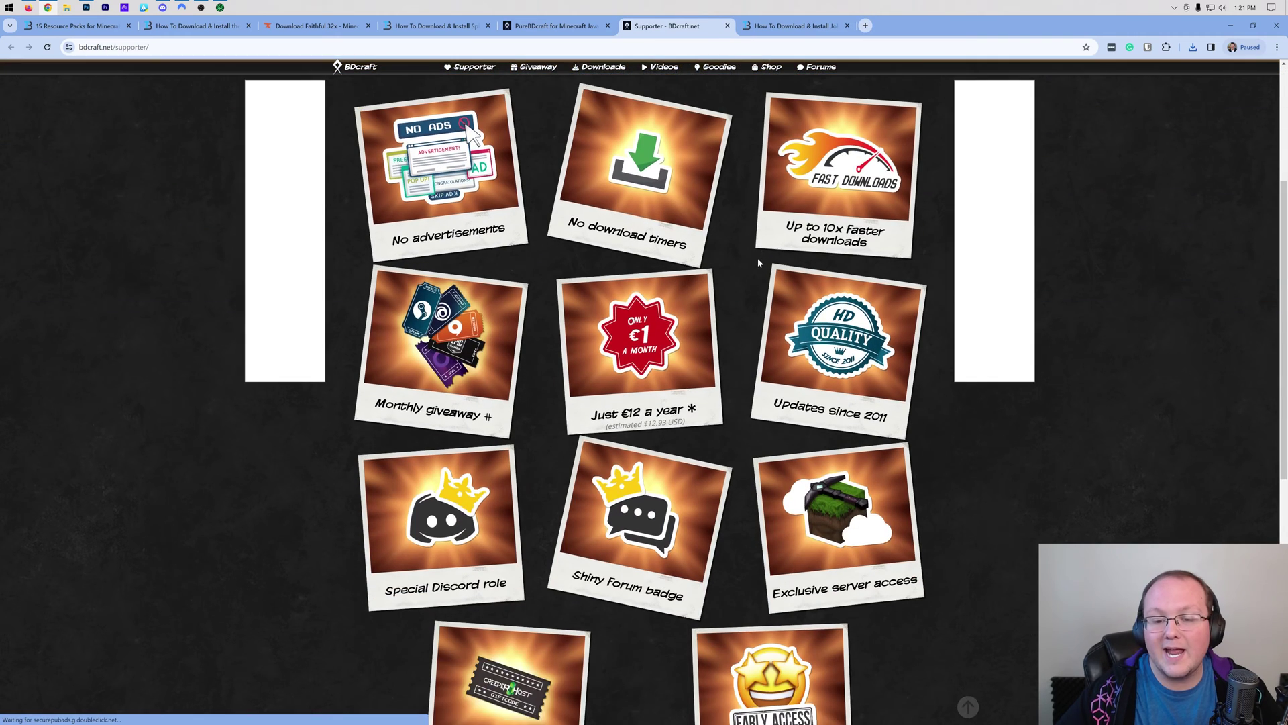
scroll(758, 263, "down", 4)
scroll(759, 263, "up", 2)
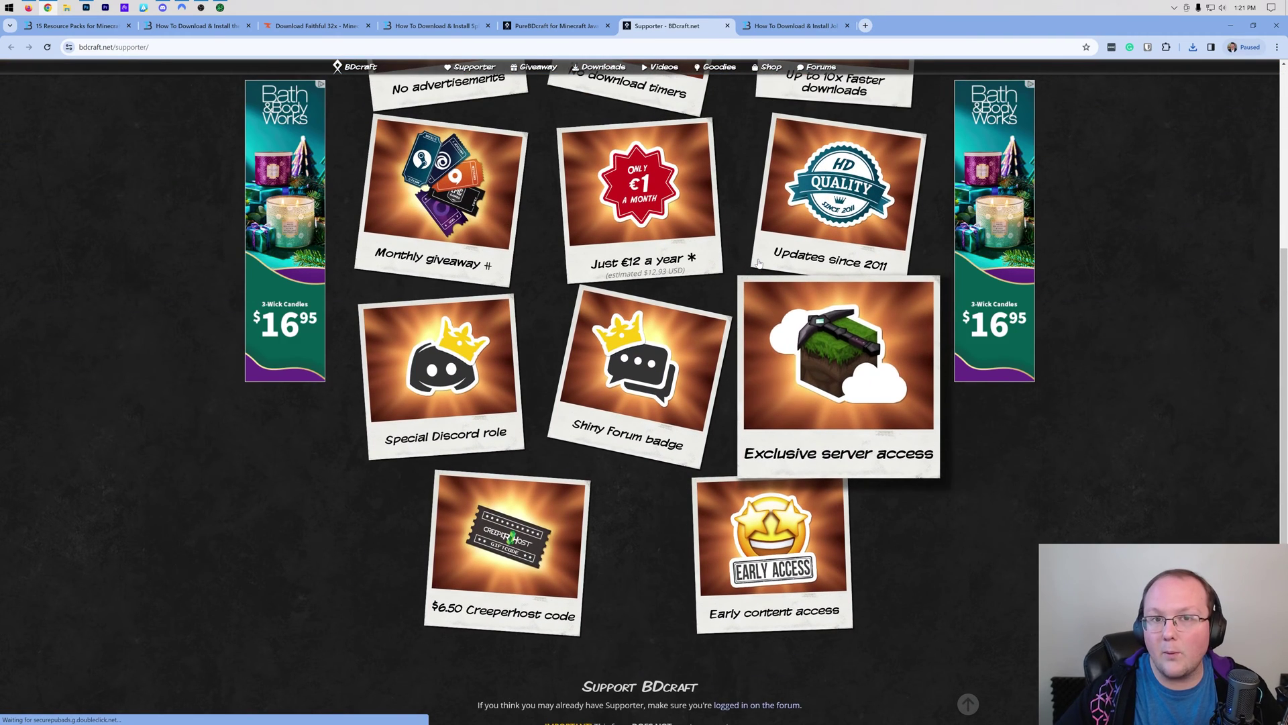
Close the supporter page and switch the PureBDcraft downloads to the Minecraft 1.19 version
scroll(738, 188, "up", 3)
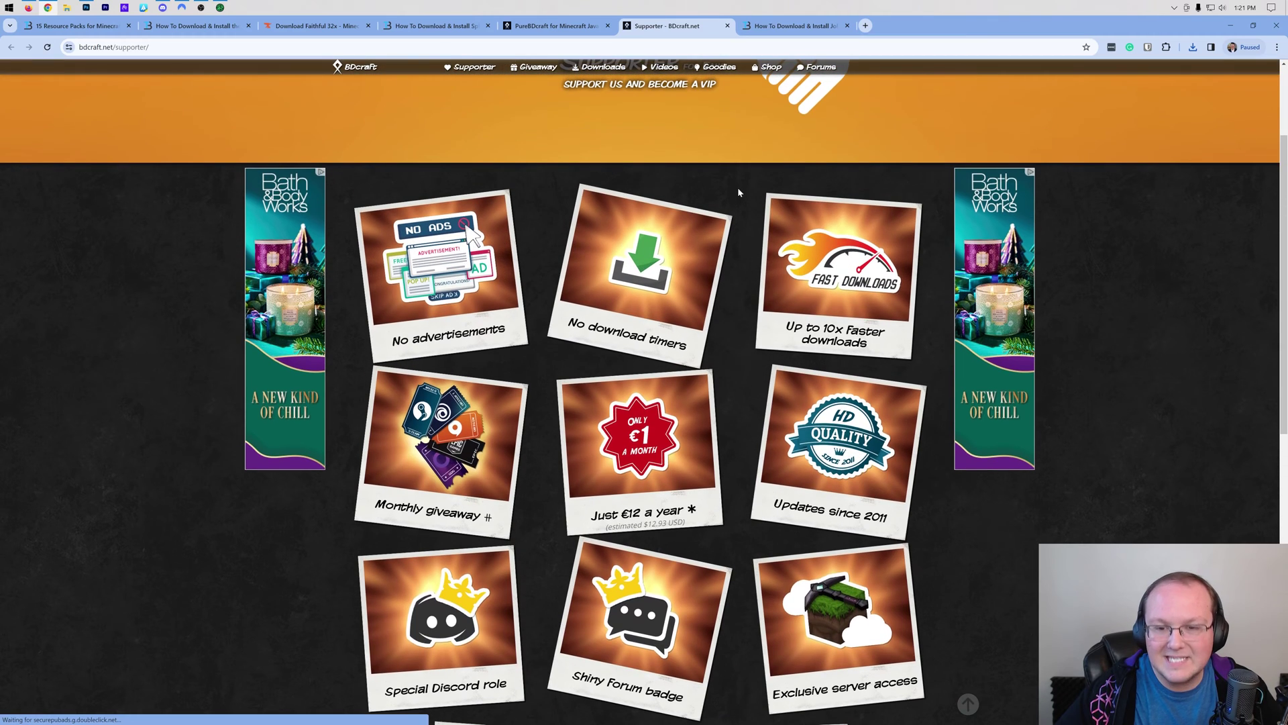
key("ctrl+w")
left_click(409, 263)
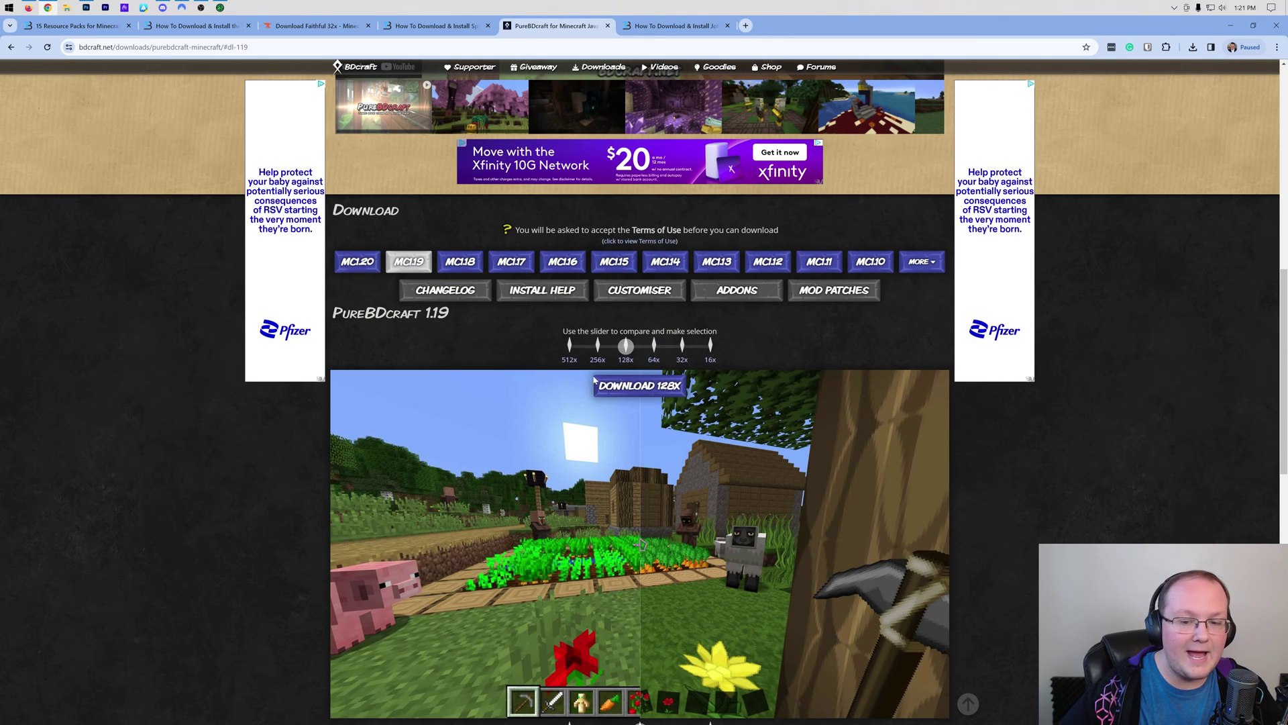
left_click(639, 385)
left_click(786, 327)
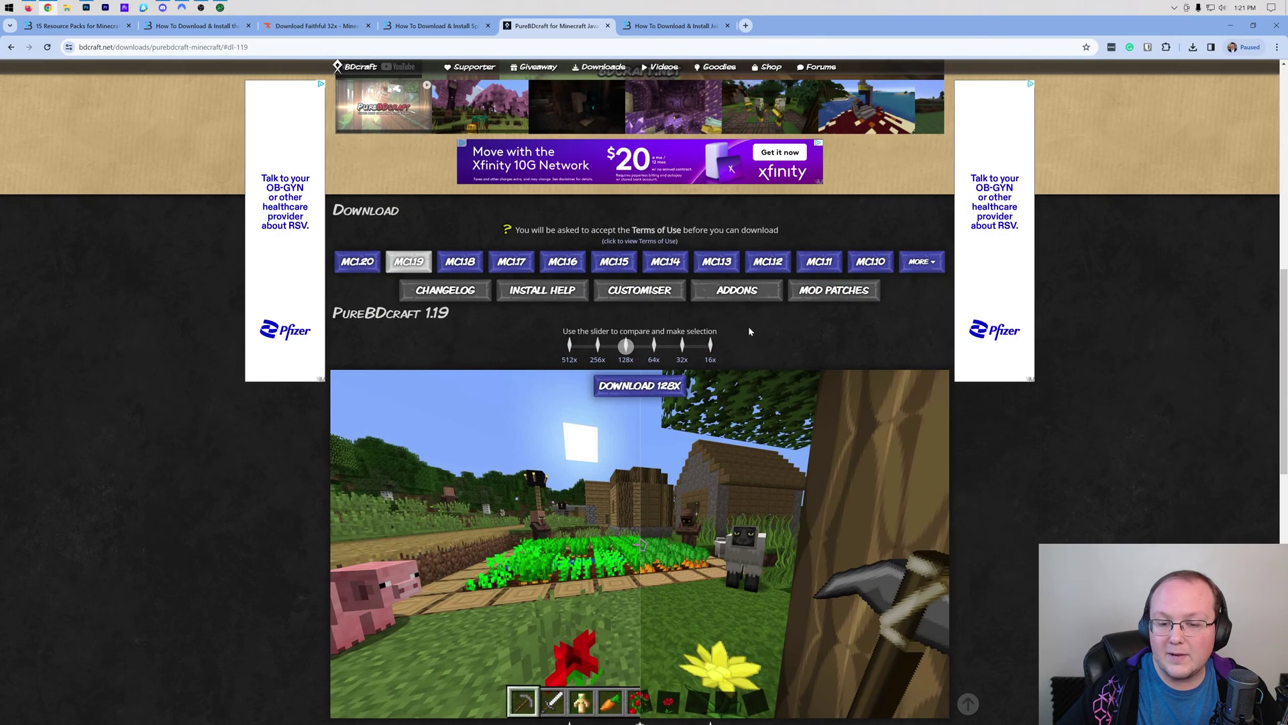
Preview the 16x resolution, return to 128x and download the PureBDcraft 128x pack for Minecraft 1.19, accepting its terms of use
scroll(597, 398, "down", 2)
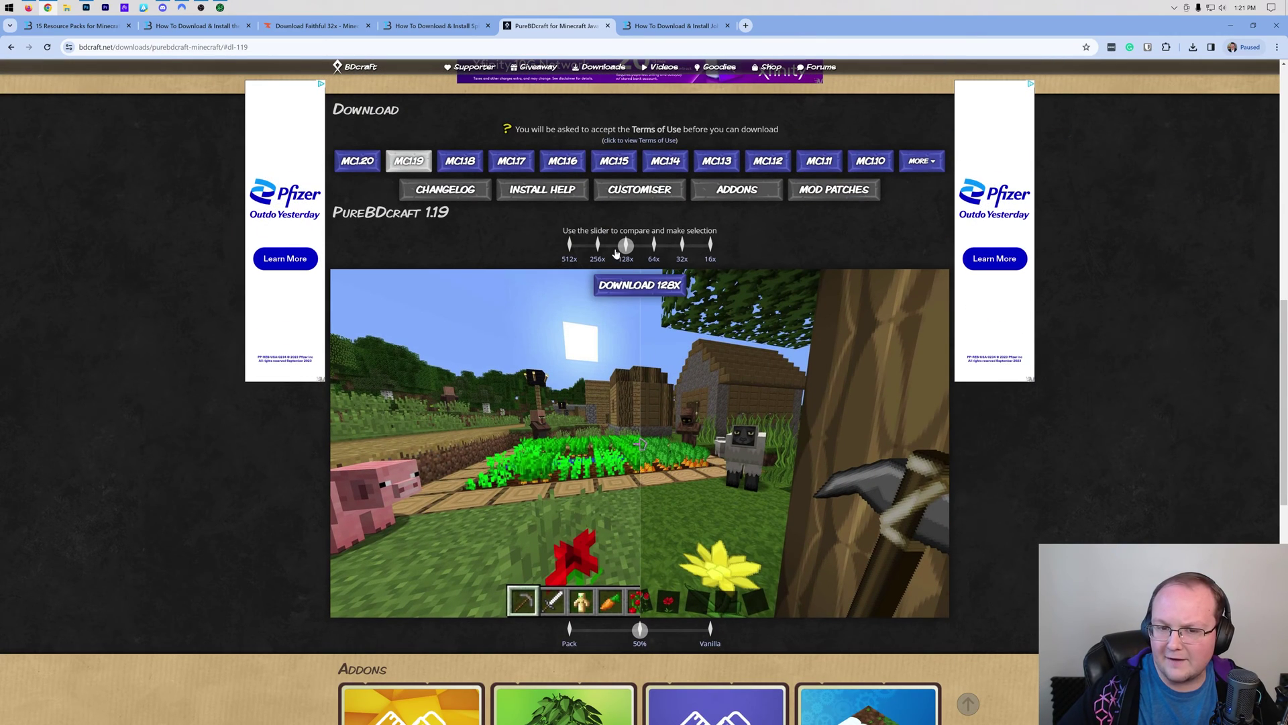
left_click_drag(625, 245, 756, 250)
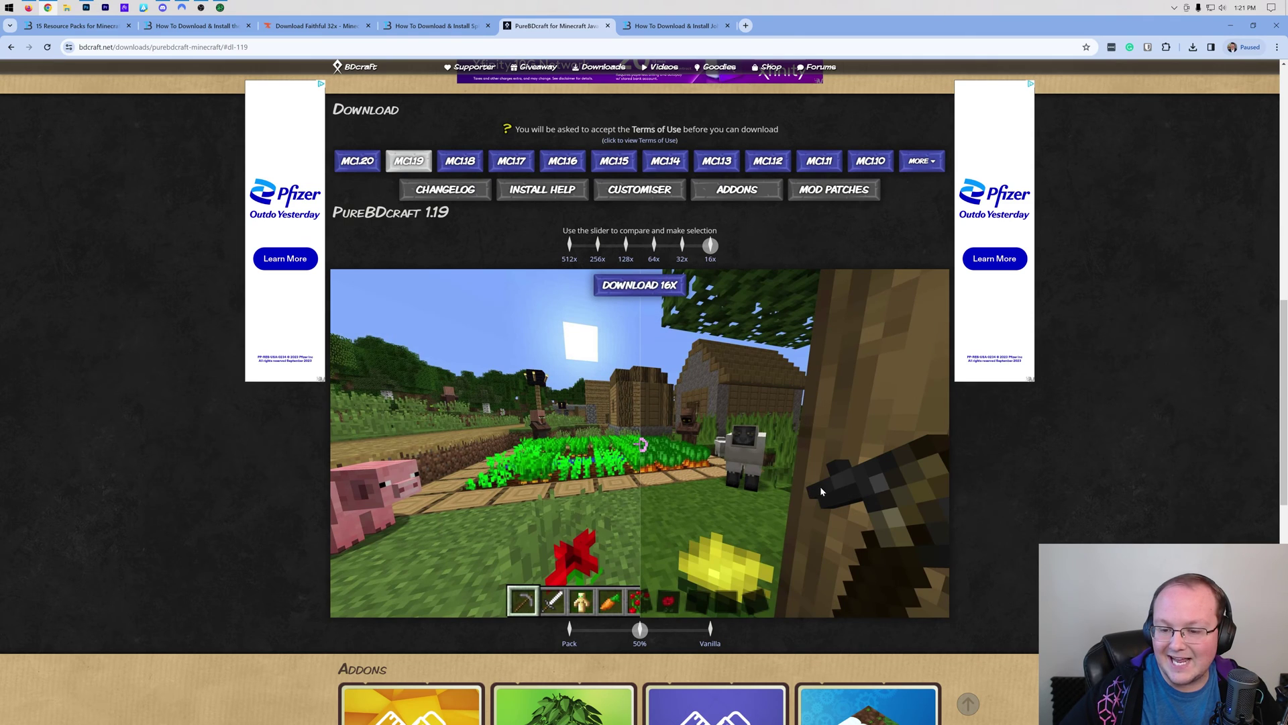
left_click(631, 247)
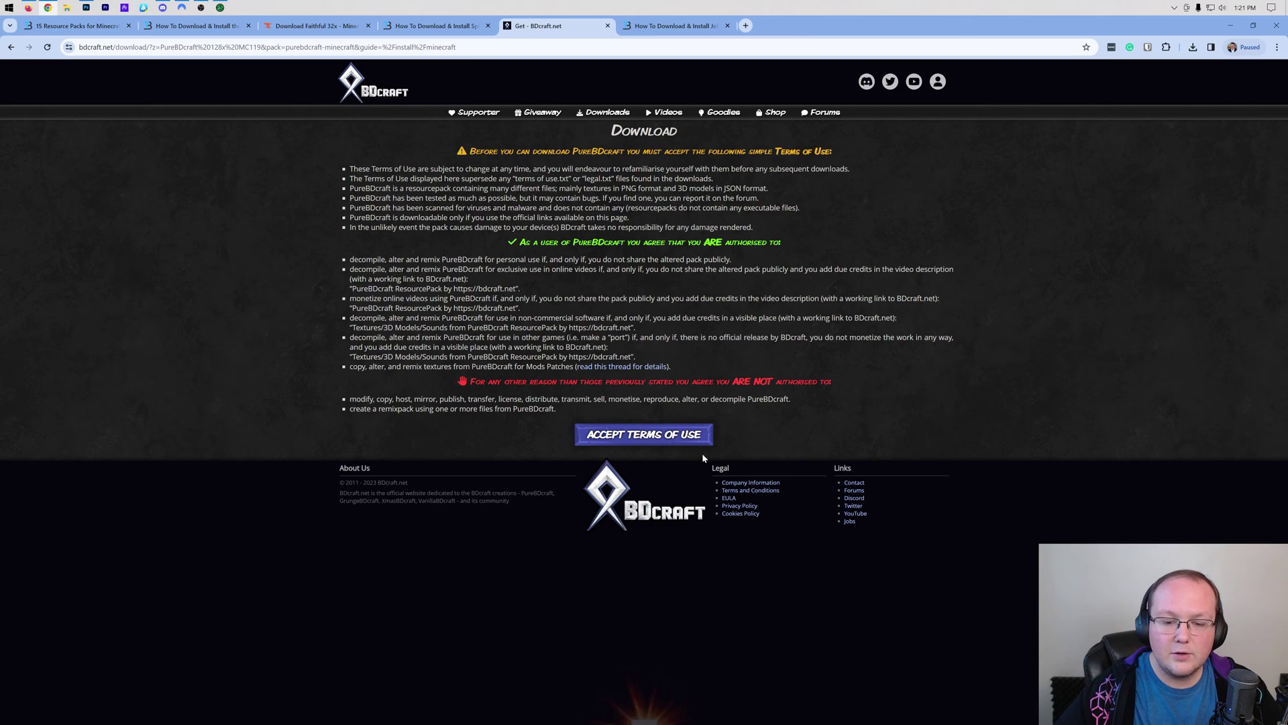
left_click(691, 438)
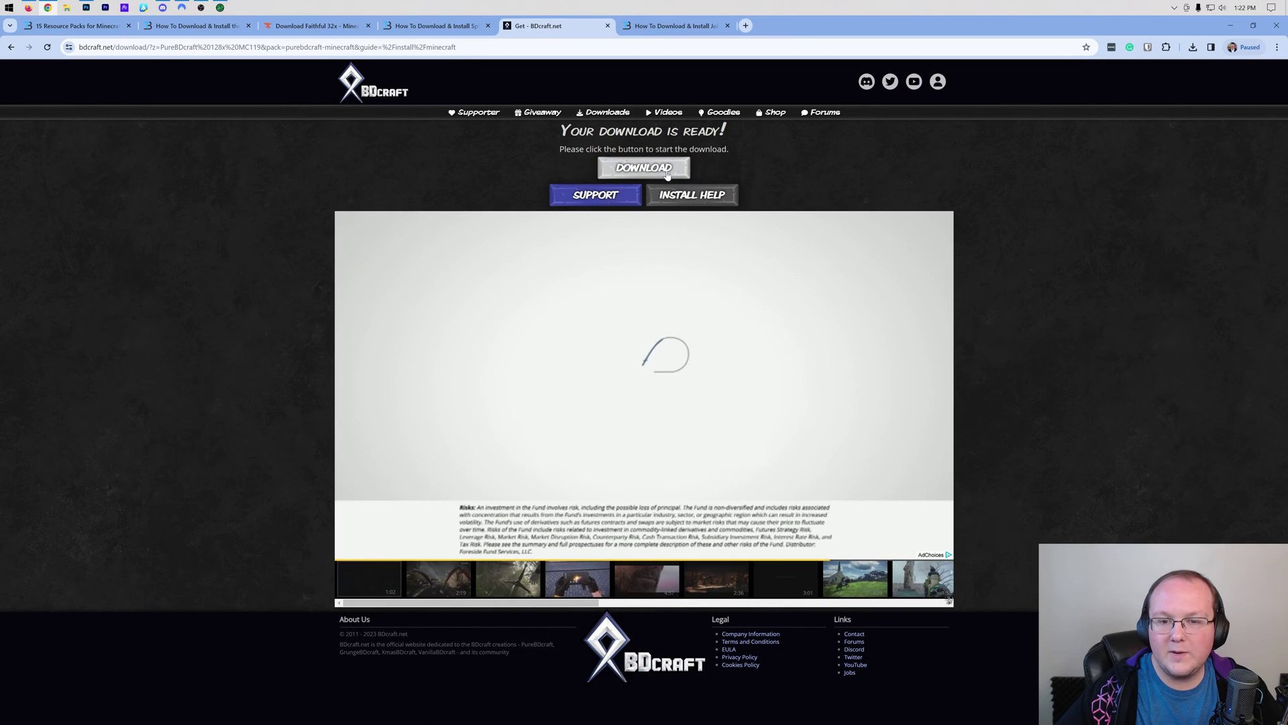
left_click(668, 171)
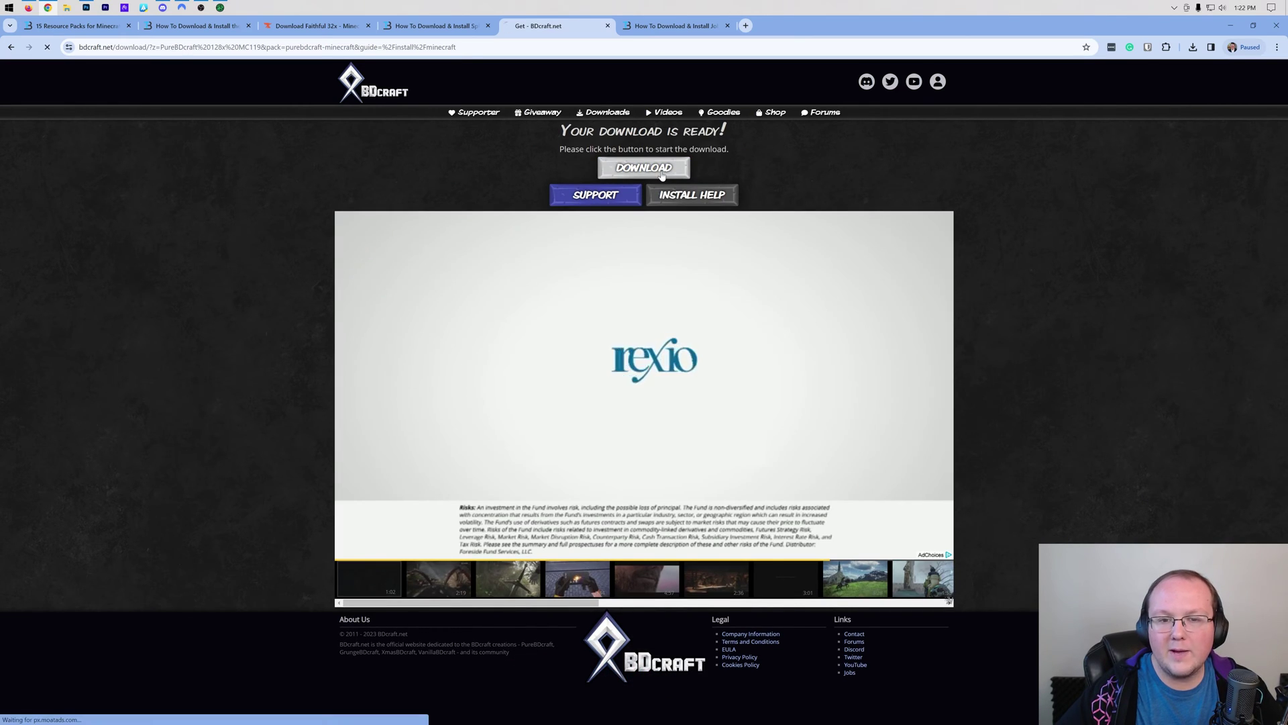
Open the official John Smith Legacy site from its guide and download the Java pack John Smith Legacy 1.20.2 v6
left_click(676, 26)
scroll(683, 354, "down", 6)
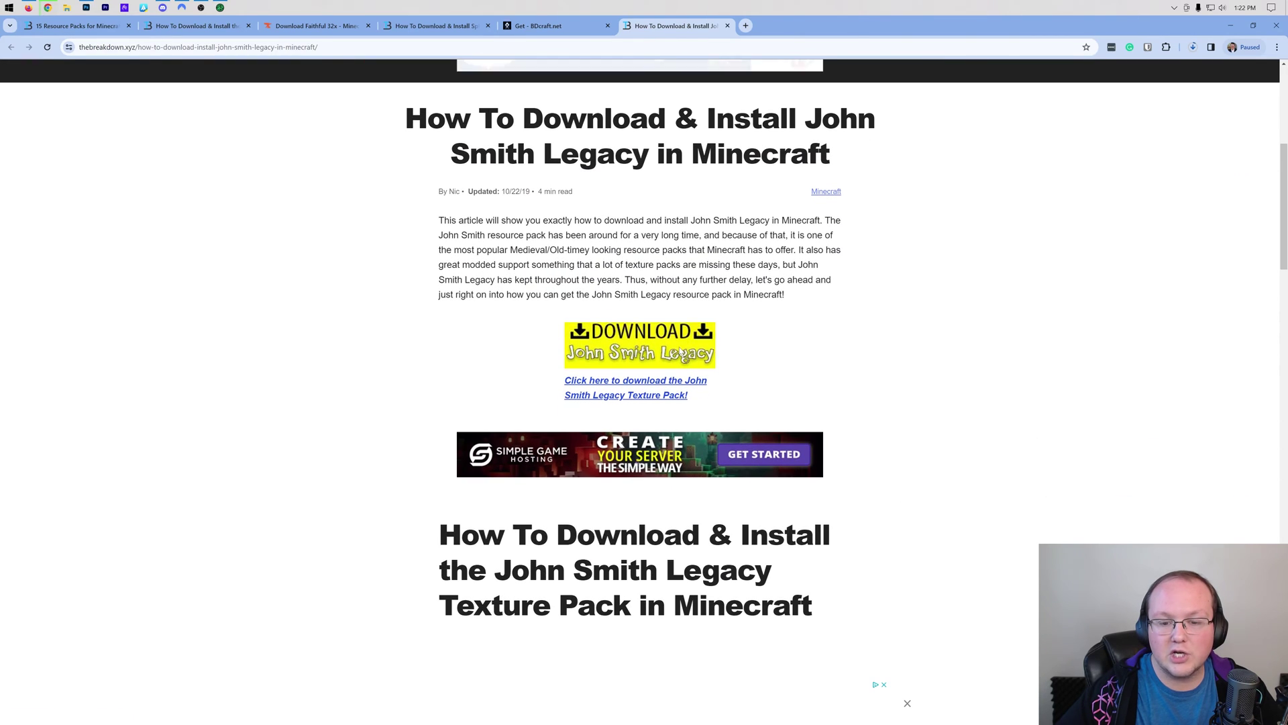
left_click(681, 353)
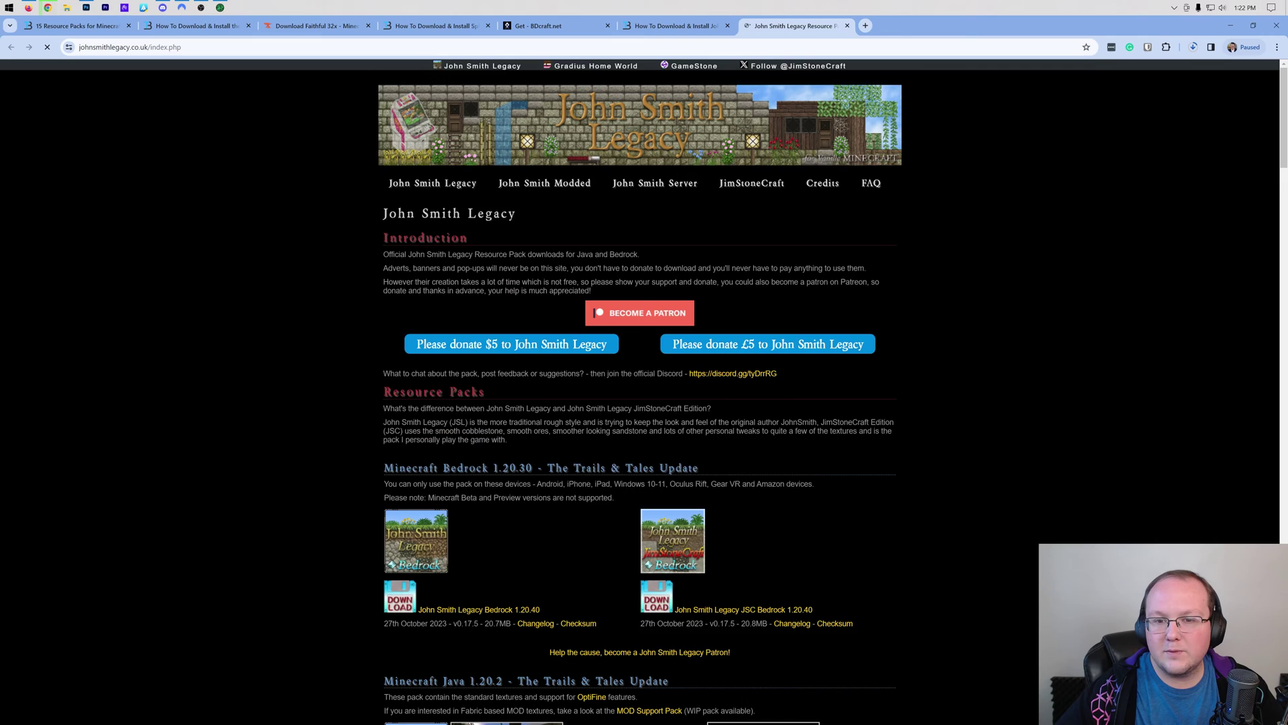
scroll(619, 252, "down", 3)
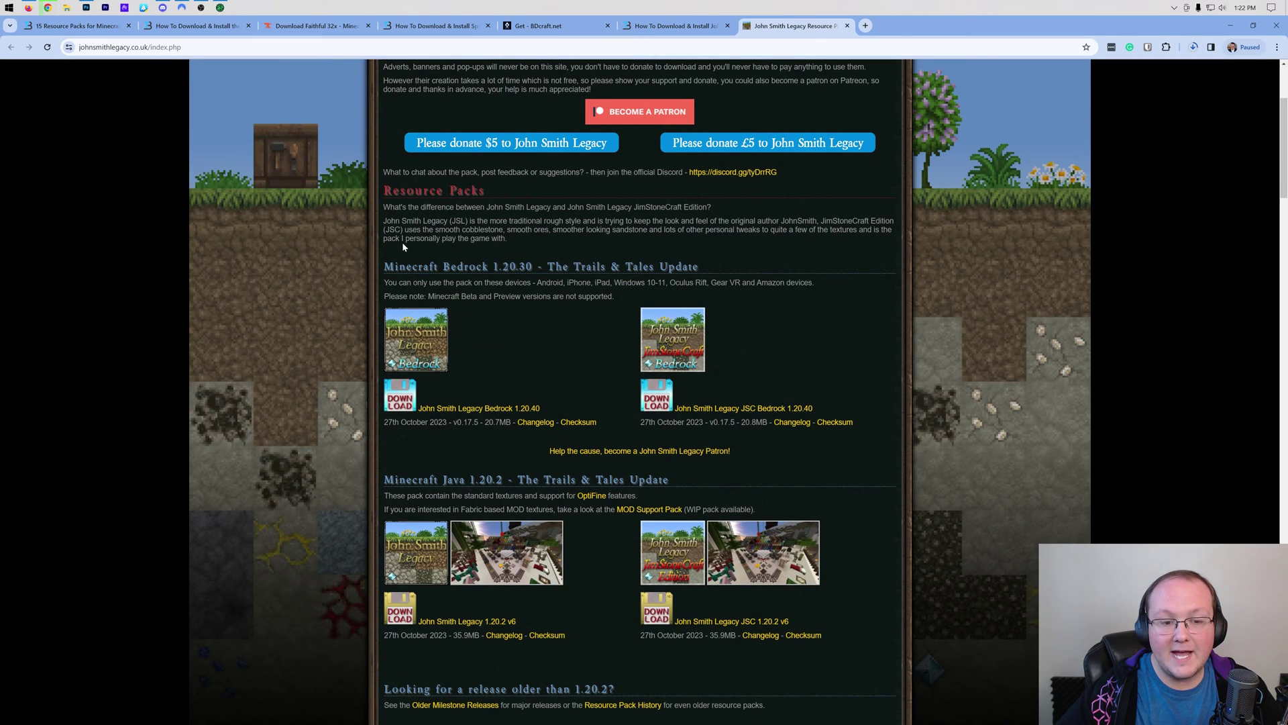
scroll(403, 247, "down", 4)
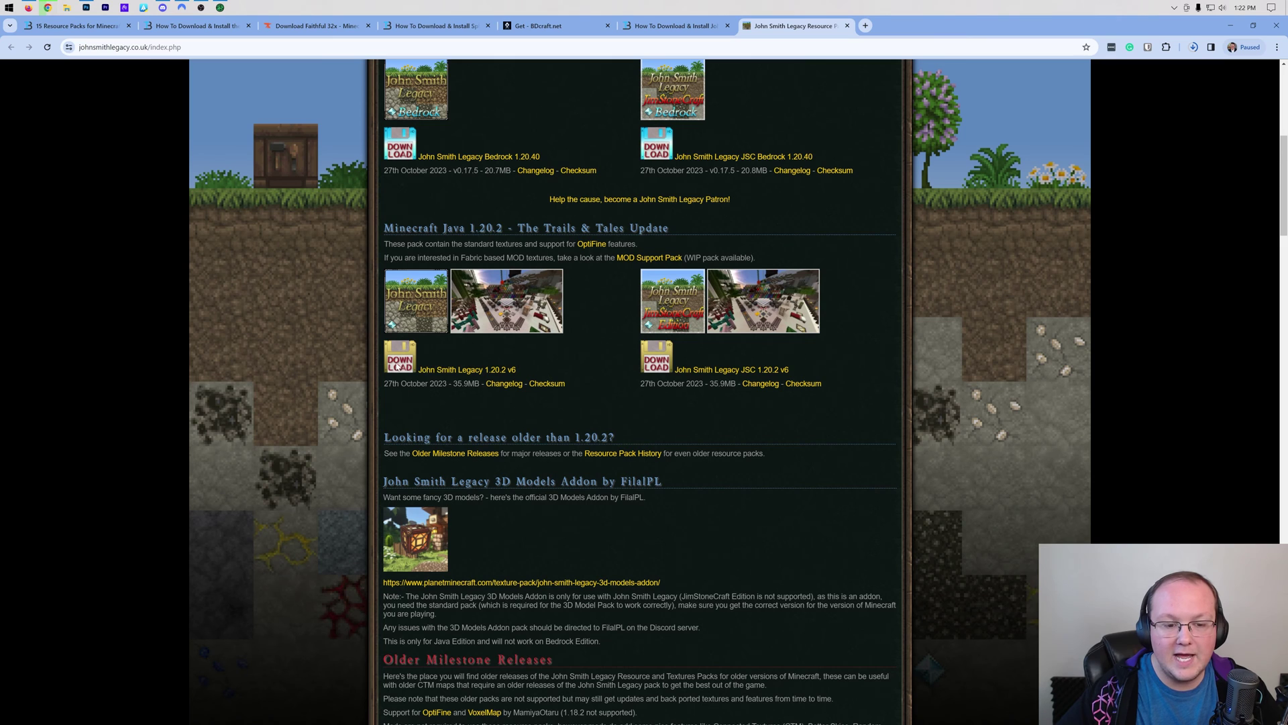
left_click(467, 369)
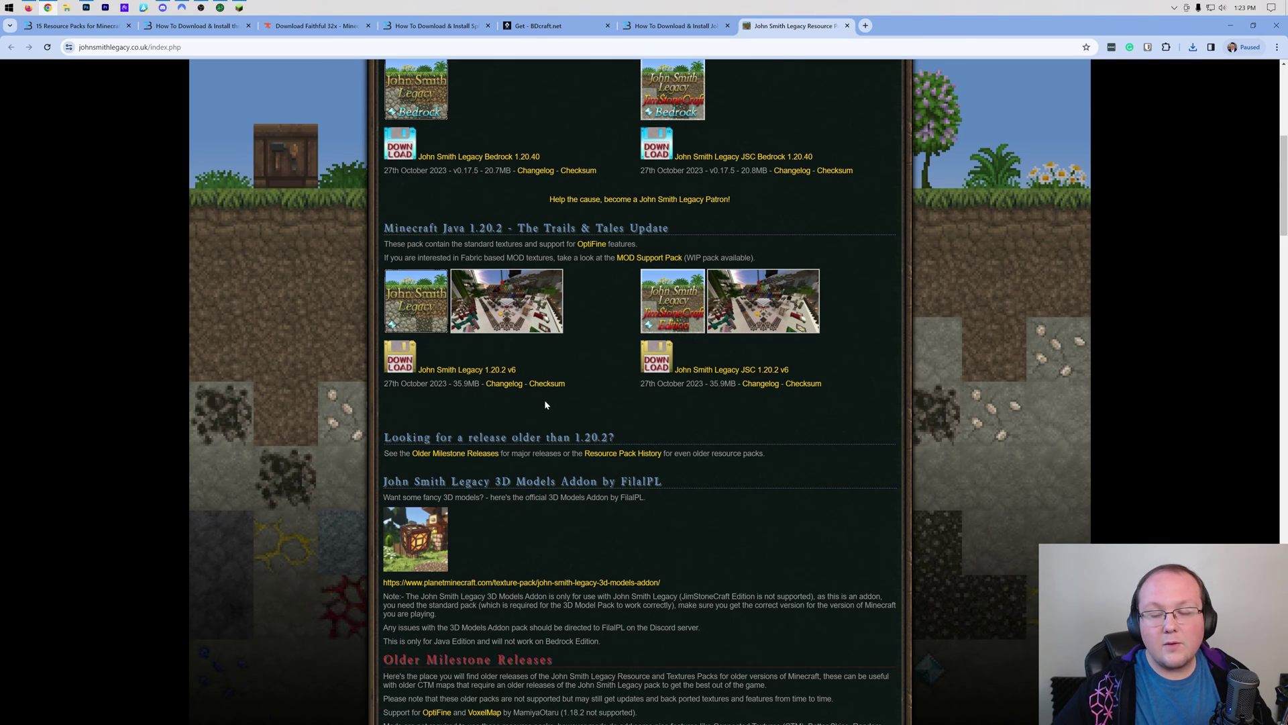
Move the PureBDcraft, John Smith Legacy and Faithful zip files from the Downloads folder to the desktop
left_click(1229, 28)
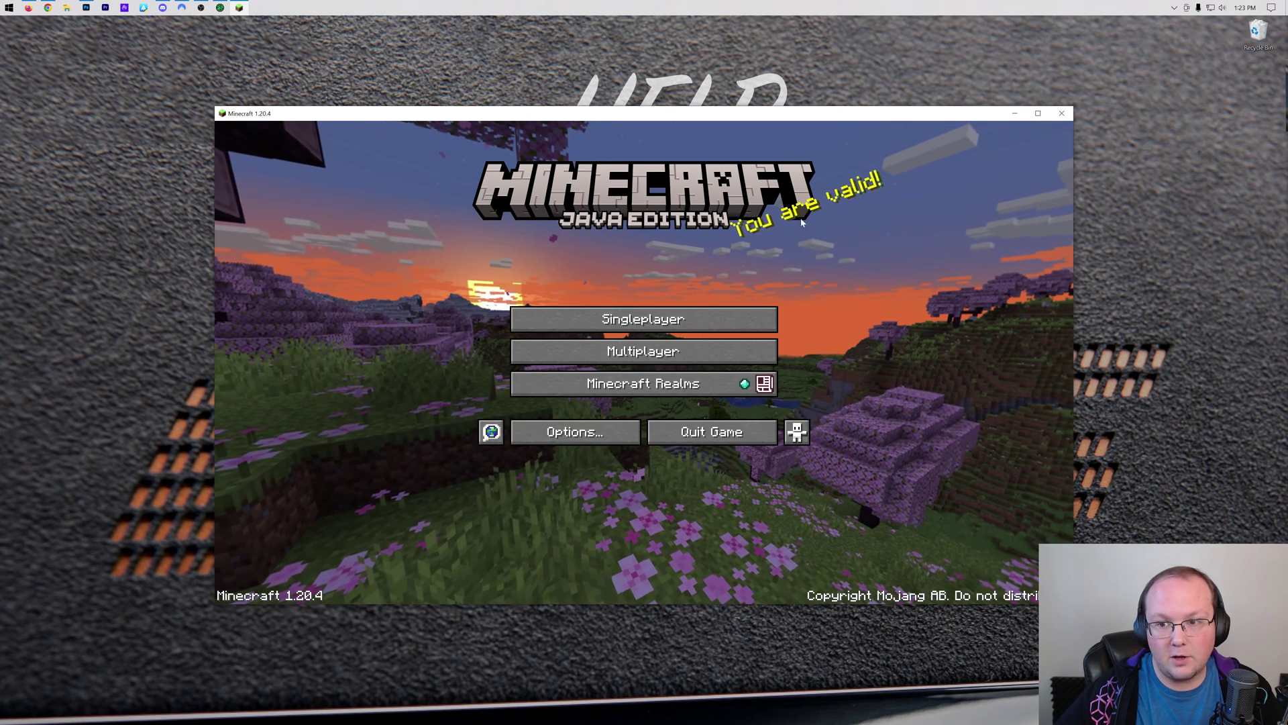
left_click(1012, 116)
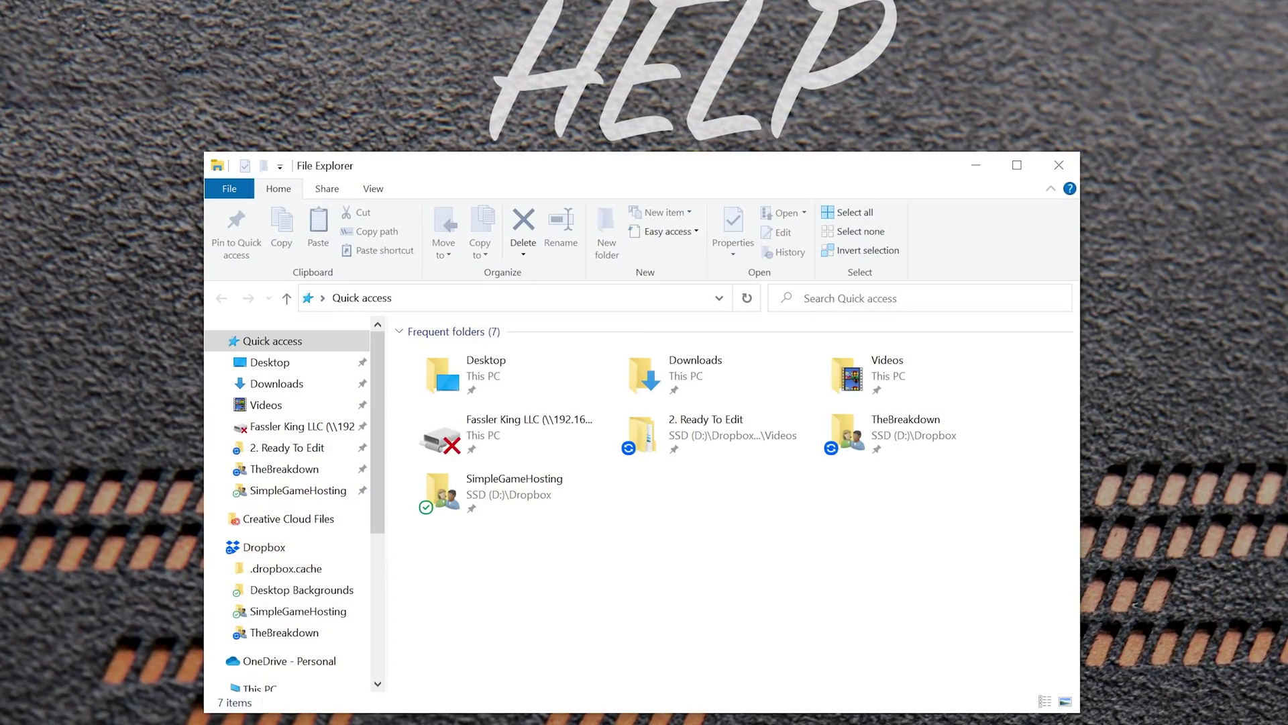
left_click(316, 386)
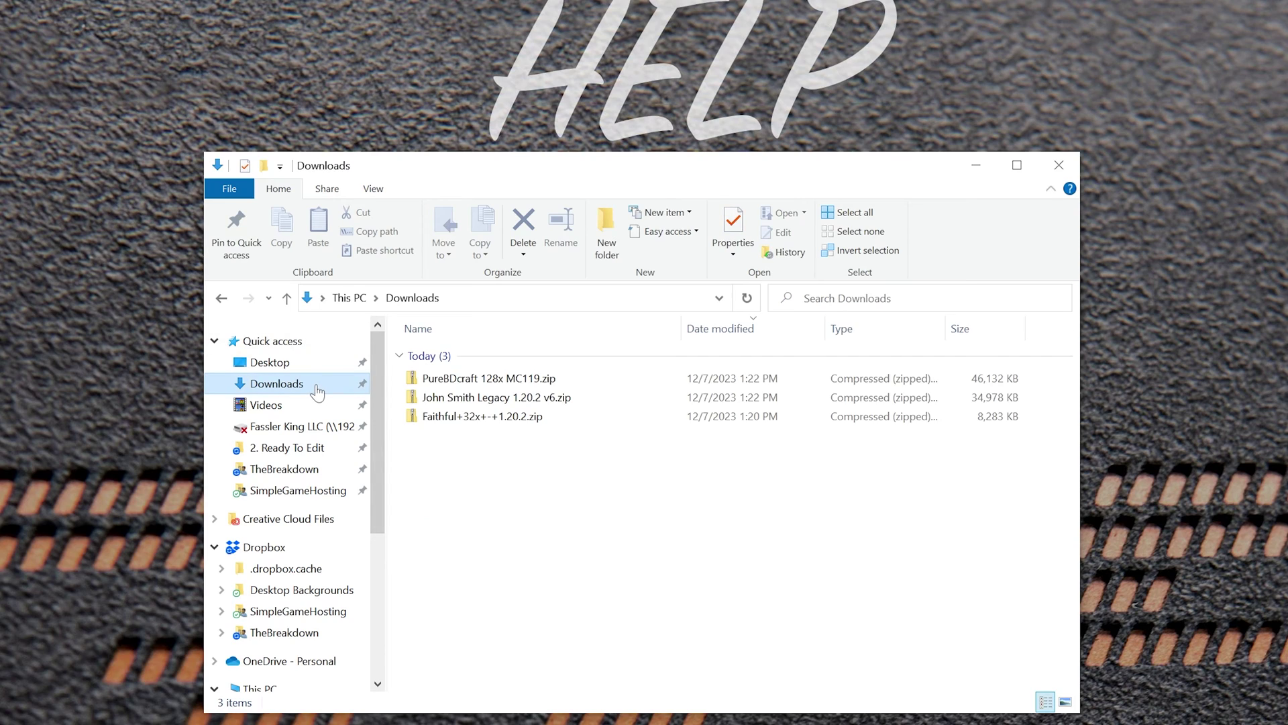
key("ctrl+a")
left_click_drag(463, 416, 209, 26)
left_click(137, 91)
left_click_drag(138, 171, 296, 4)
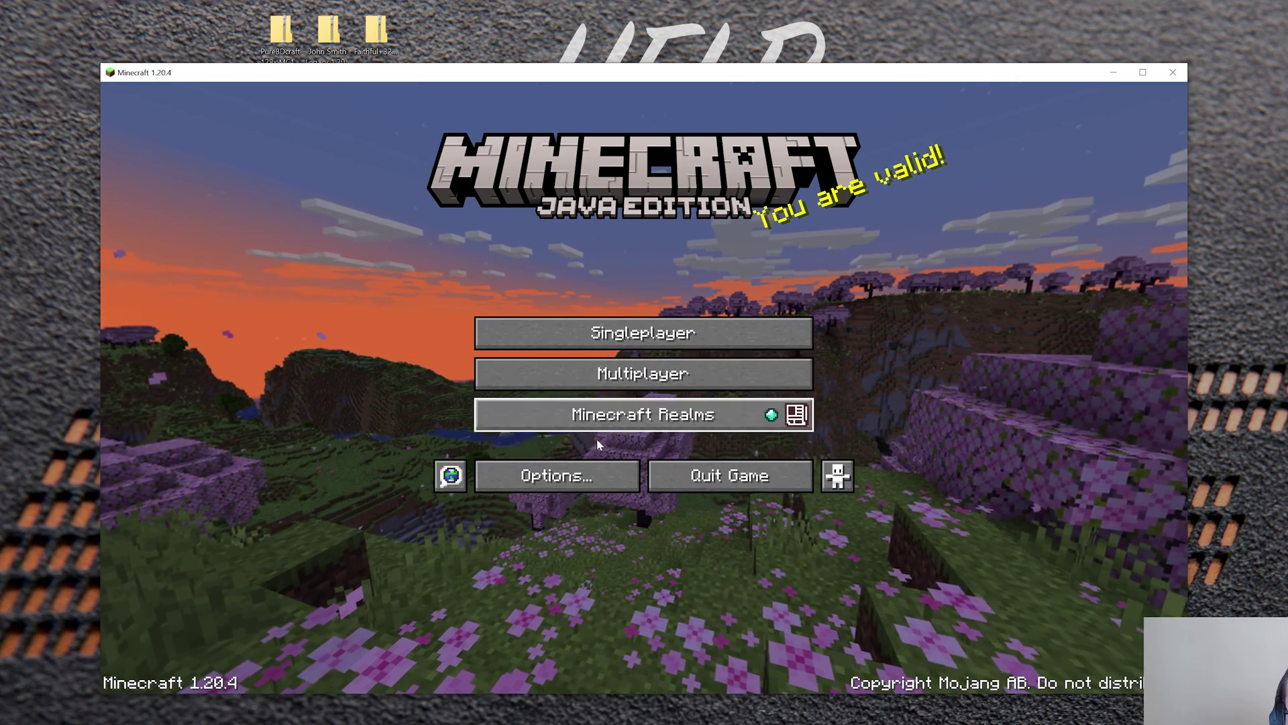
left_click(579, 473)
left_click(577, 396)
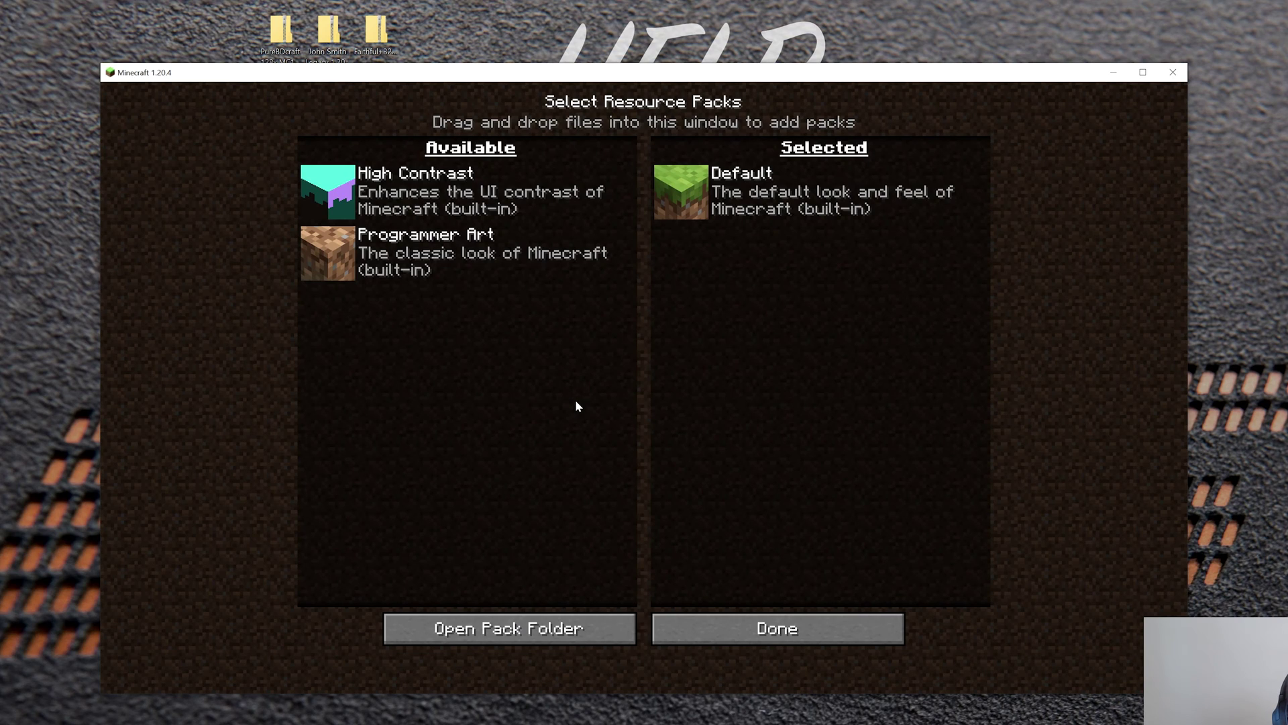
left_click(753, 624)
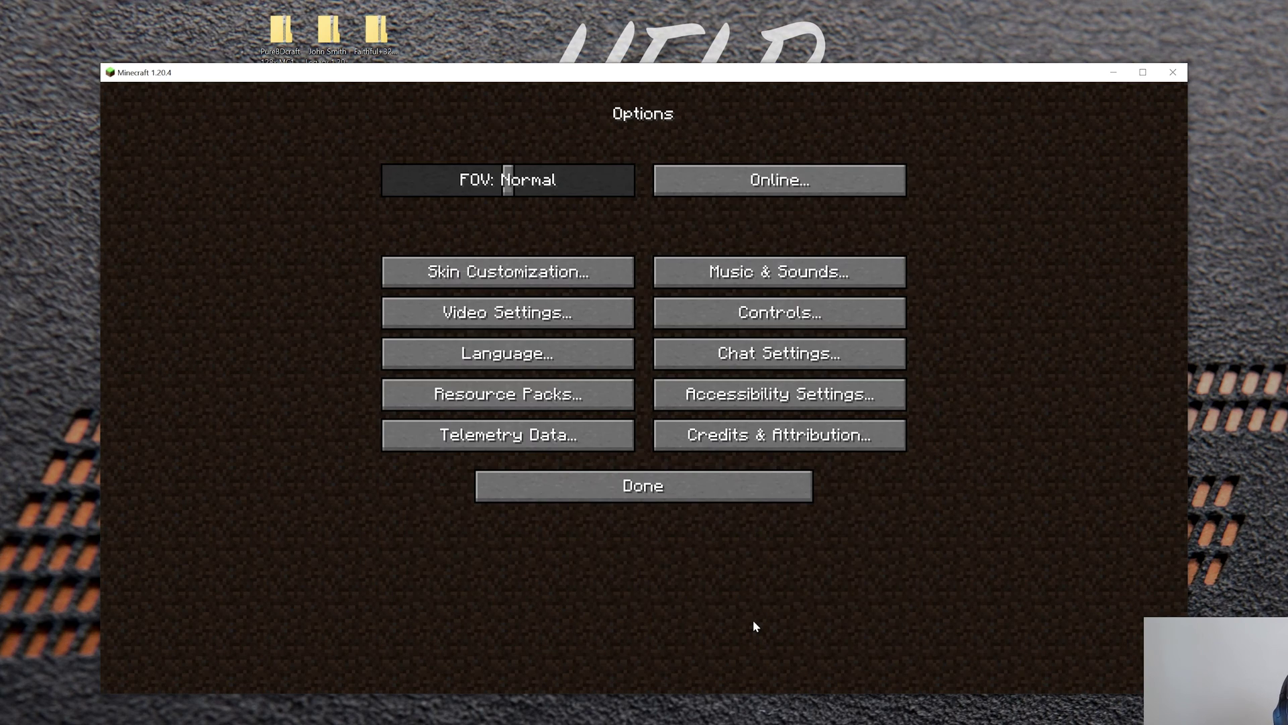
left_click(675, 500)
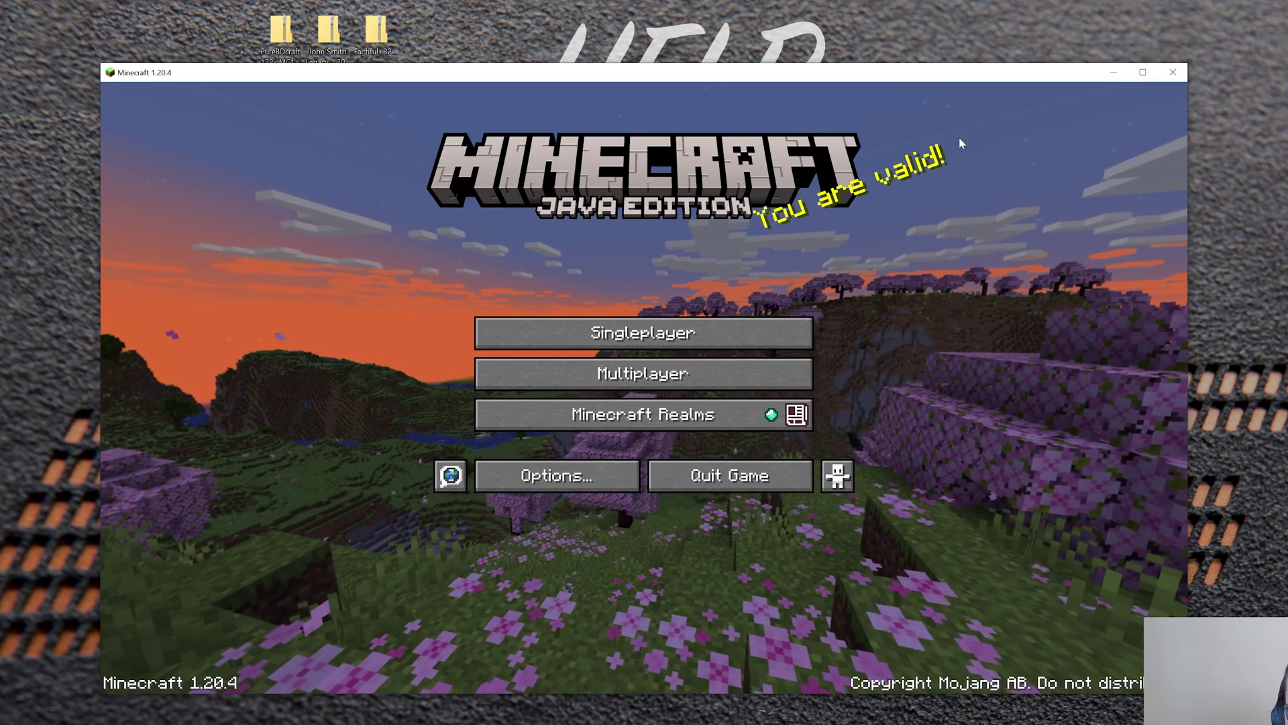
Open Minecraft's resource pack folder from the game and move the three pack zips from the desktop into it
left_click(548, 484)
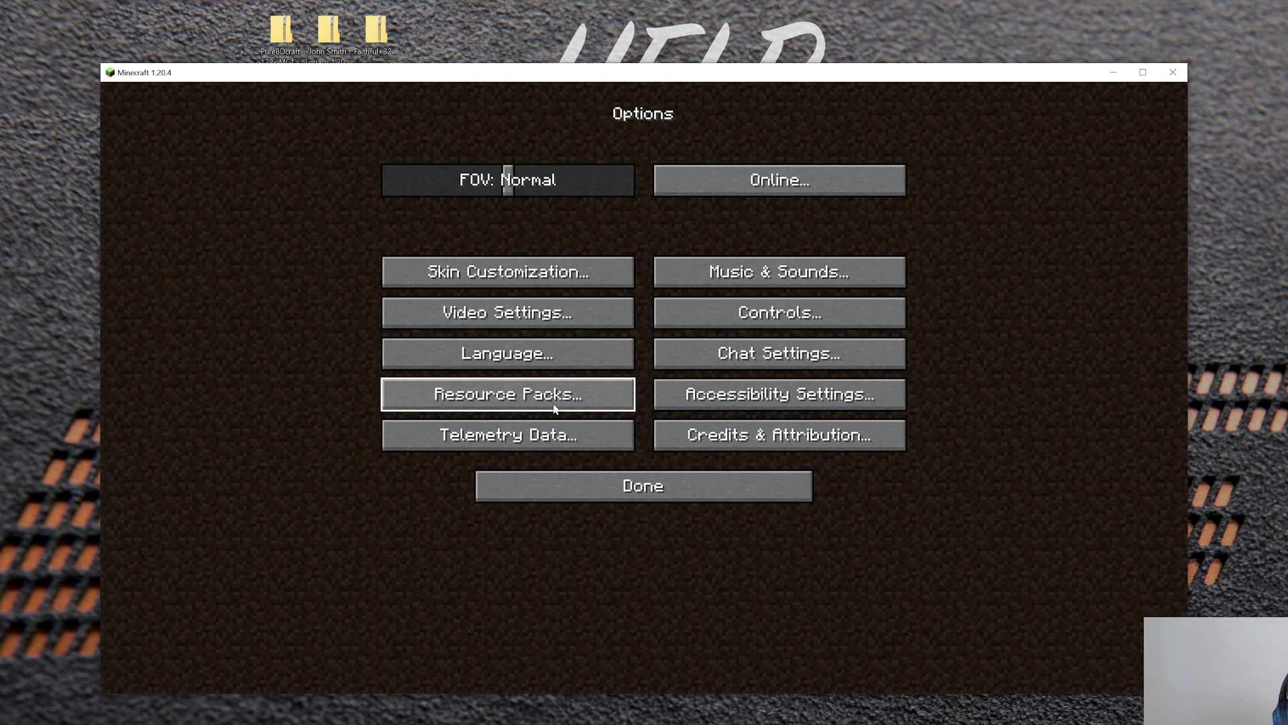
left_click(599, 396)
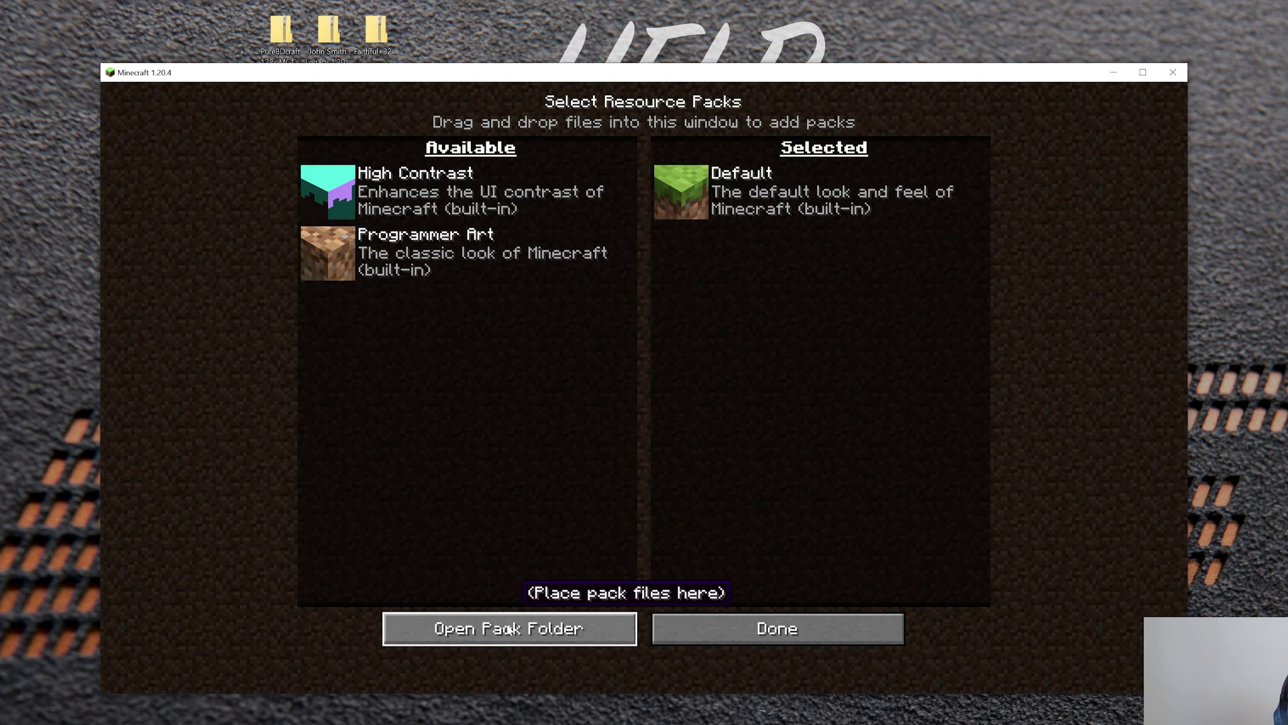
left_click(510, 629)
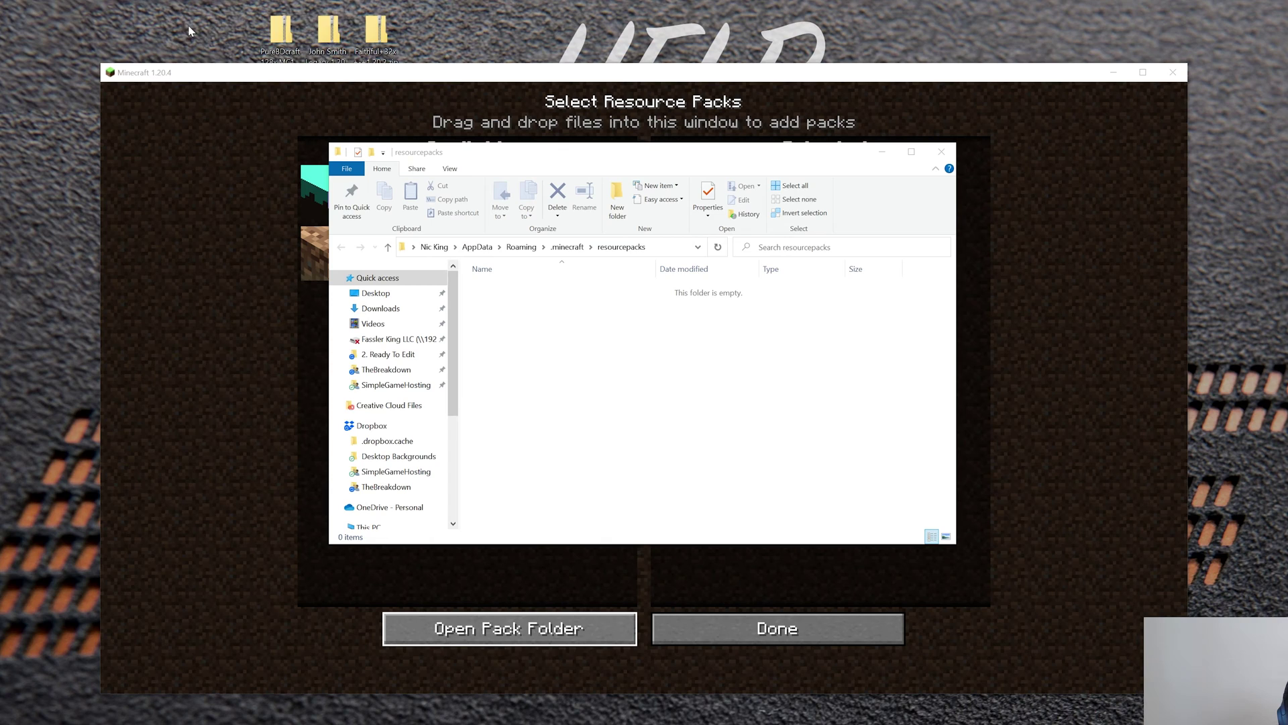
left_click_drag(190, 31, 411, 59)
left_click_drag(330, 35, 639, 405)
left_click(639, 405)
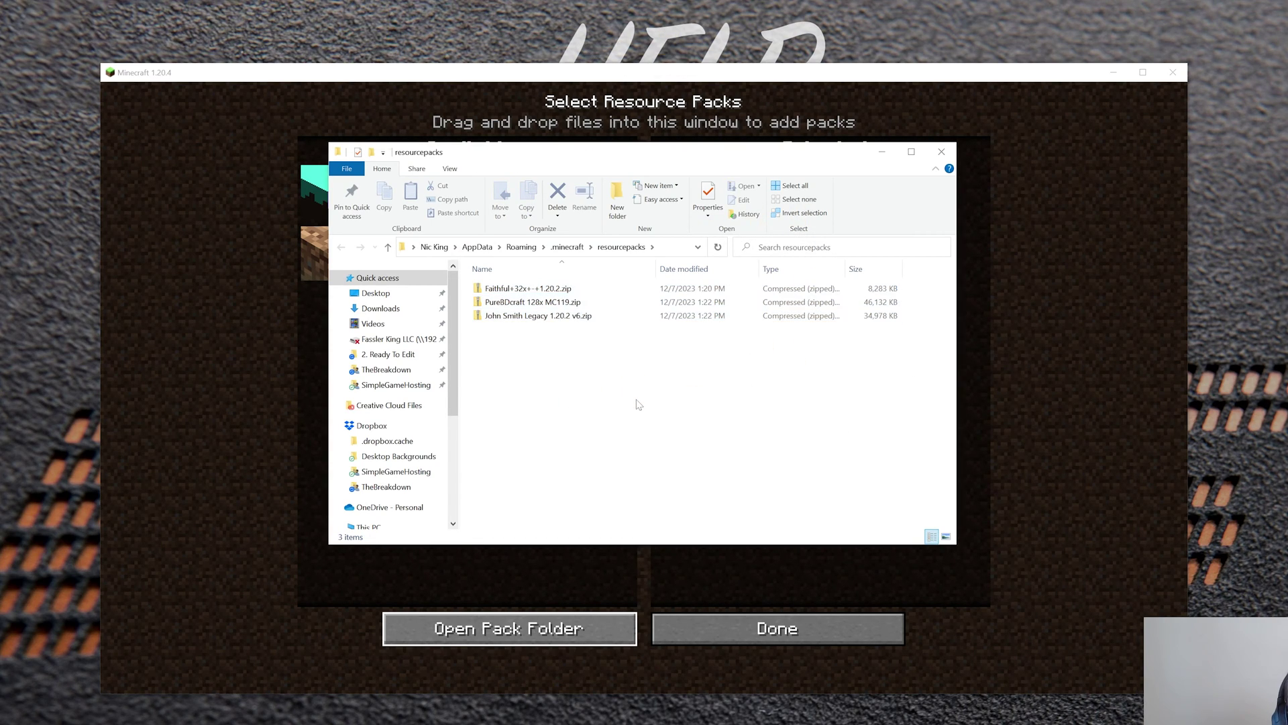
left_click(941, 152)
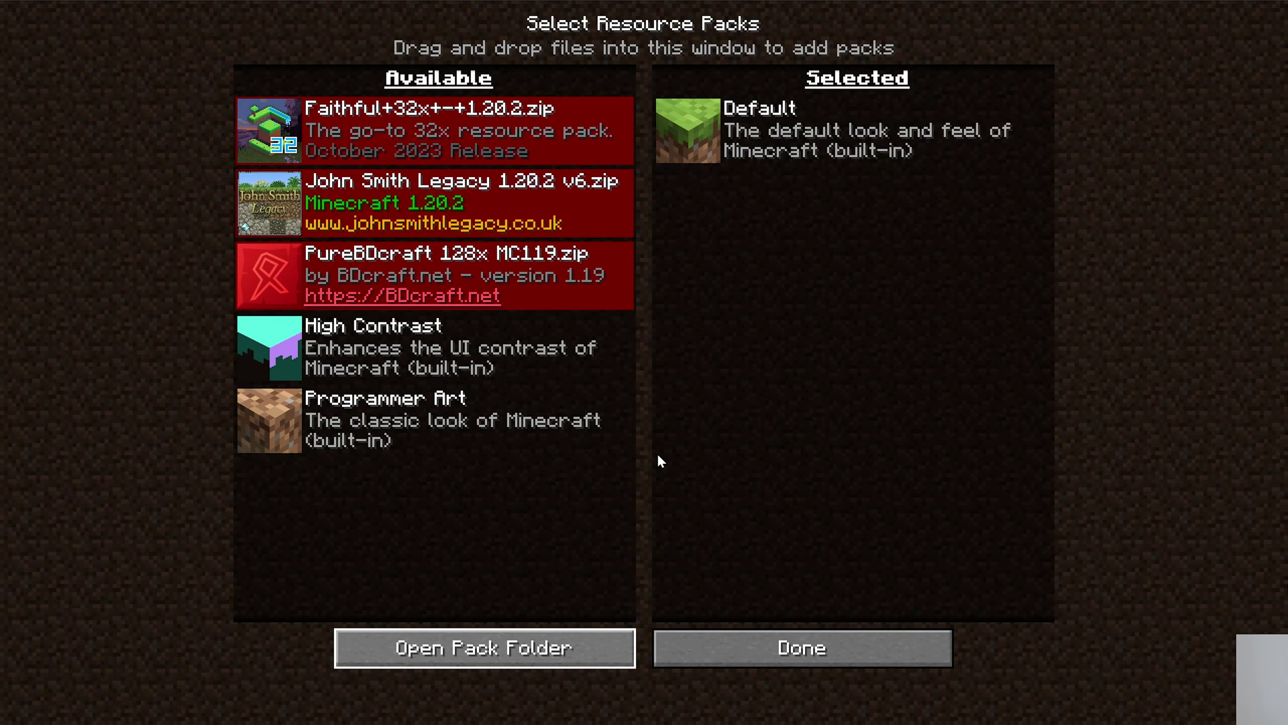
Enable the Faithful 32x 1.20.2 pack despite its older version, apply it and return to the title screen
mouse_move(412, 276)
mouse_move(365, 157)
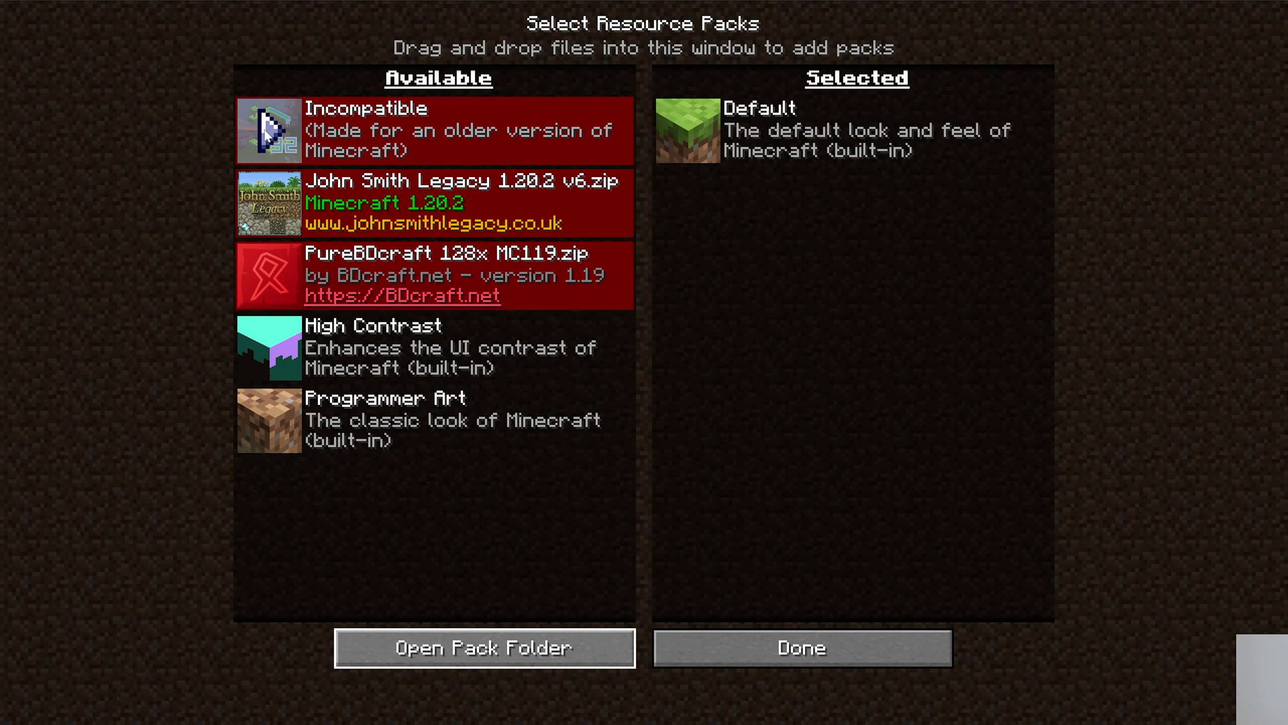
left_click(266, 131)
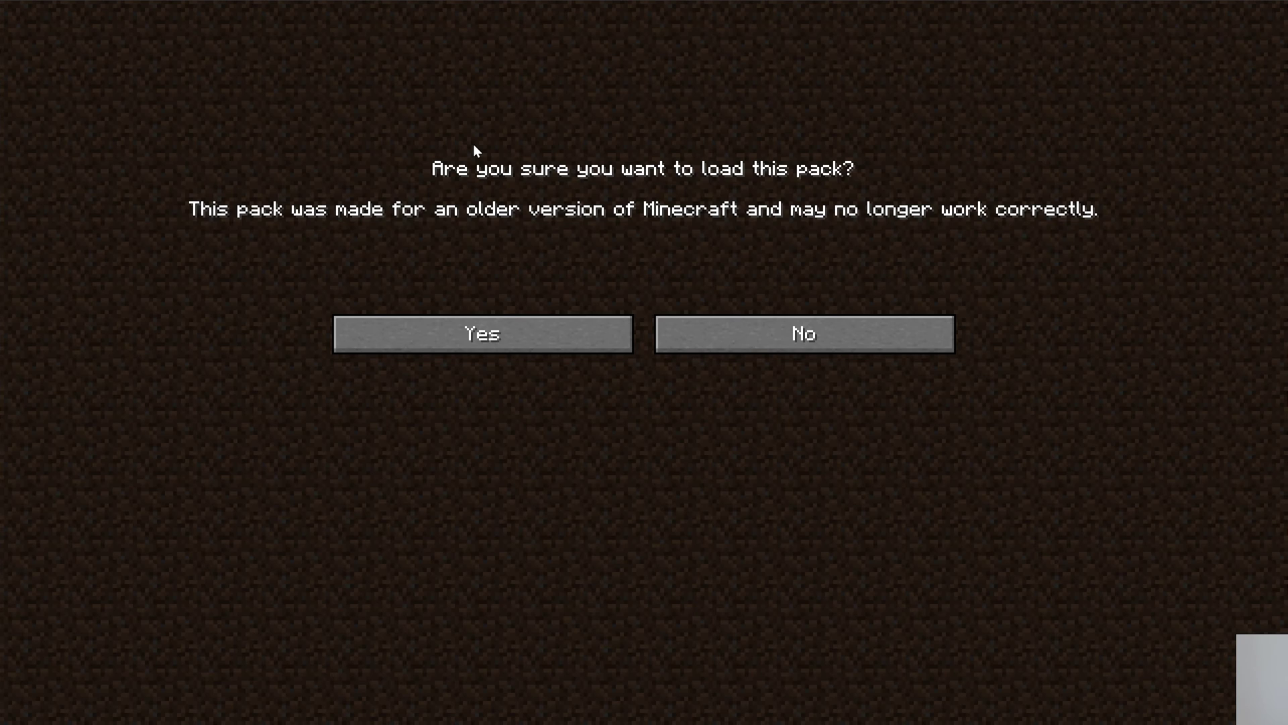
left_click(494, 339)
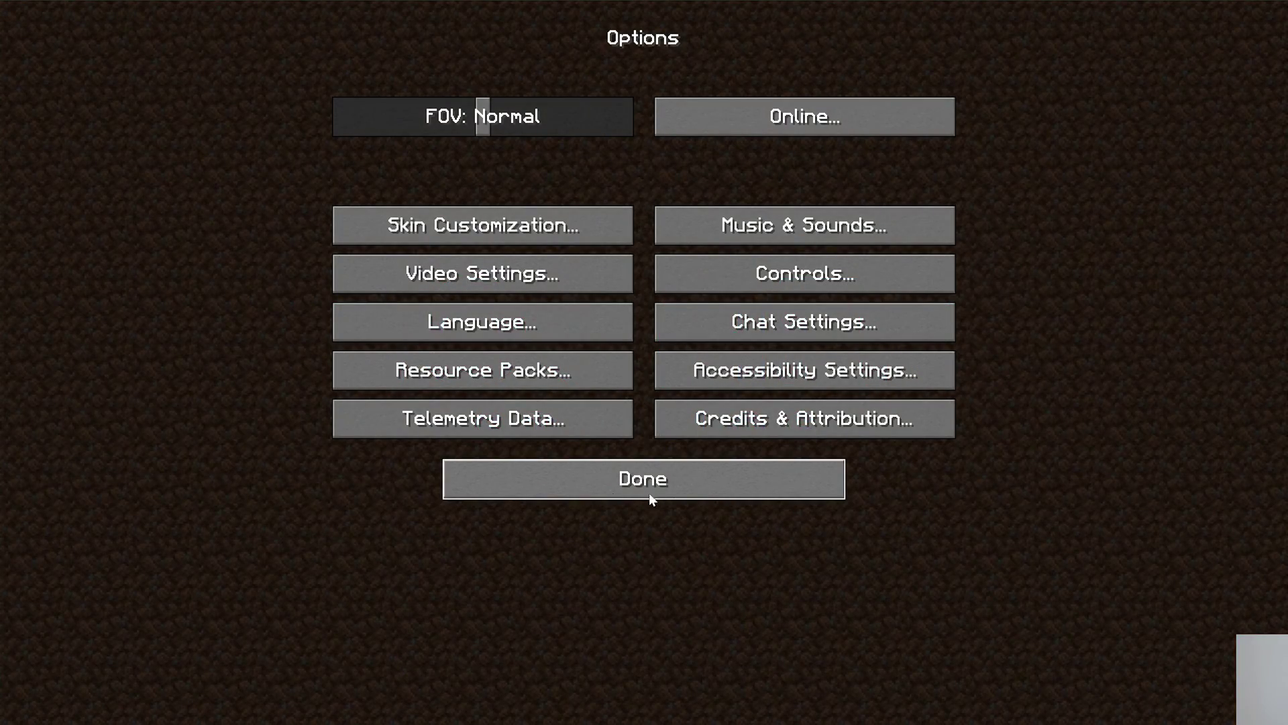
left_click(649, 494)
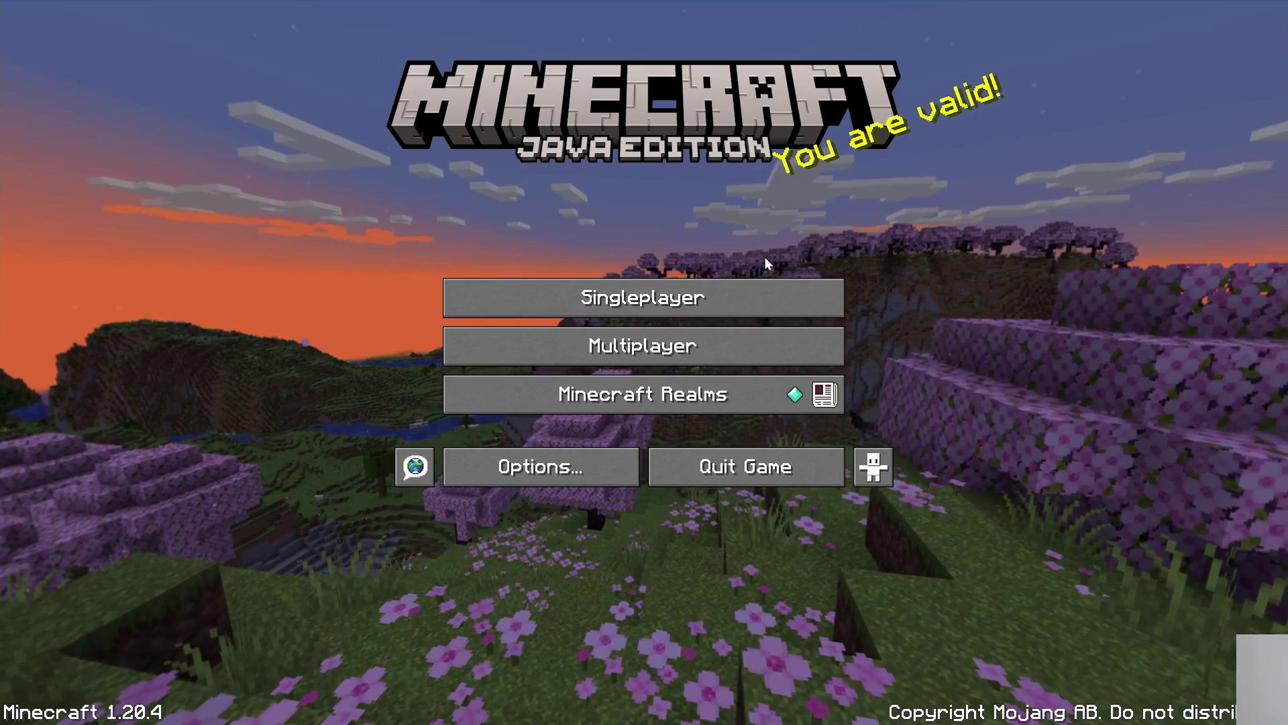
Accept the third-party online play caution and join the SimpleGameHosting multiplayer server
left_click(665, 359)
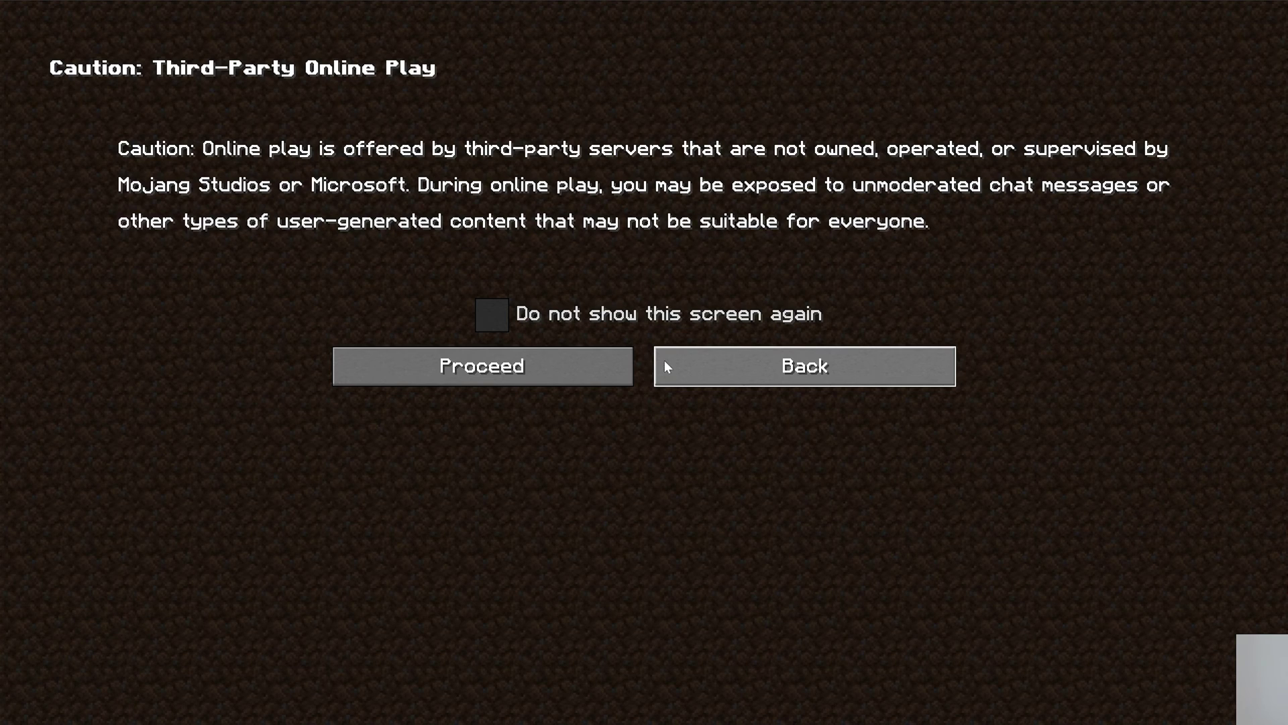
left_click(581, 365)
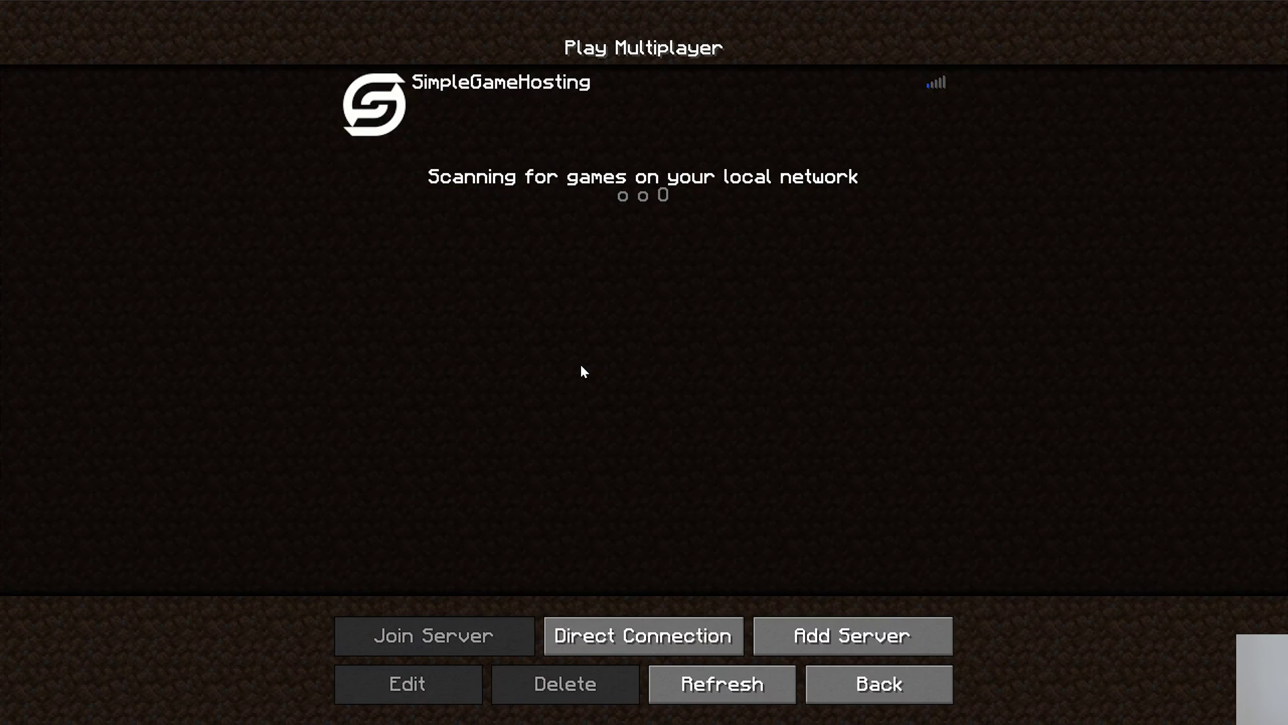
double_click(396, 121)
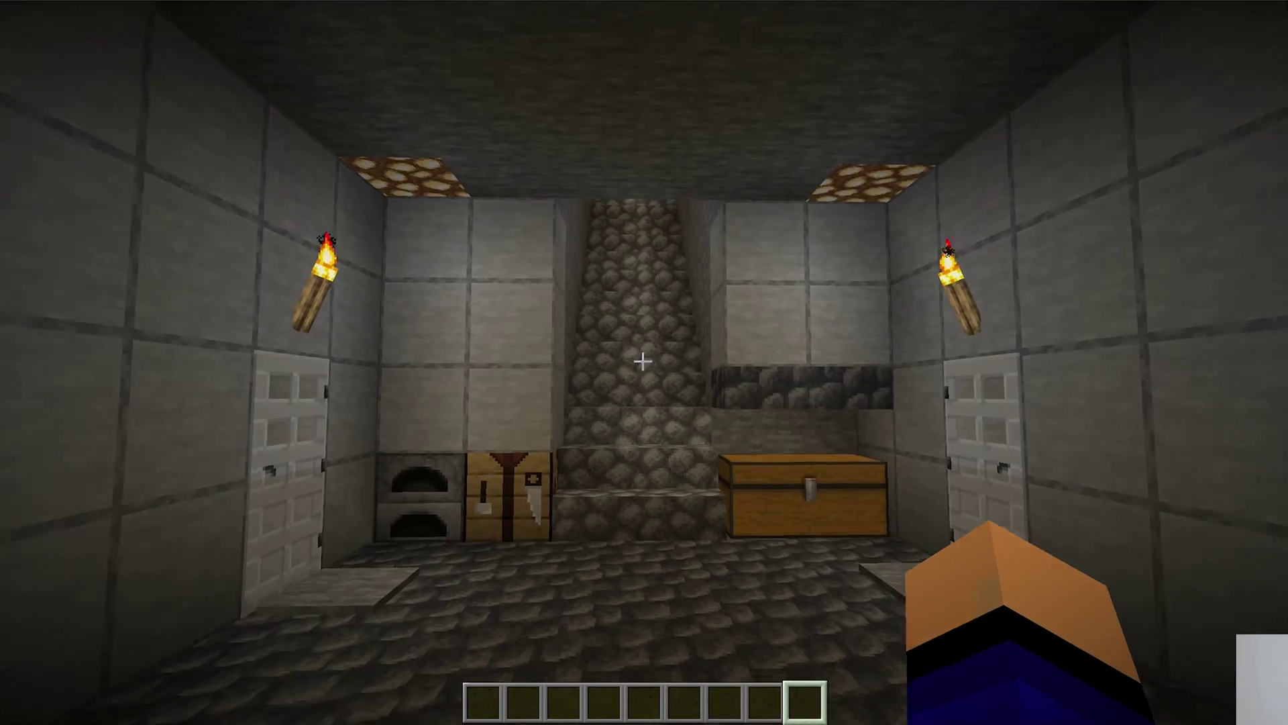
Walk up the cobblestone stairway and out onto the garden path to examine the Faithful textures on blocks, trees and flowers
key("w")
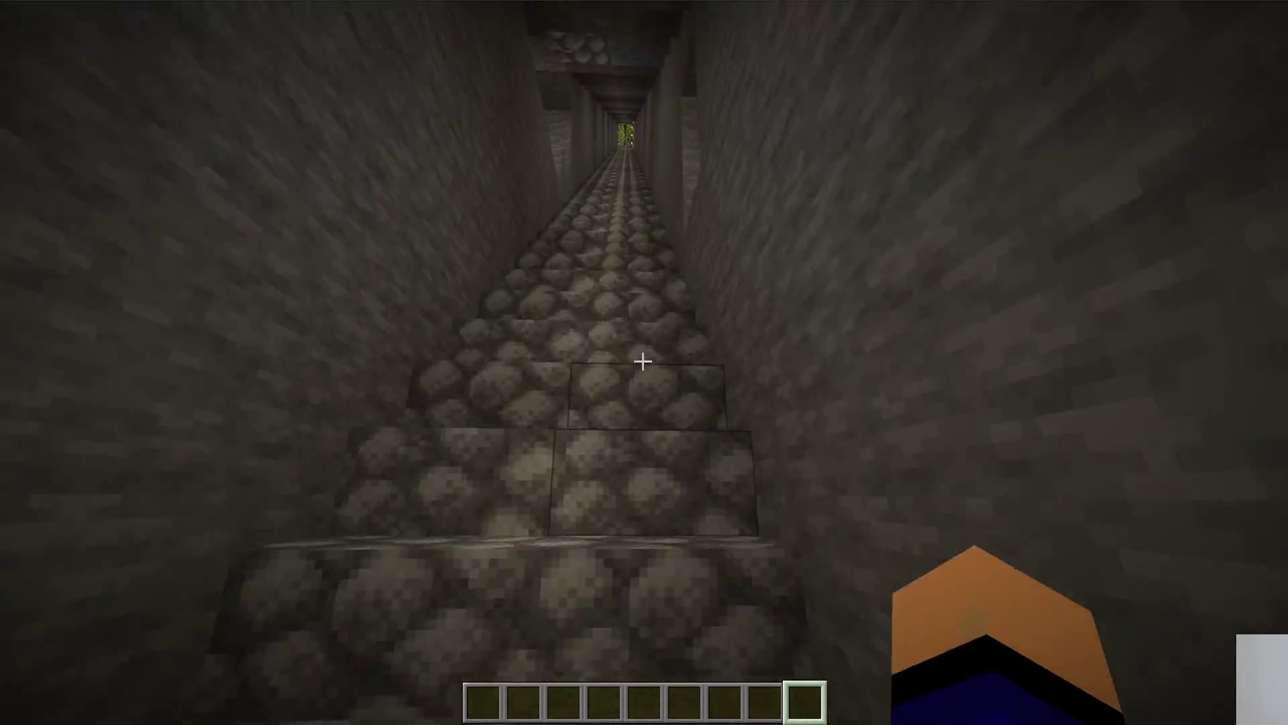
key("w")
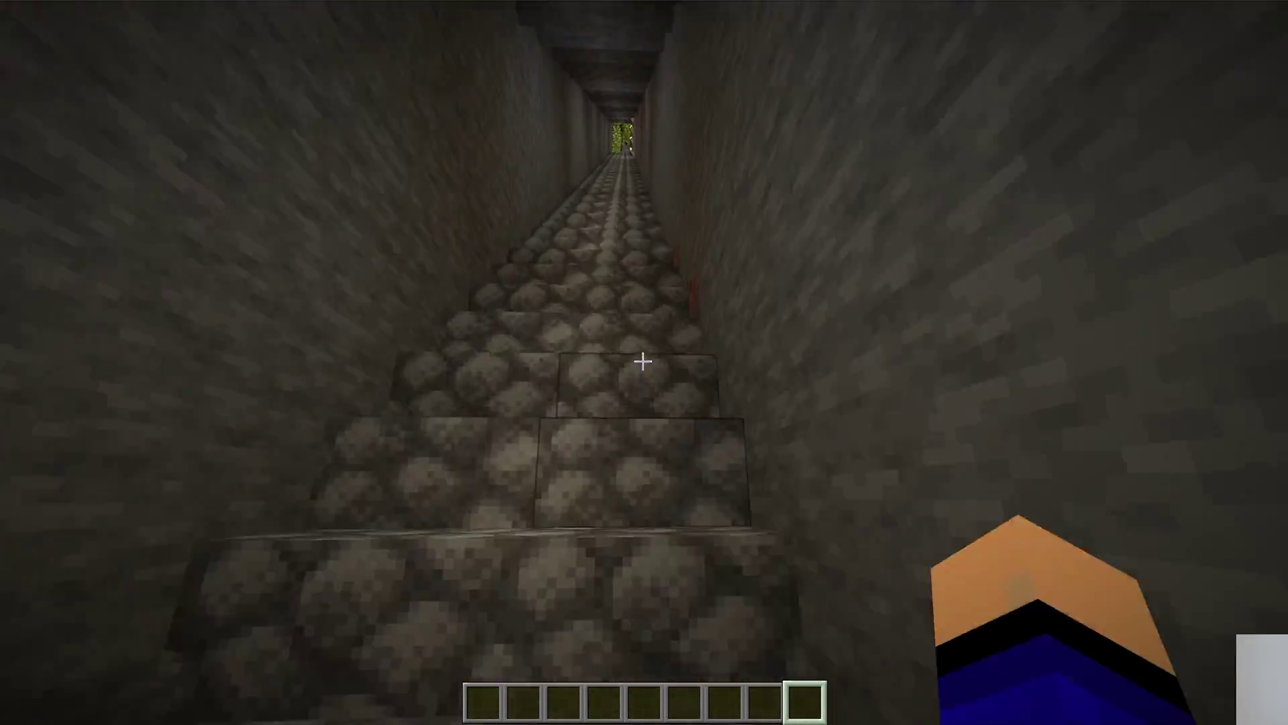
key("w")
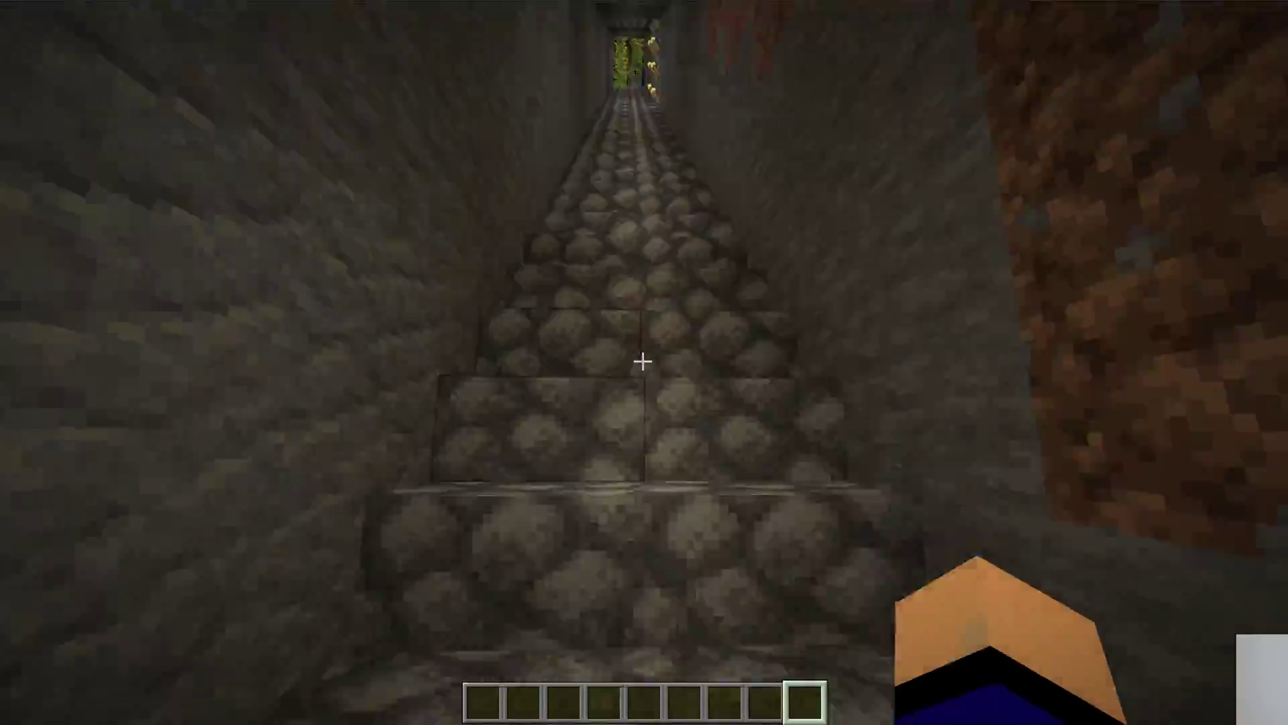
key("w")
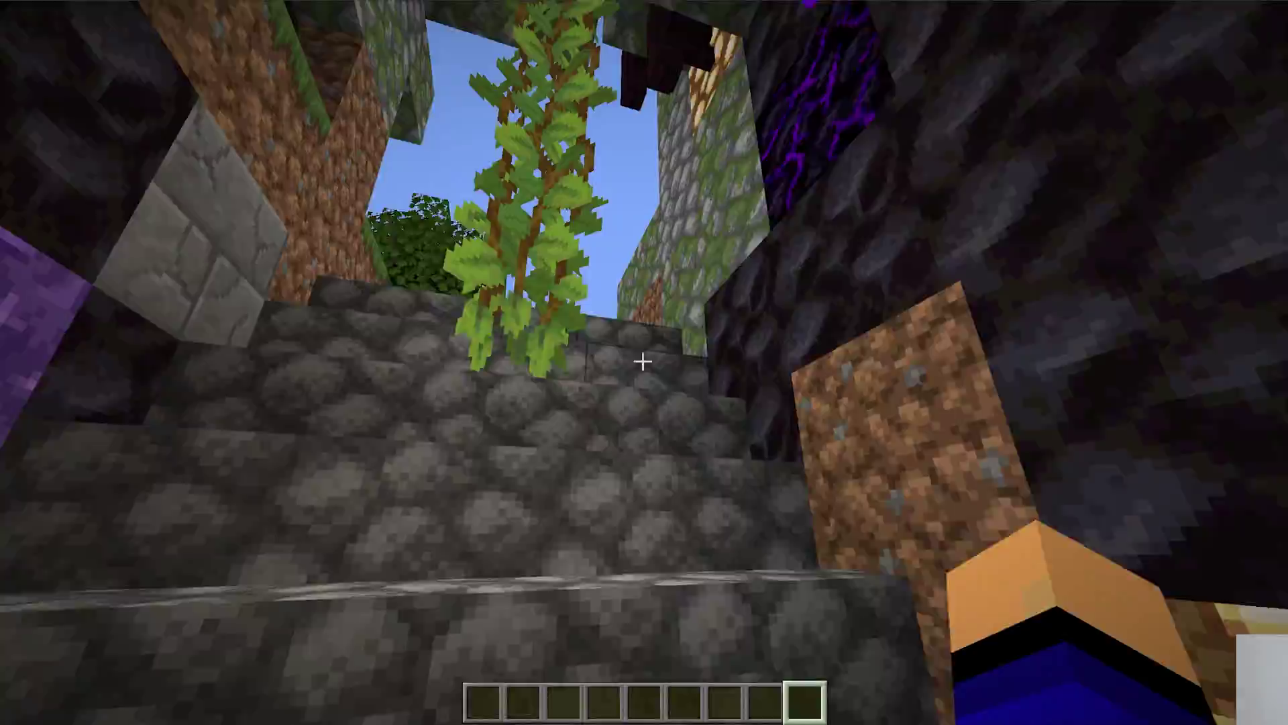
key("w")
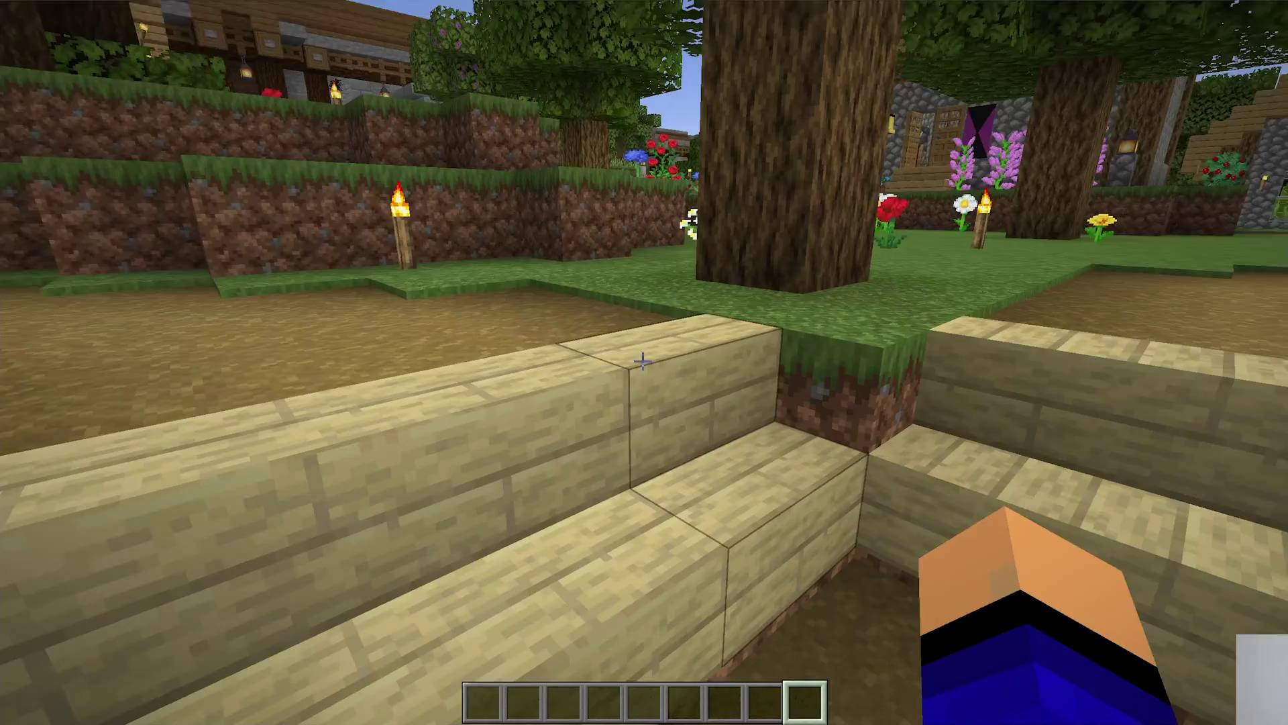
key("w")
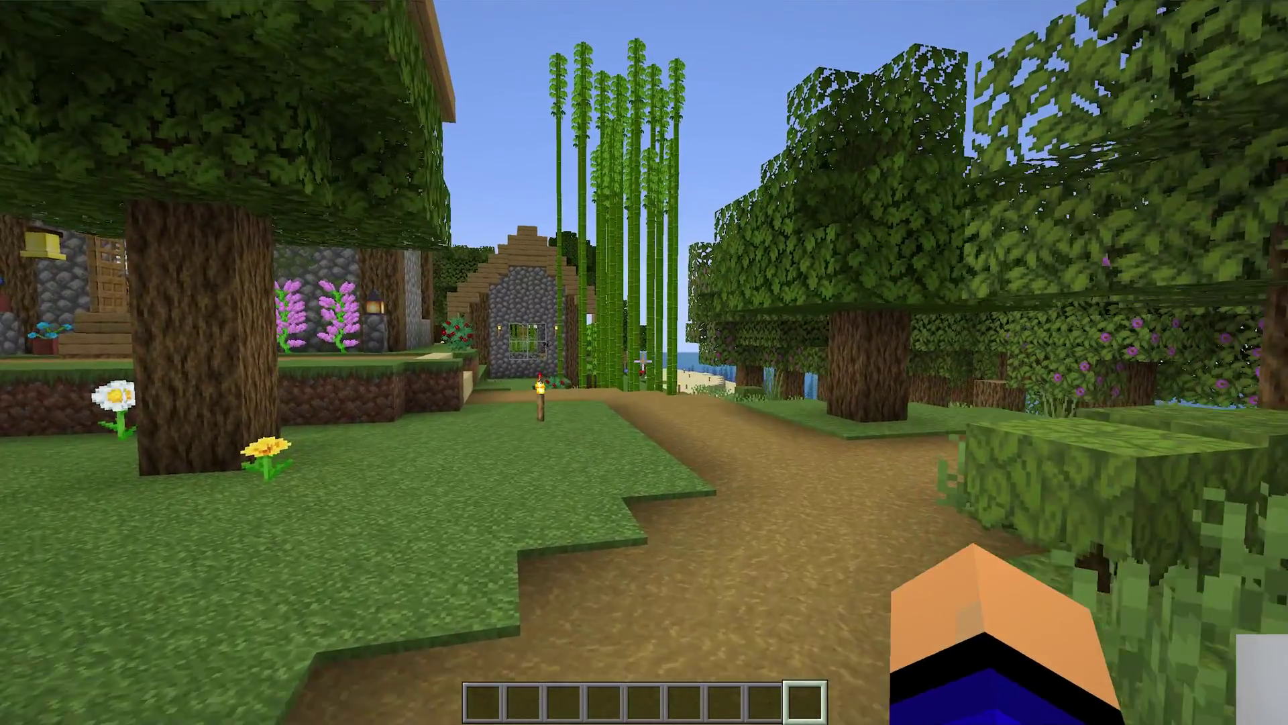
key("Escape")
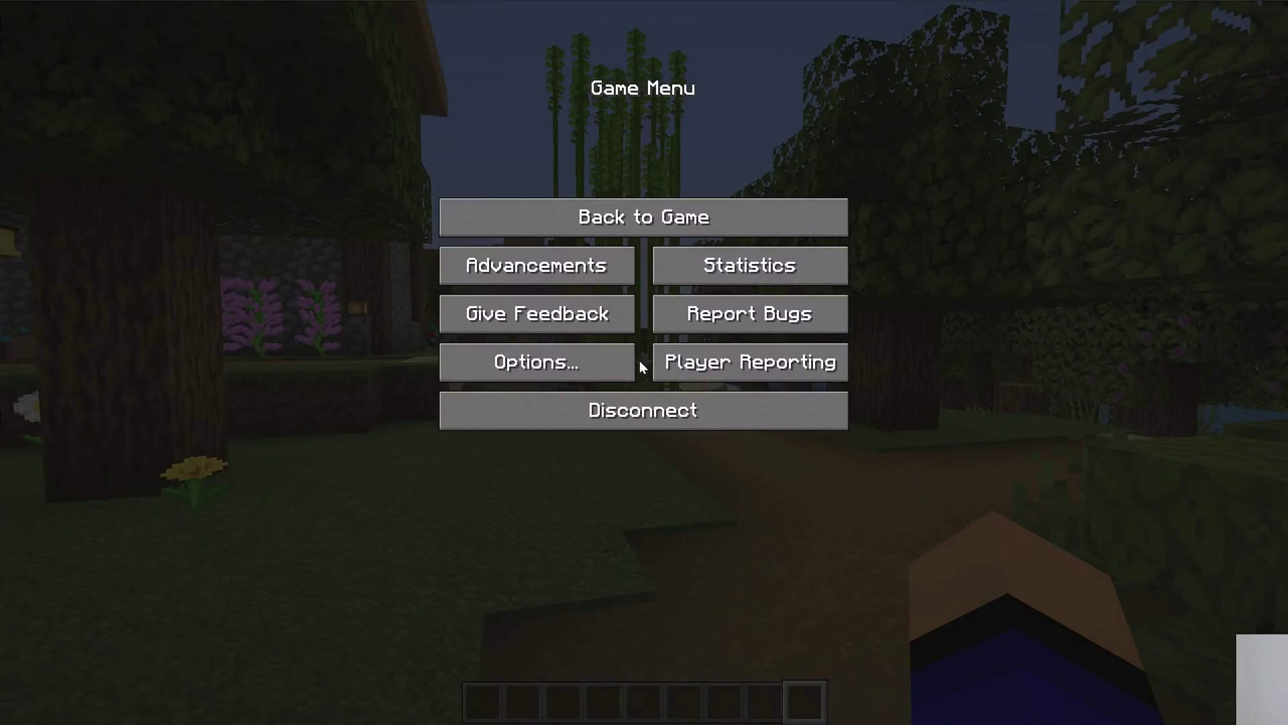
left_click(590, 361)
left_click(588, 371)
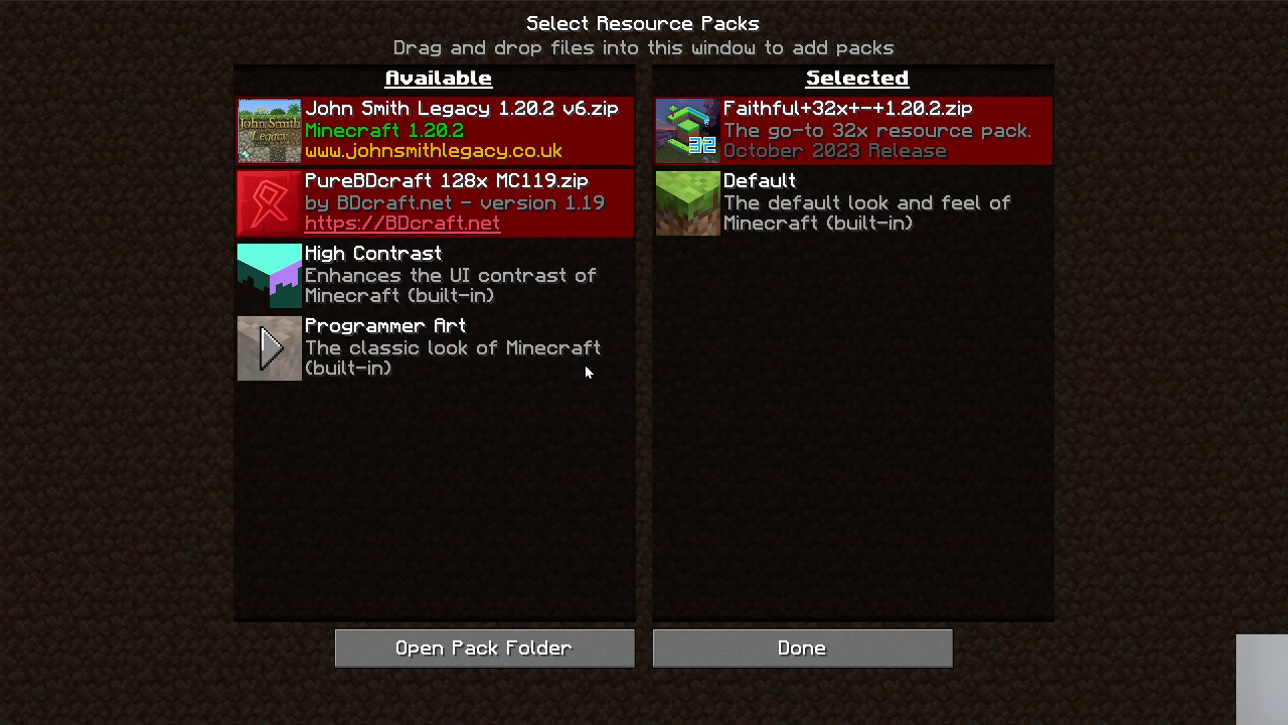
left_click(879, 646)
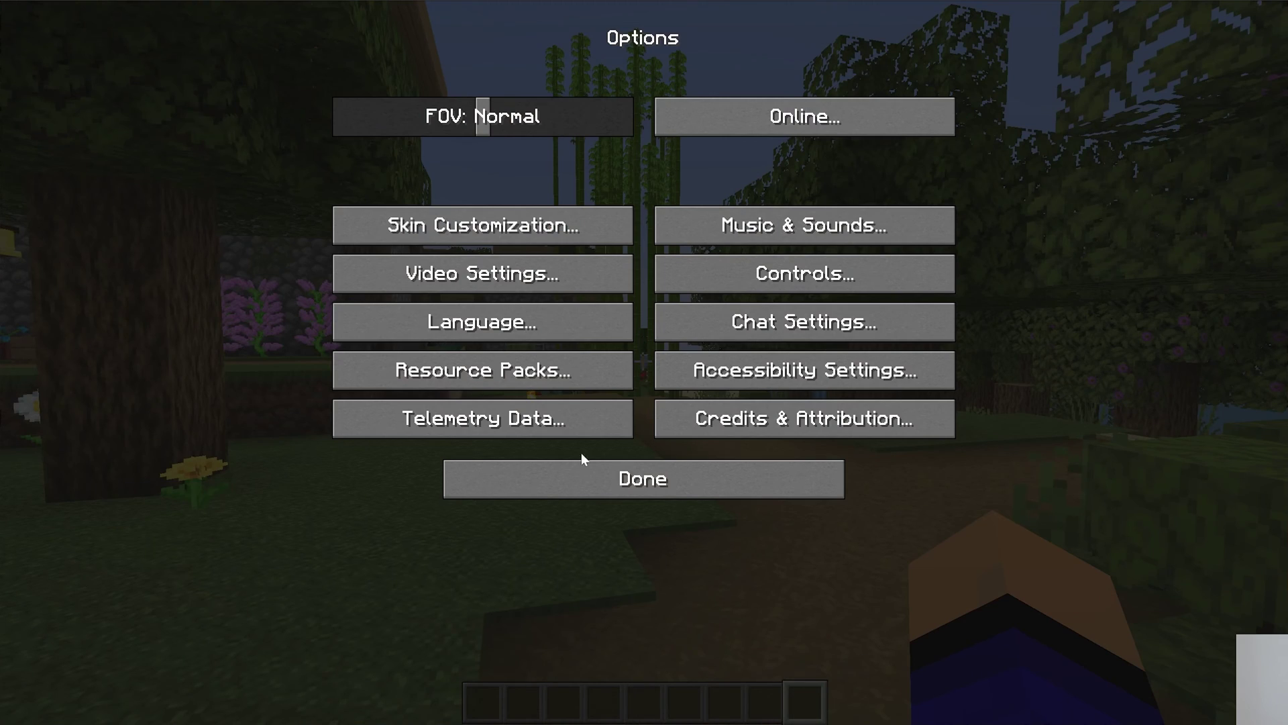
key("Escape")
key("Escape")
key("Escape")
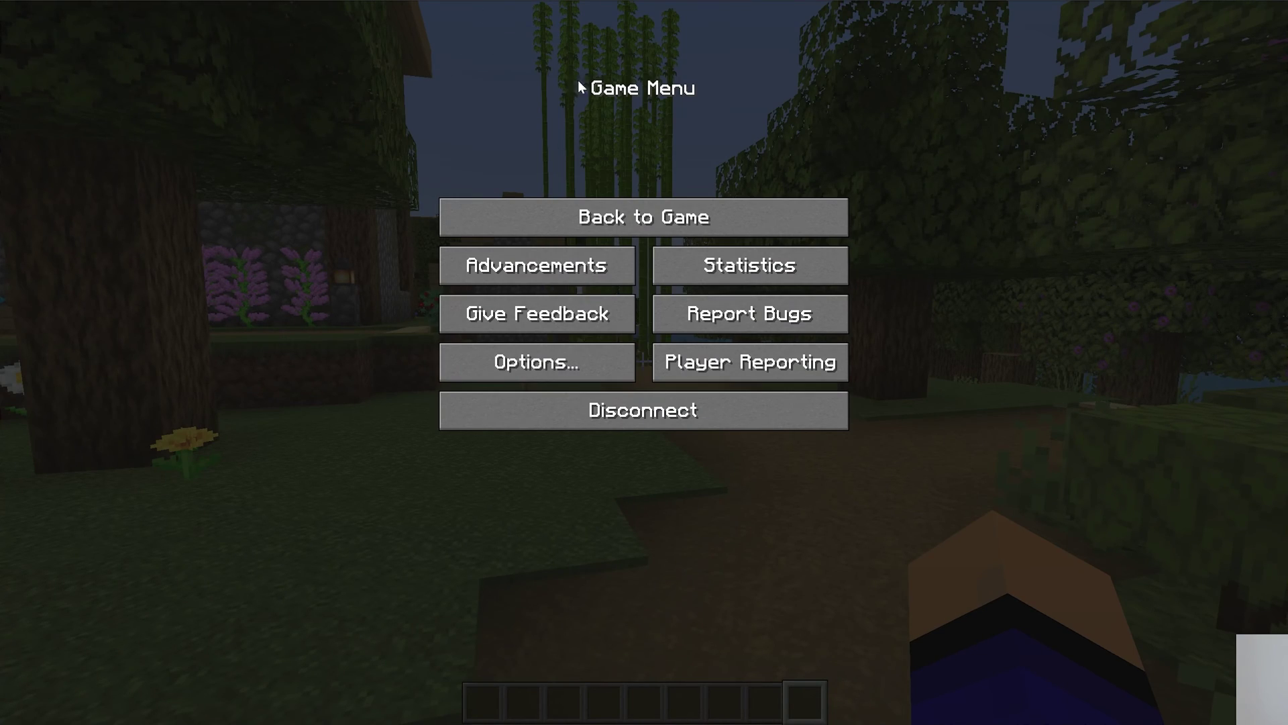
Replace the Faithful pack with PureBDcraft 128x MC119 in the selected resource packs, accept the older-version warning and apply it
left_click(510, 372)
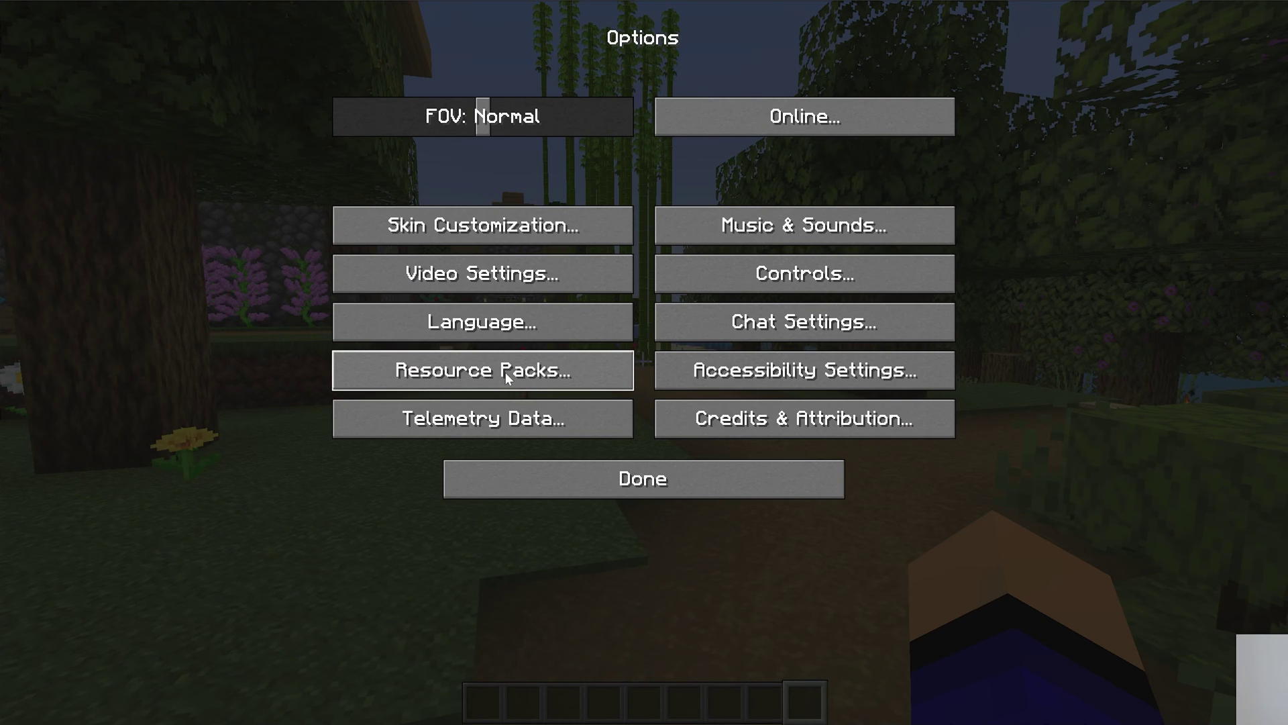
left_click(512, 372)
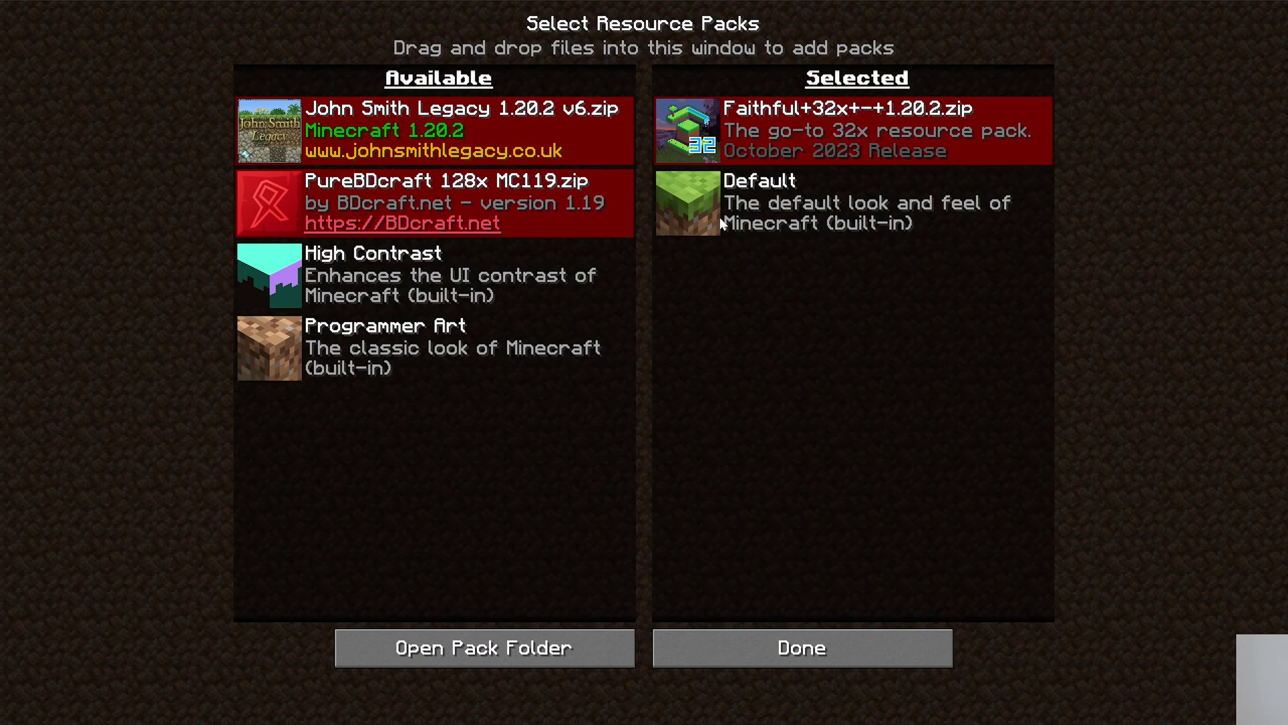
mouse_move(679, 143)
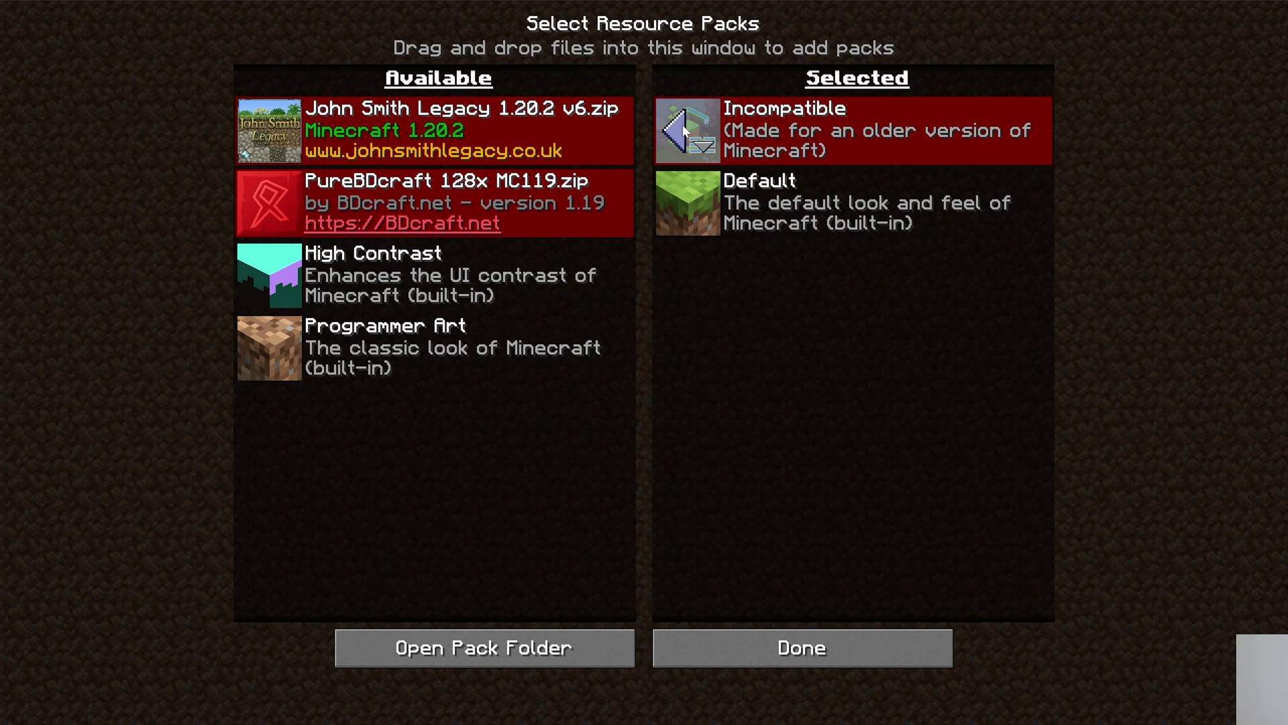
left_click(683, 132)
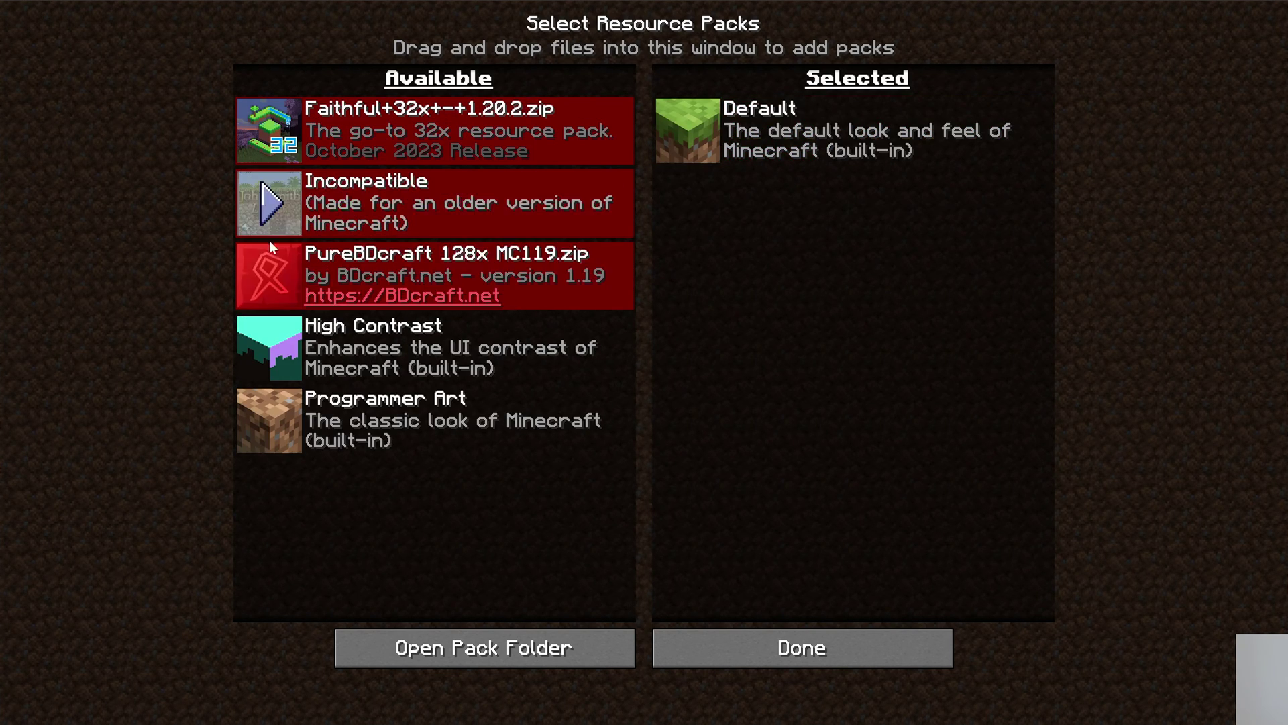
left_click(276, 282)
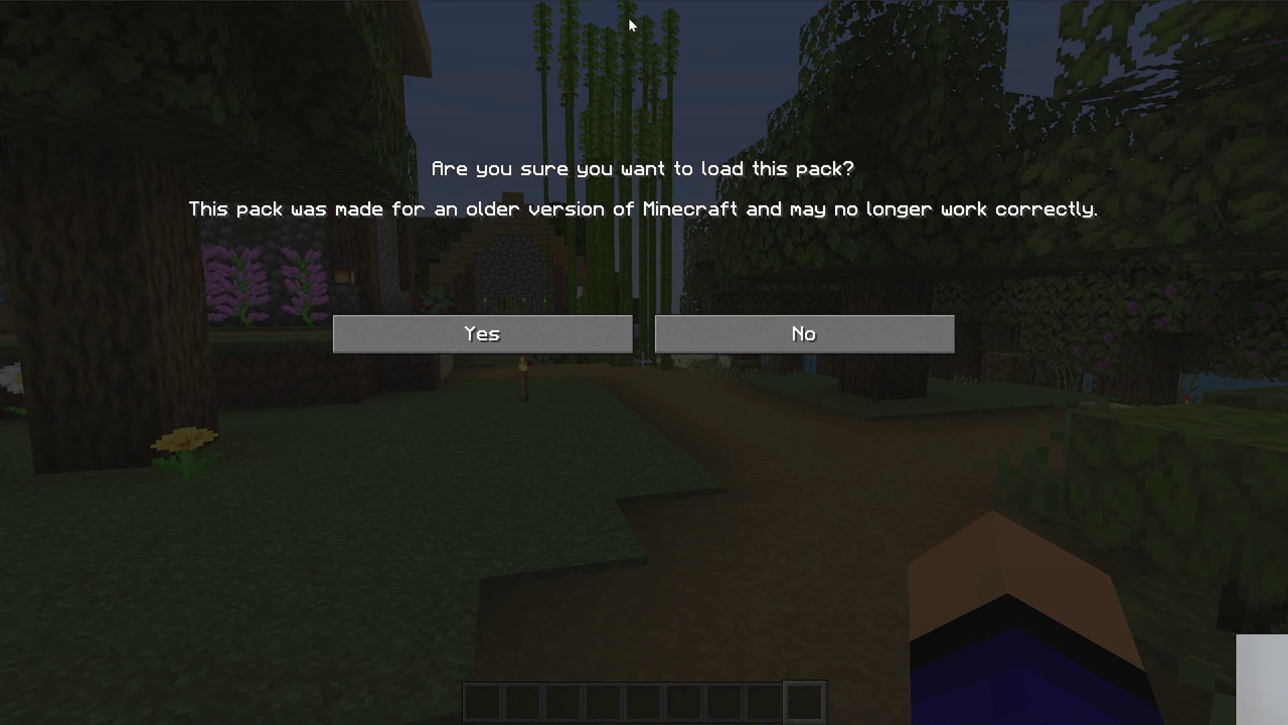
left_click(403, 343)
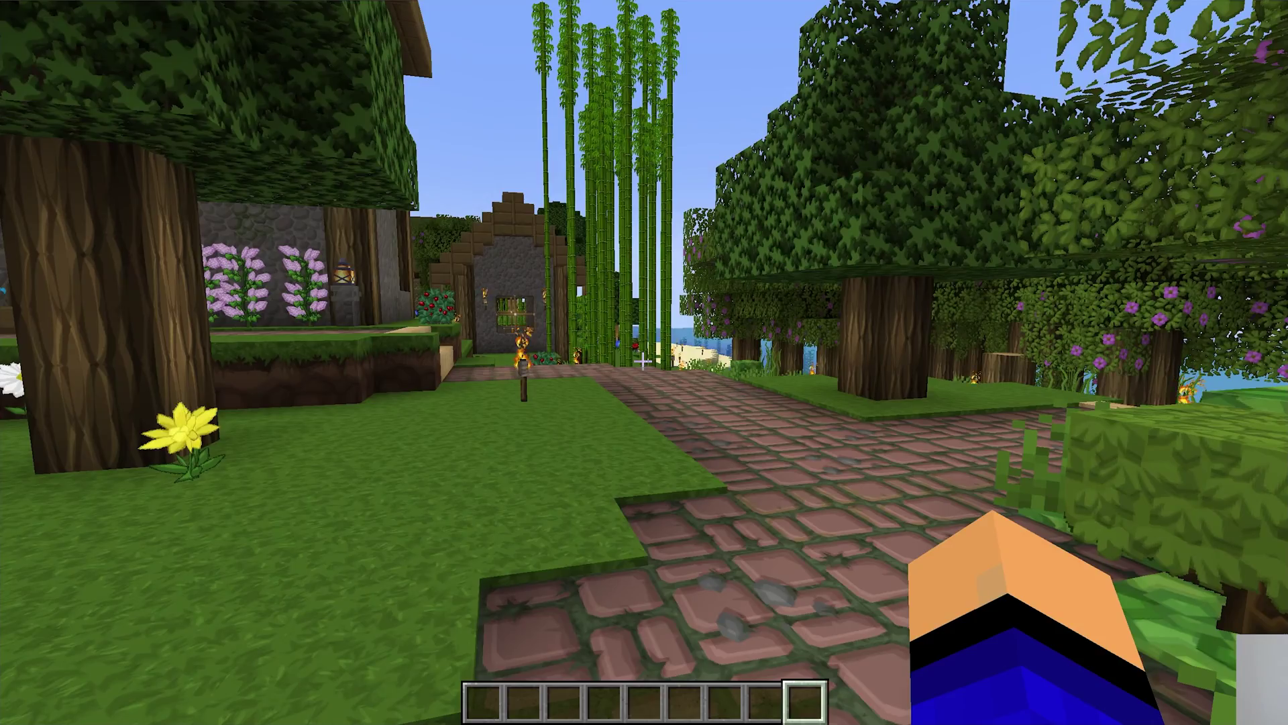
Explore the village and the cherry tree to examine the PureBDcraft textures on paths, houses, crops, leaves and logs
key("w")
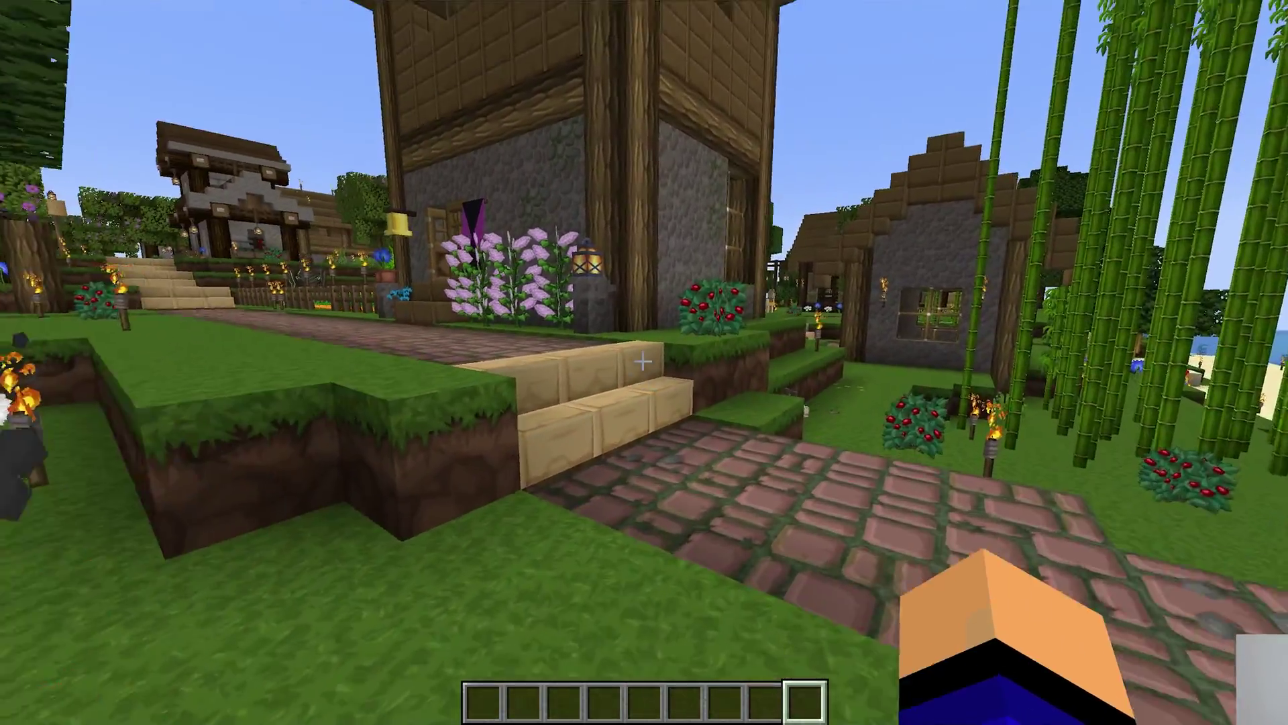
key("w")
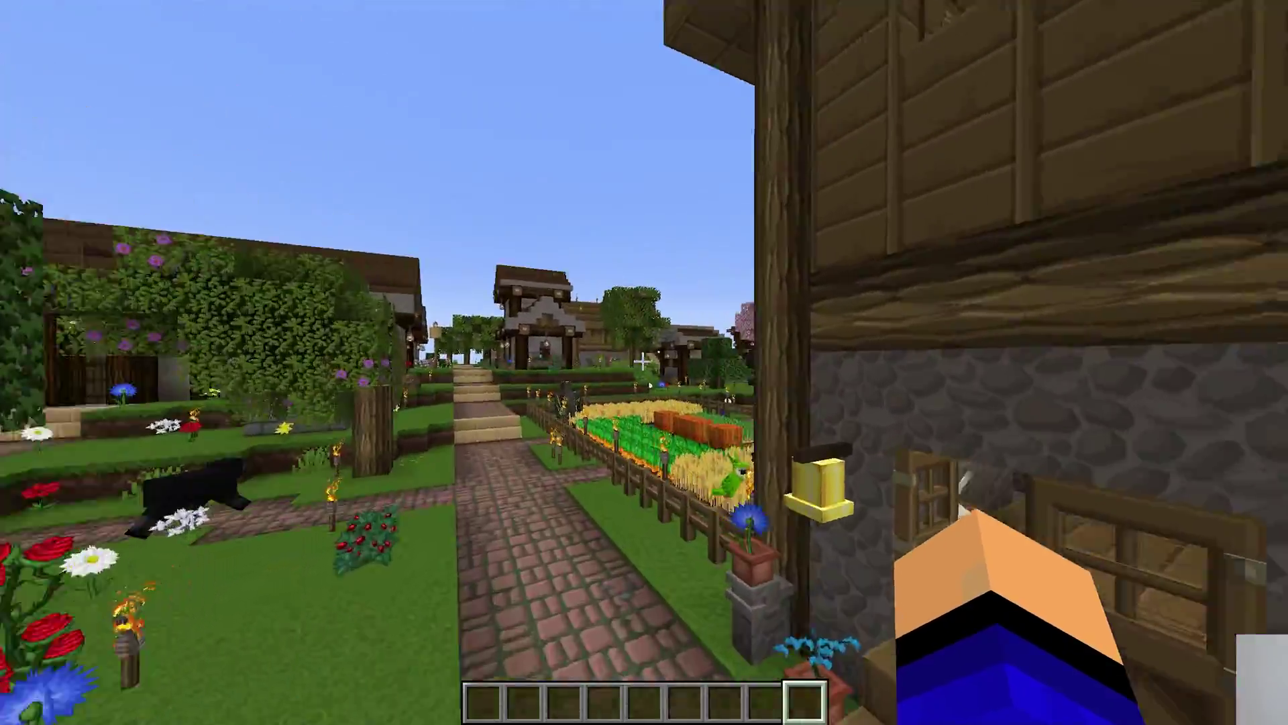
key("w")
key("space")
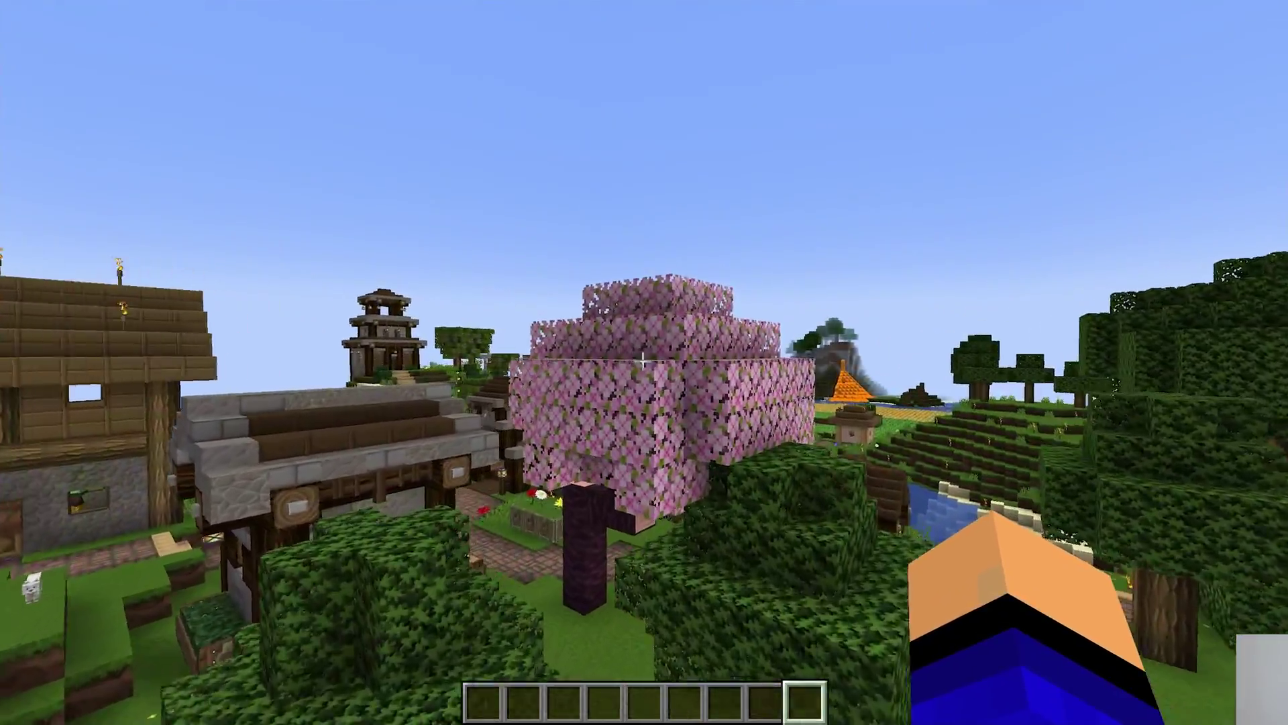
key("w")
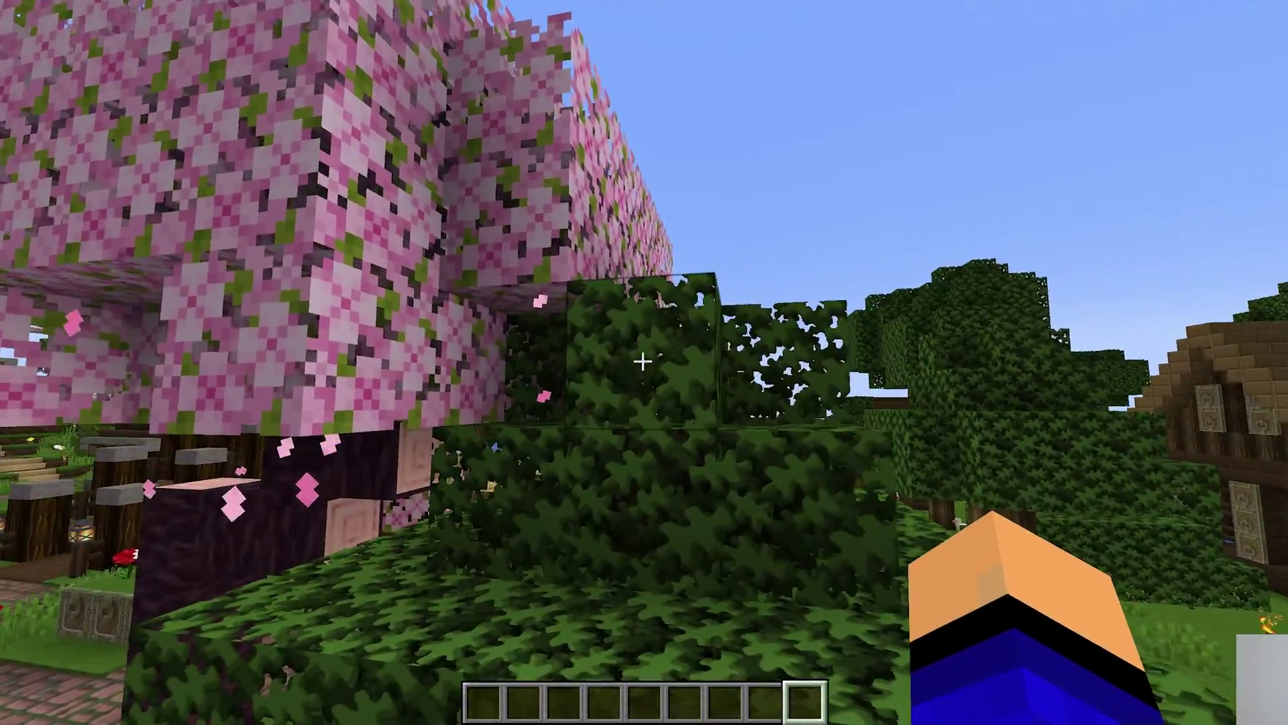
key("w")
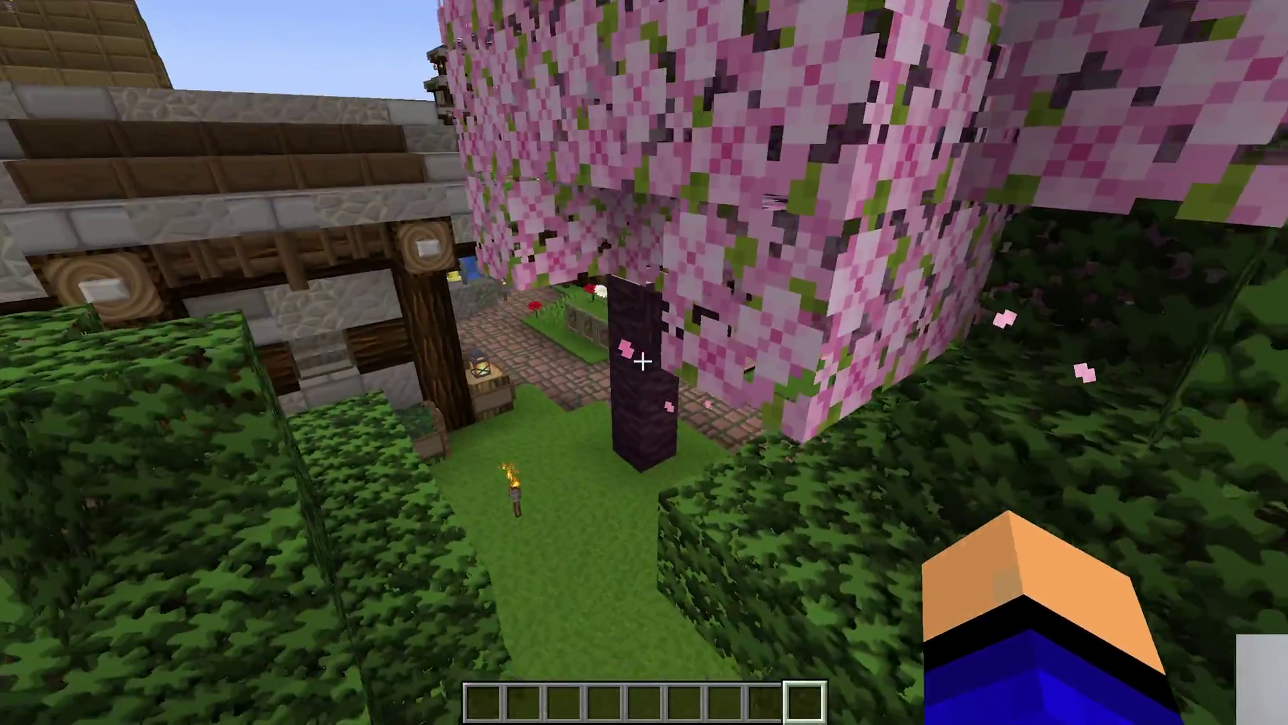
key("w")
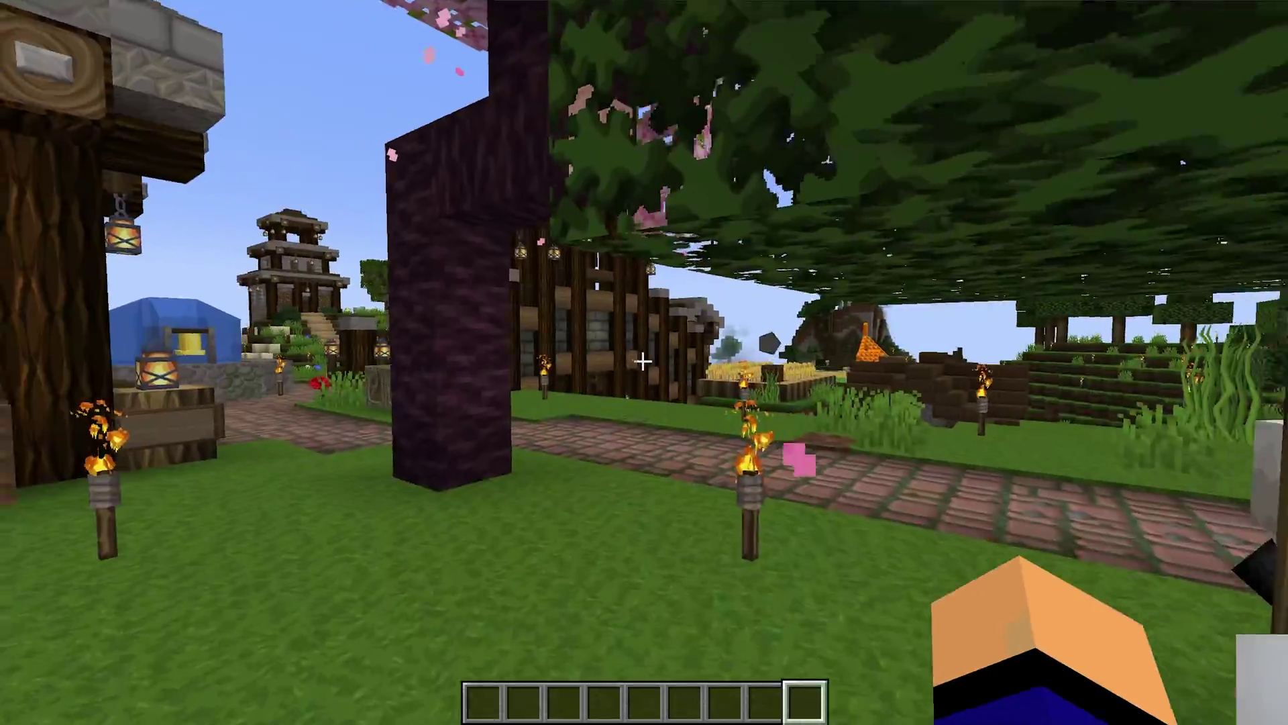
key("w")
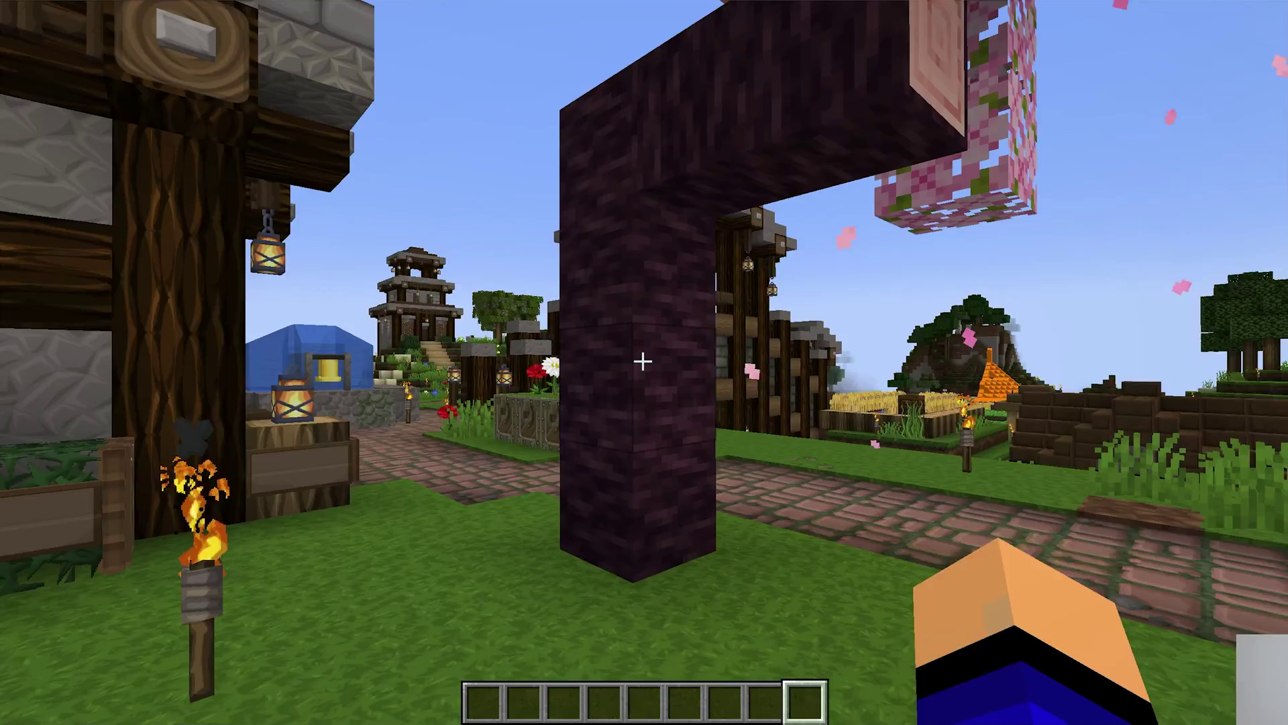
key("w")
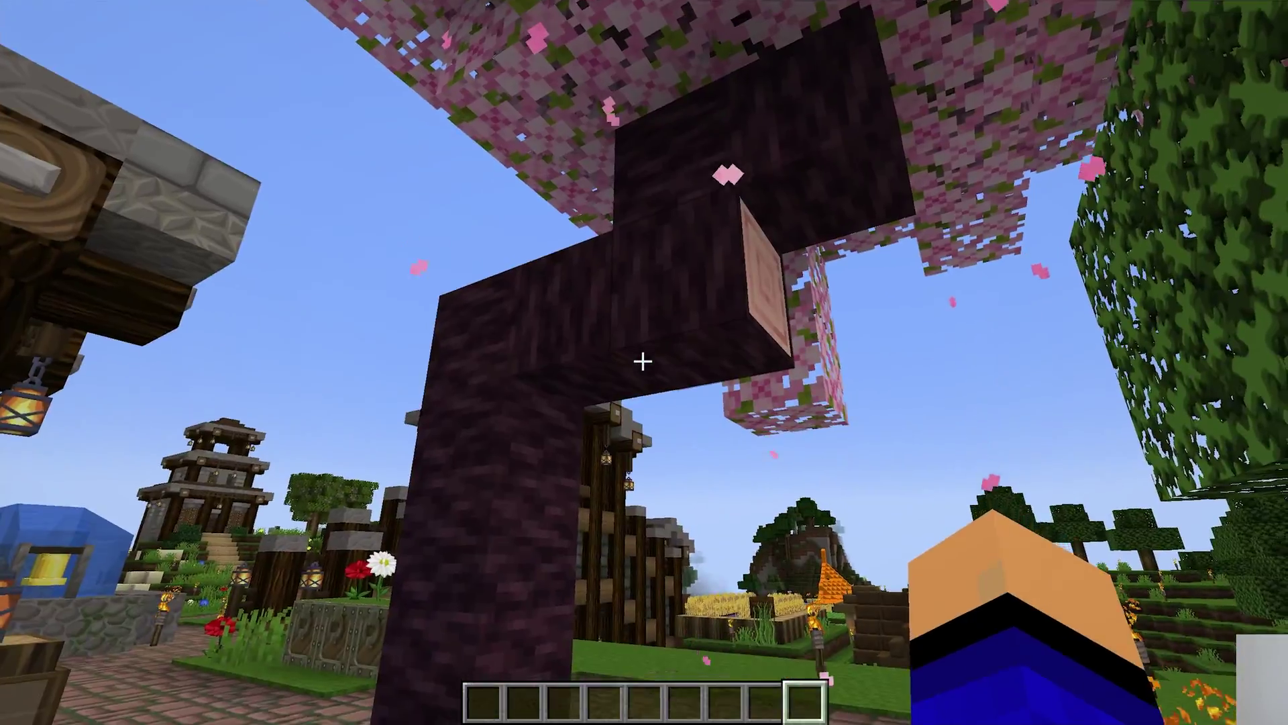
key("s")
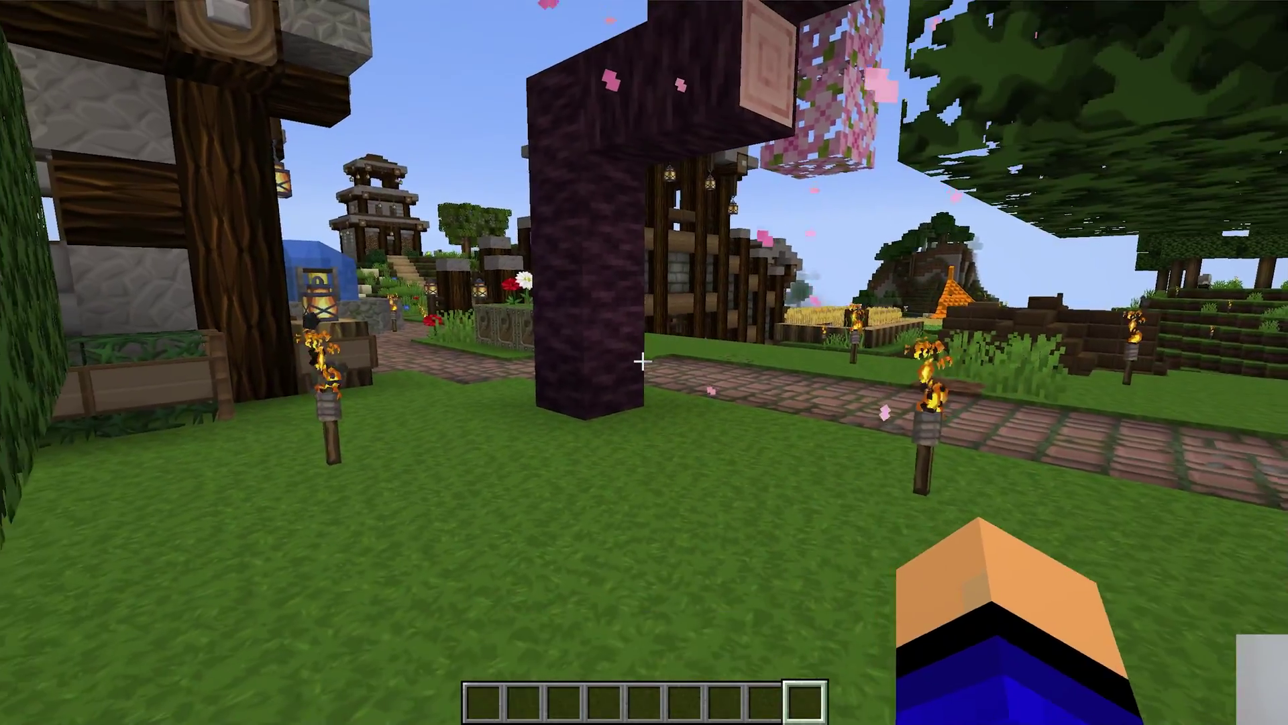
Enable John Smith Legacy 1.20.2 v6 despite its older version, place it below PureBDcraft in the selected packs and apply
key("Escape")
left_click(596, 361)
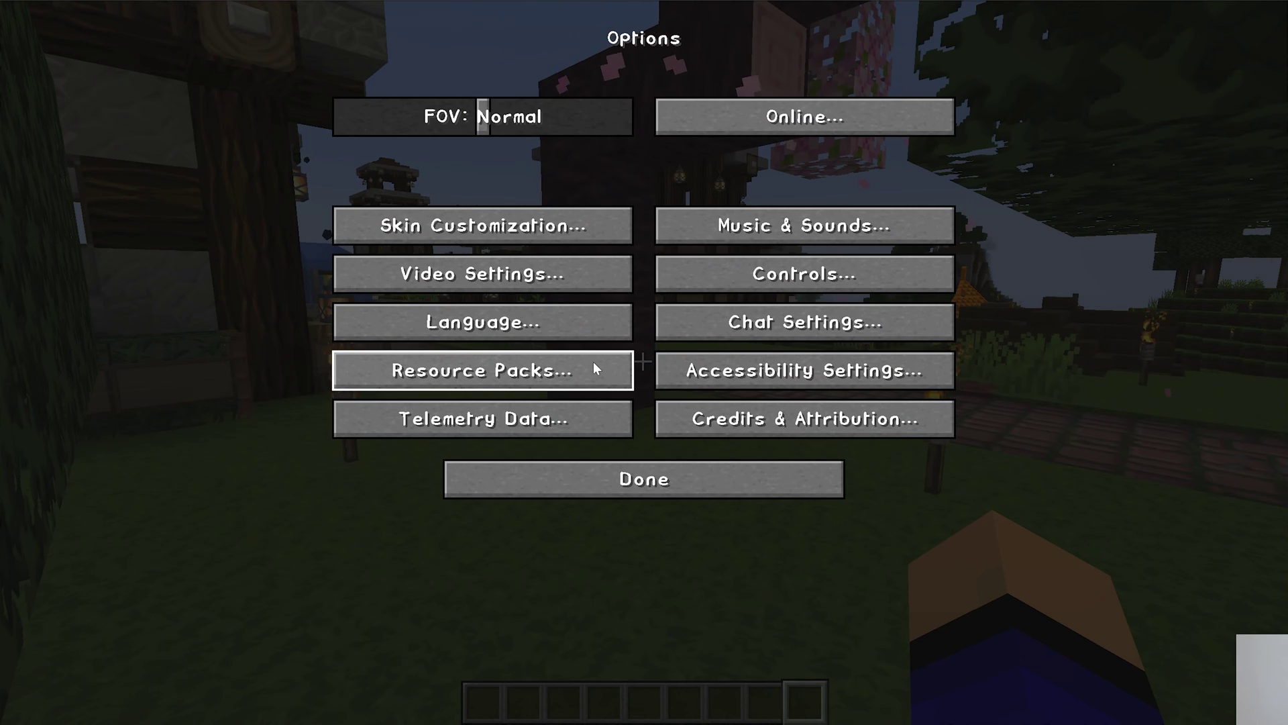
left_click(594, 369)
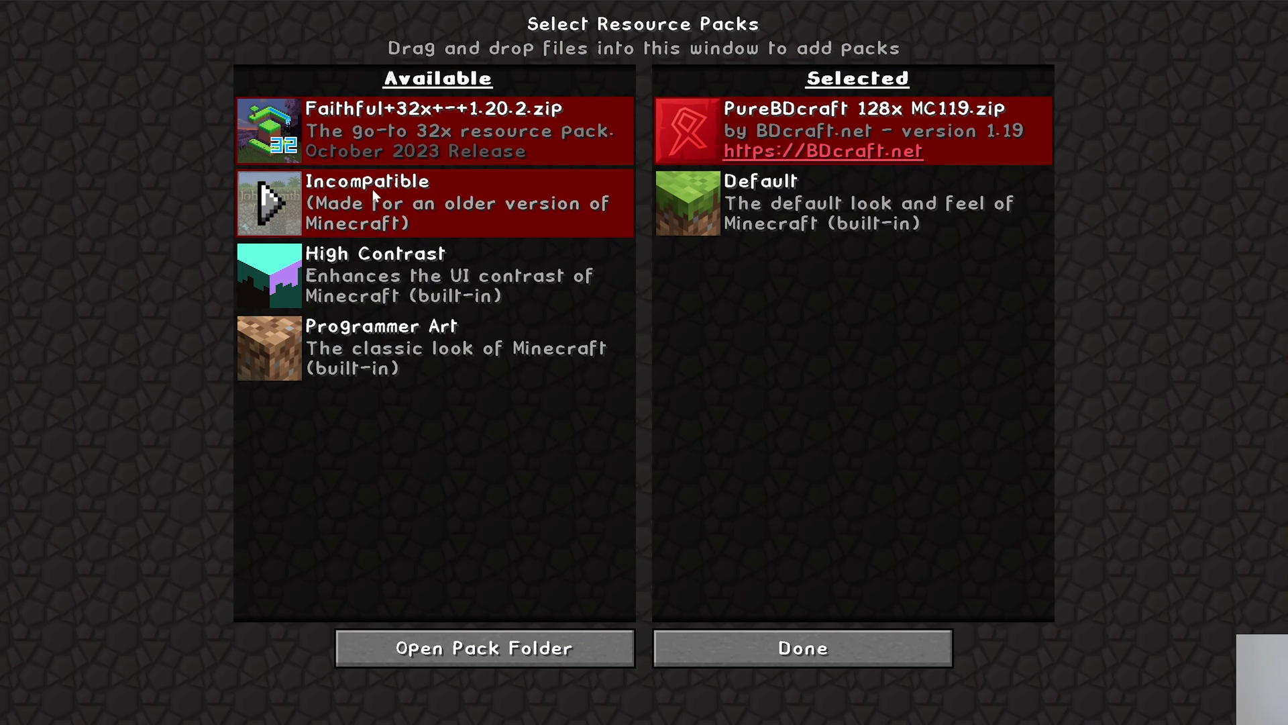
left_click(274, 212)
left_click(511, 326)
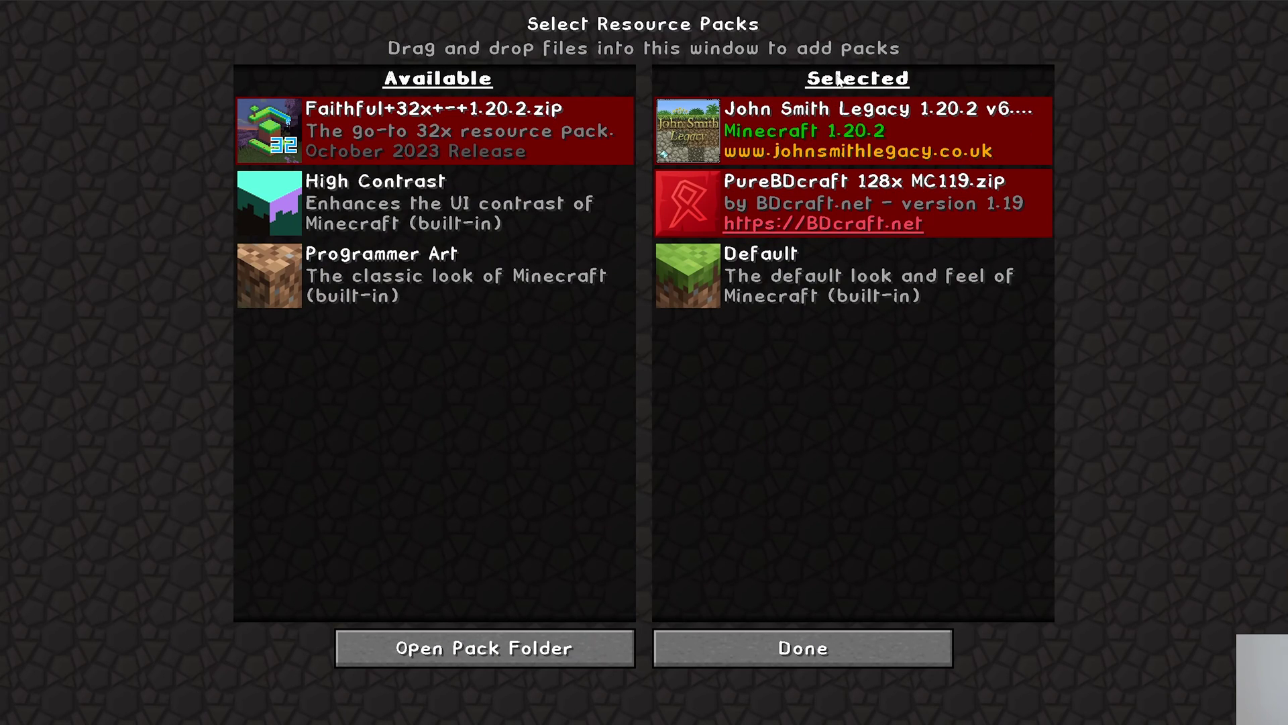
left_click(702, 148)
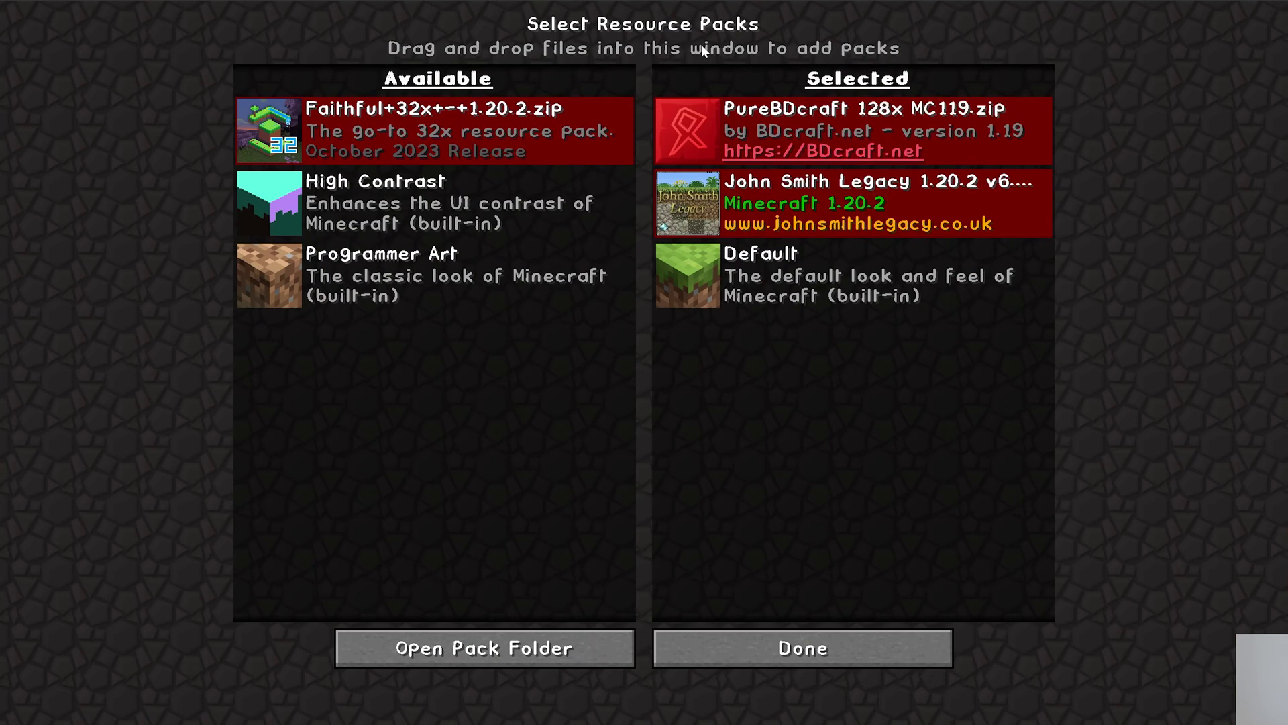
left_click(862, 648)
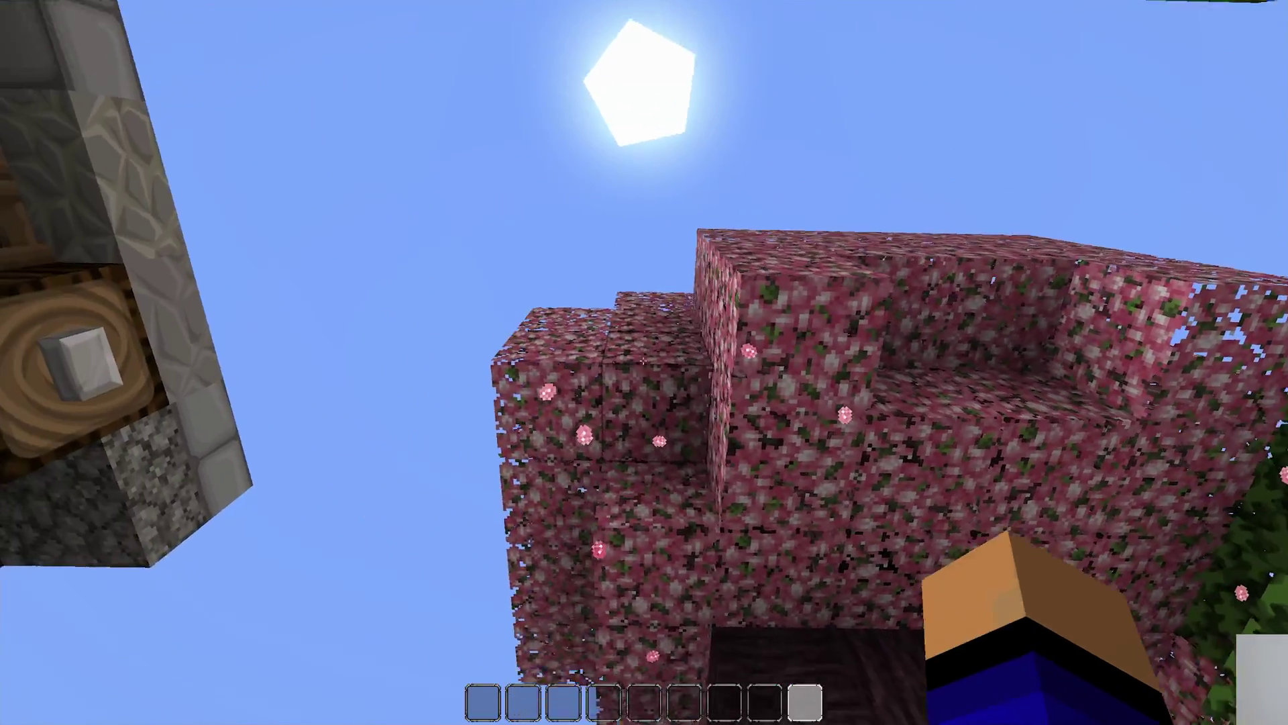
Reopen the resource pack selection and review the order of PureBDcraft and John Smith Legacy among the selected packs
key("Escape")
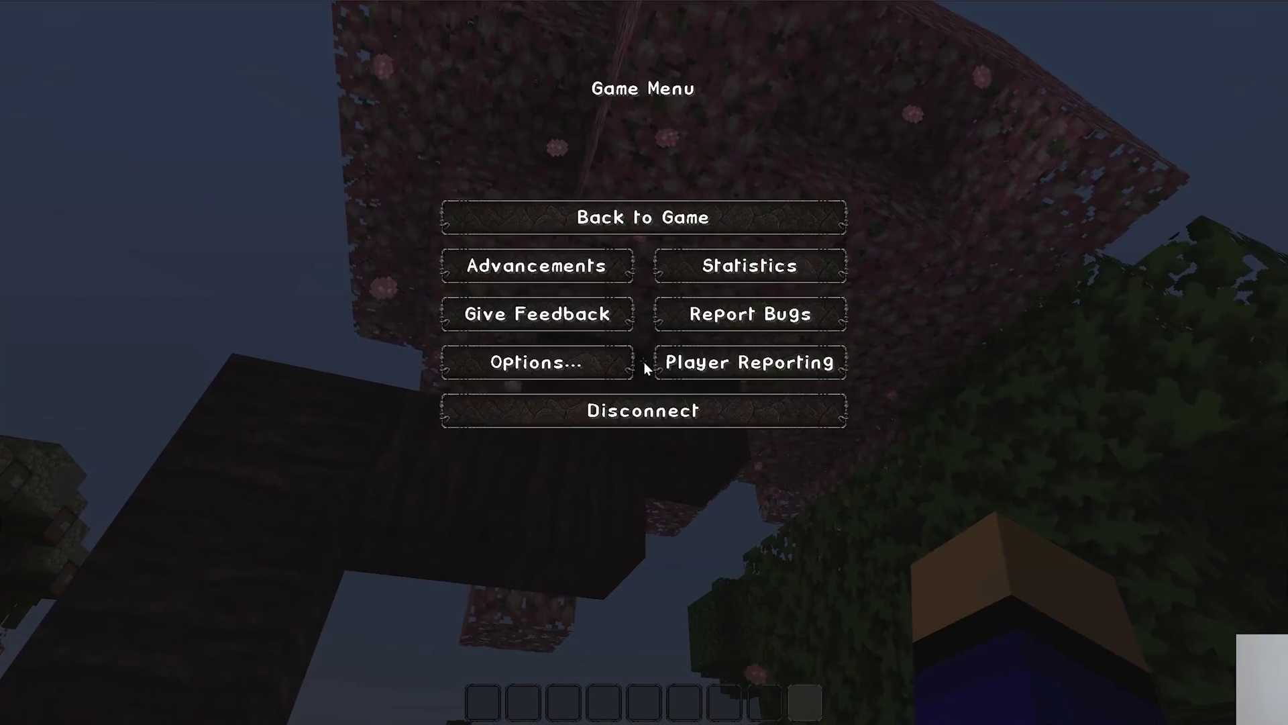
left_click(616, 368)
left_click(585, 375)
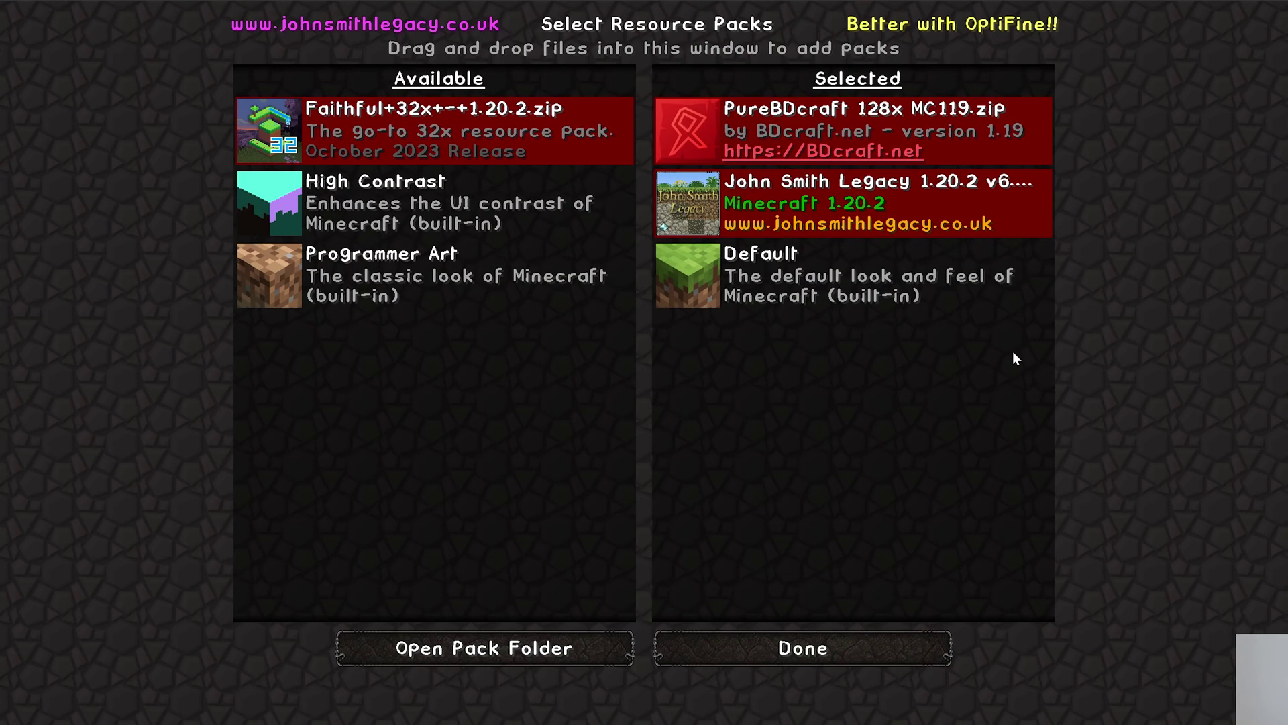
mouse_move(804, 188)
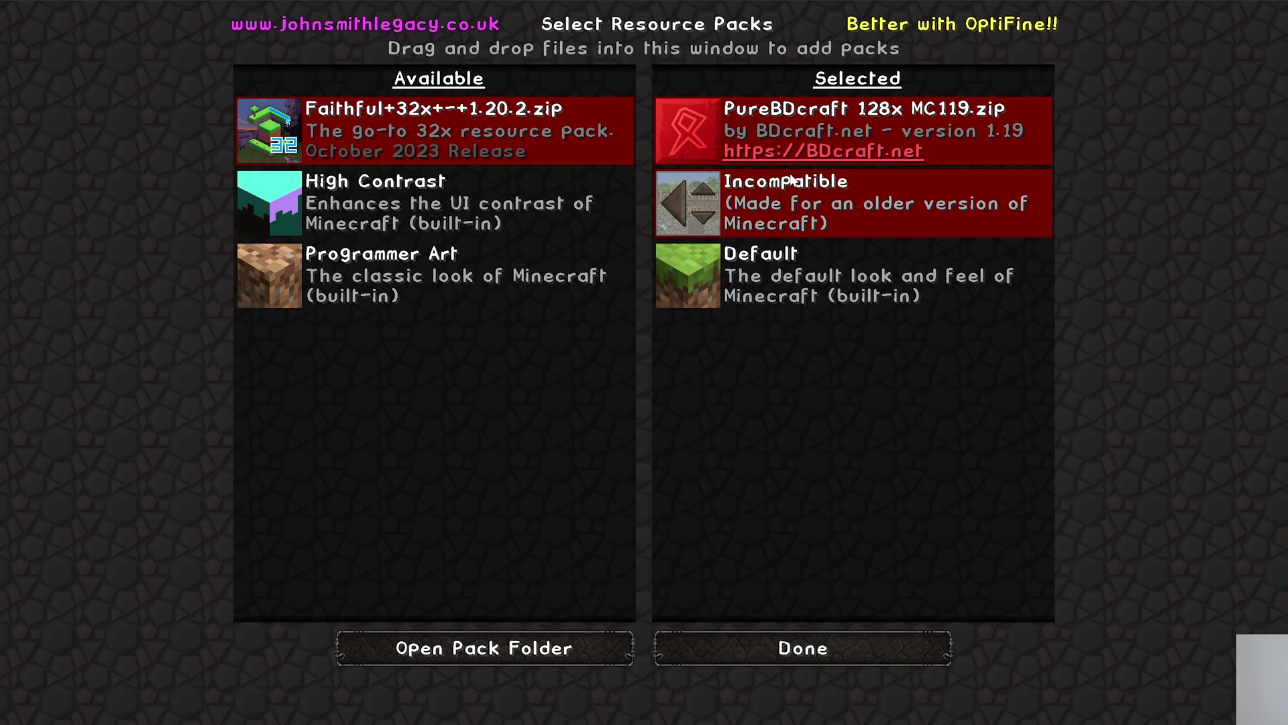
mouse_move(871, 115)
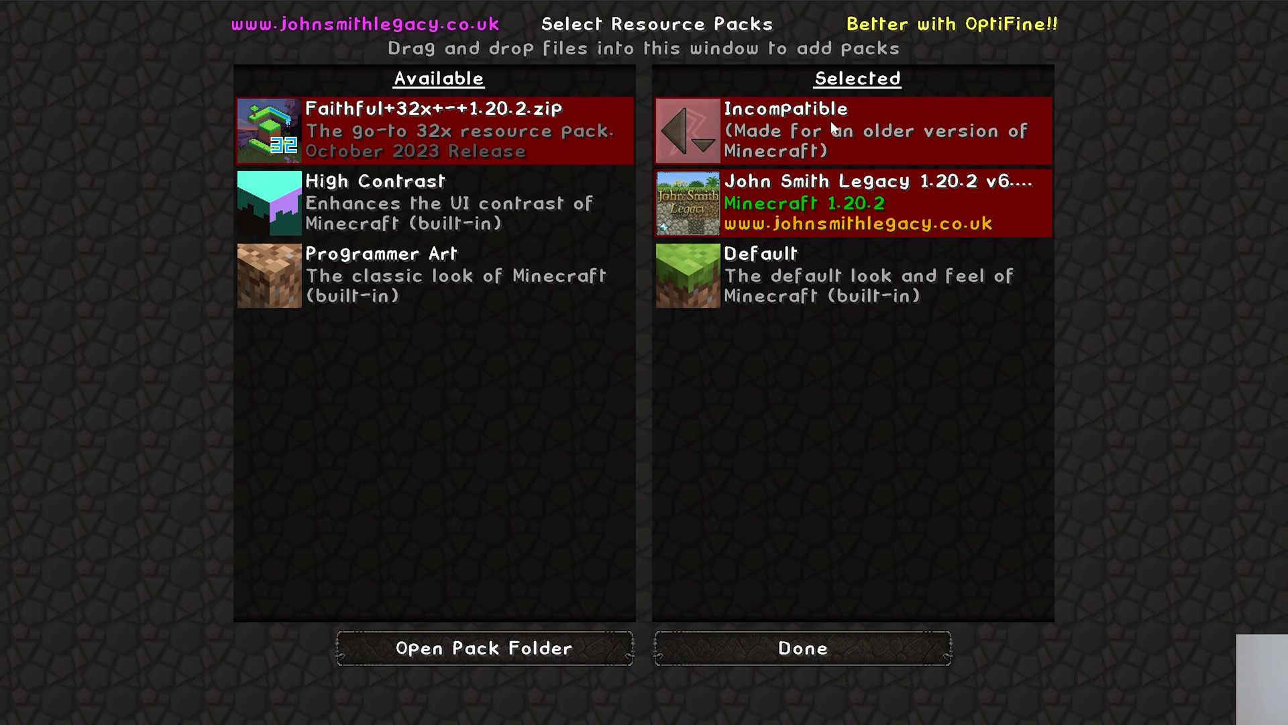
mouse_move(866, 199)
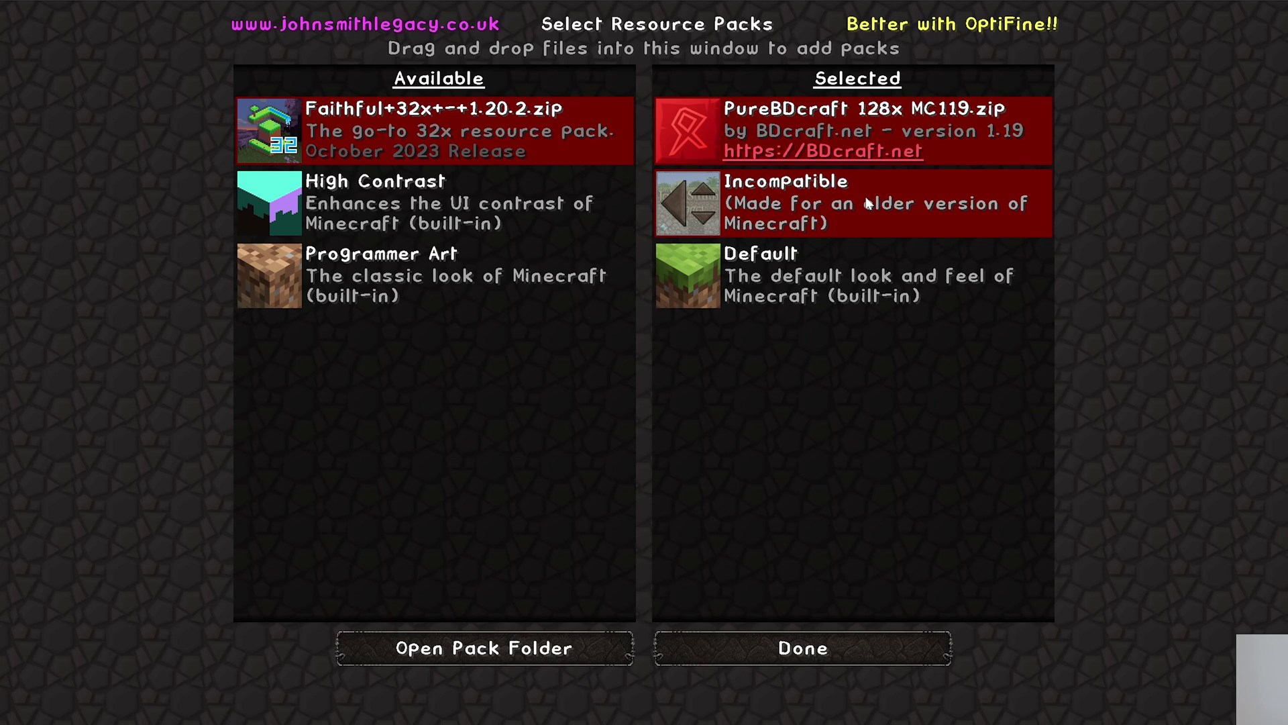
Remove PureBDcraft 128x MC119 from the selected resource packs, keep John Smith Legacy 1.20.2 v6 selected, and apply the change
mouse_move(812, 135)
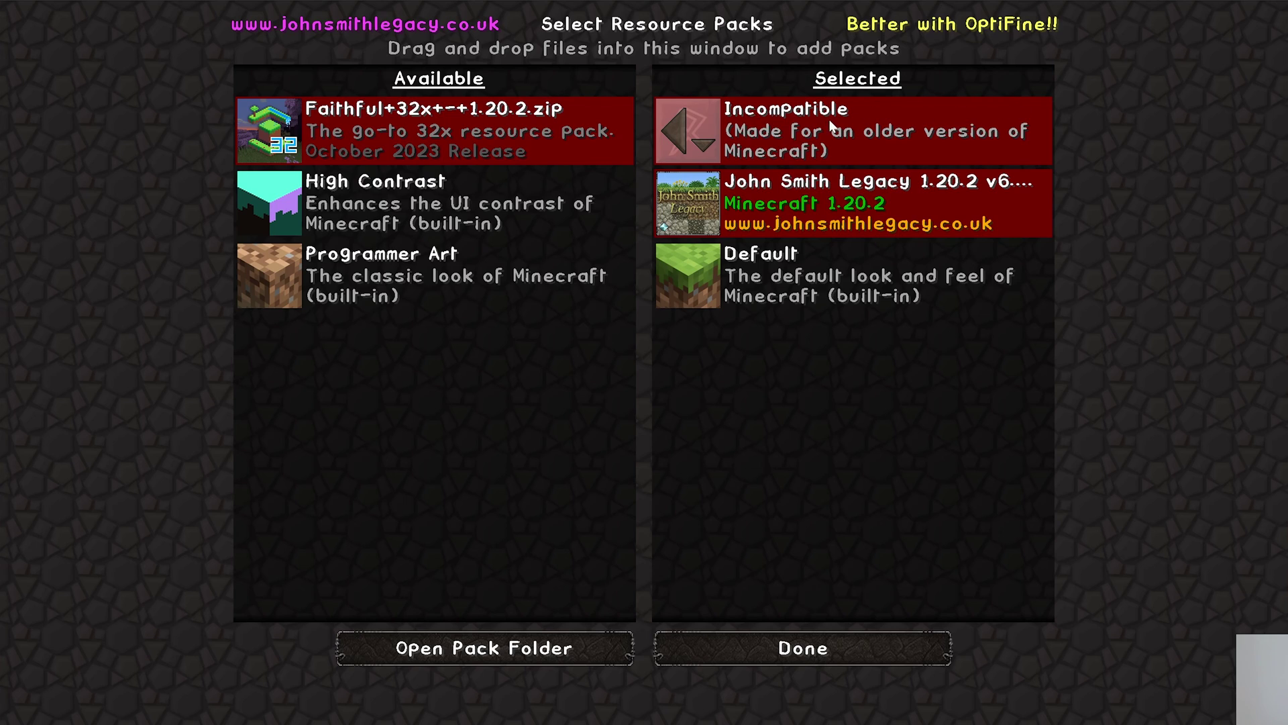
mouse_move(936, 199)
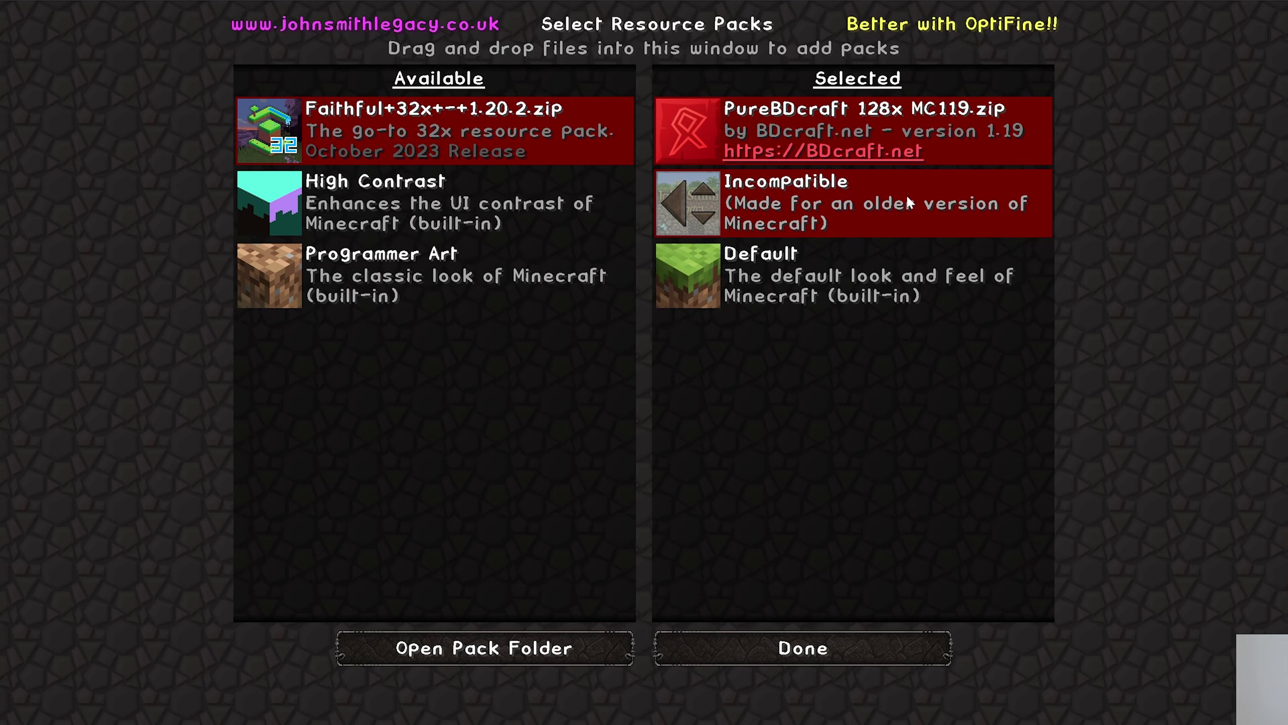
mouse_move(898, 261)
left_click(662, 129)
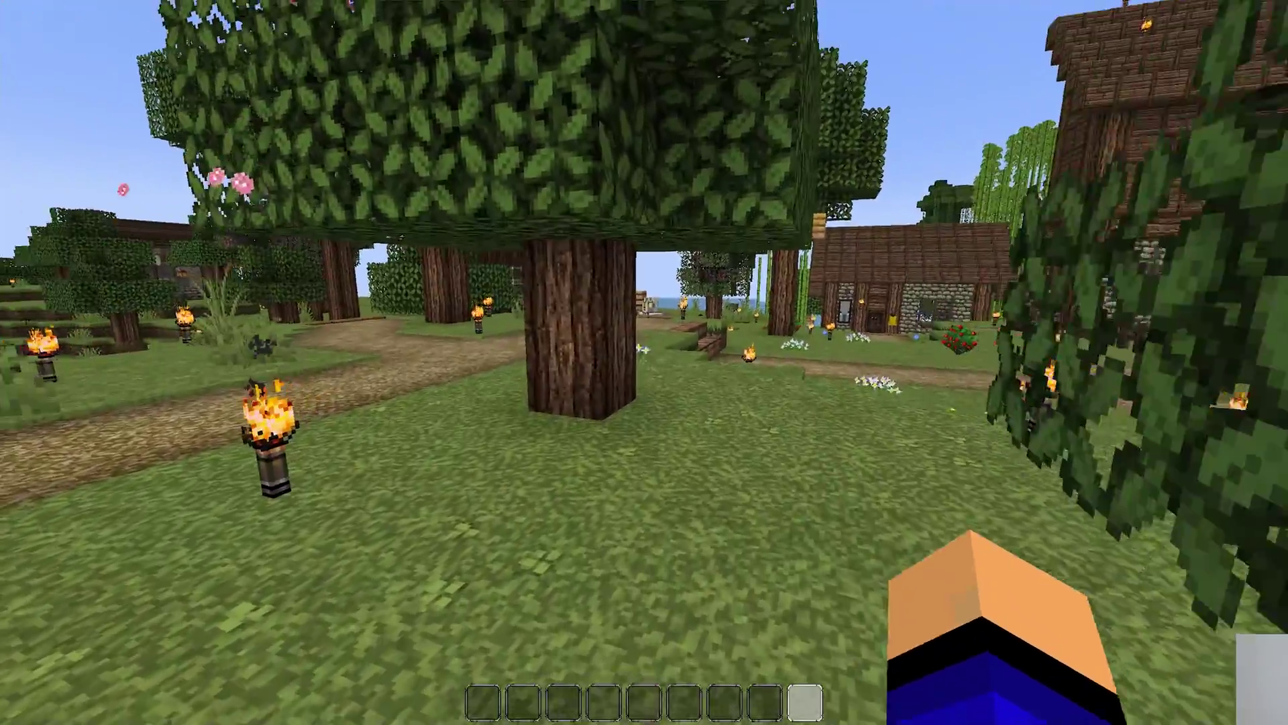
Walk around the village to examine the John Smith Legacy textures on paths, houses, bamboo, flowers, leaves and logs
key("w")
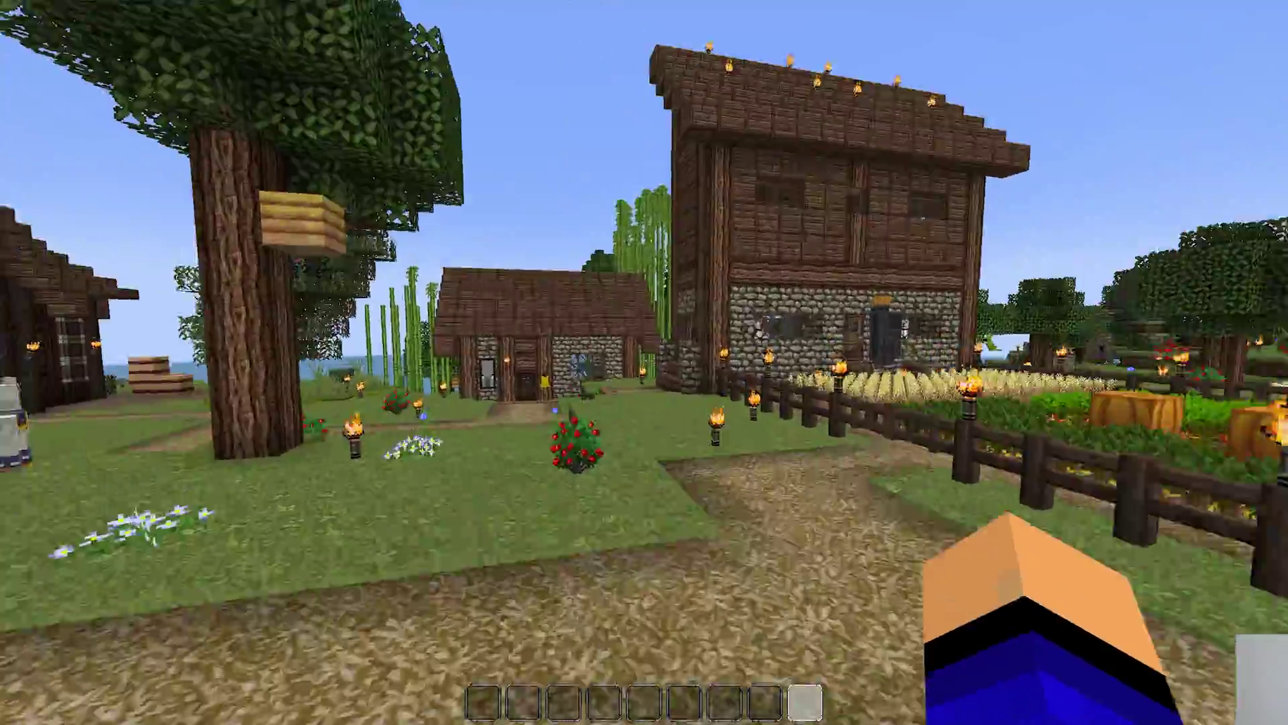
key("w")
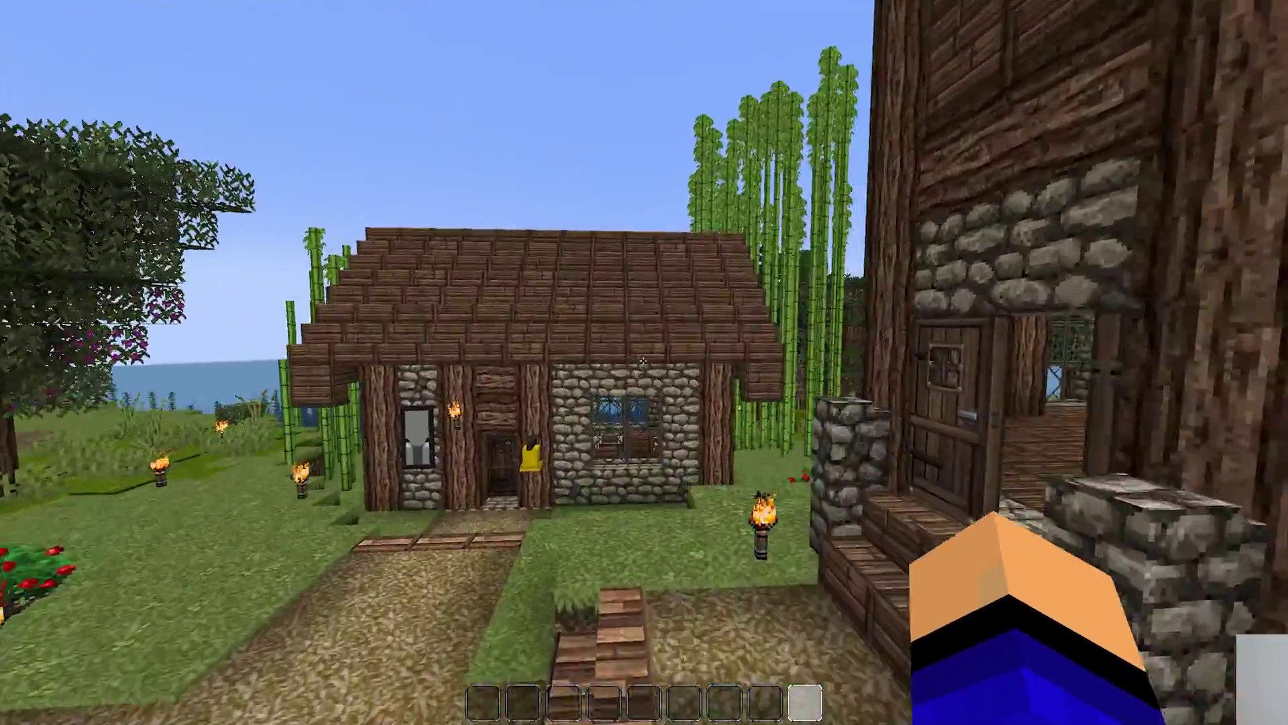
key("w")
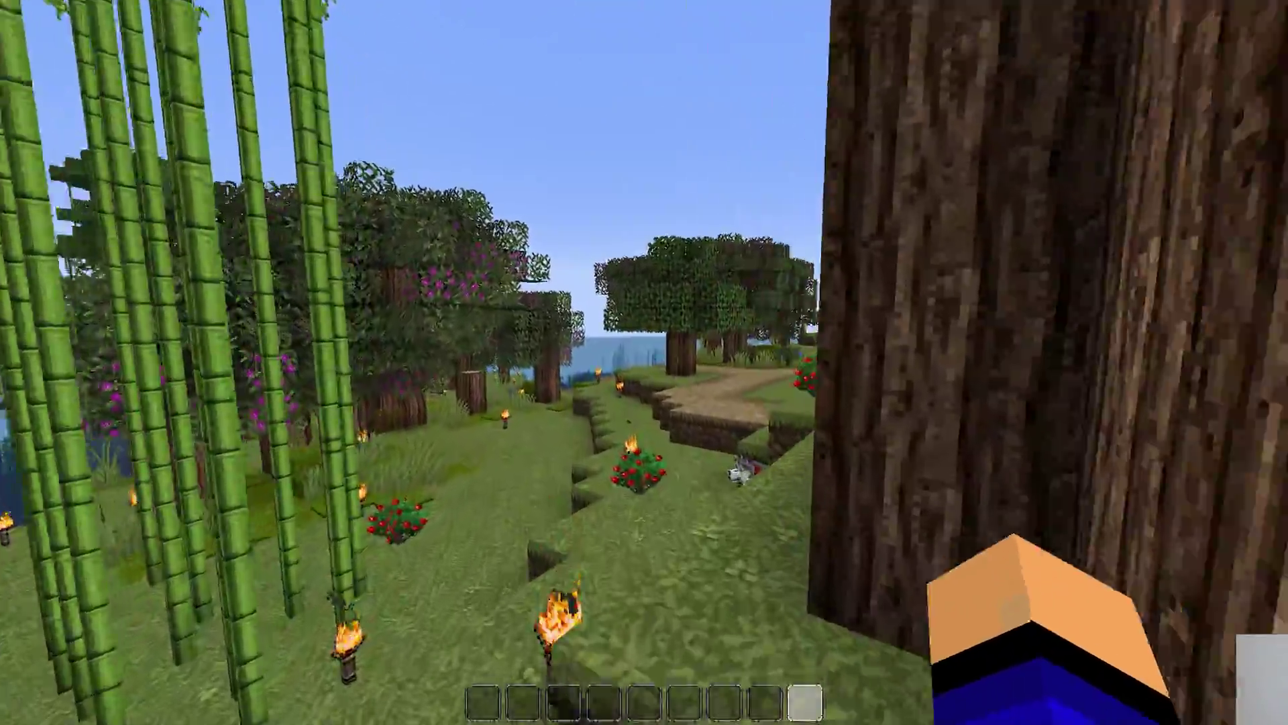
key("w")
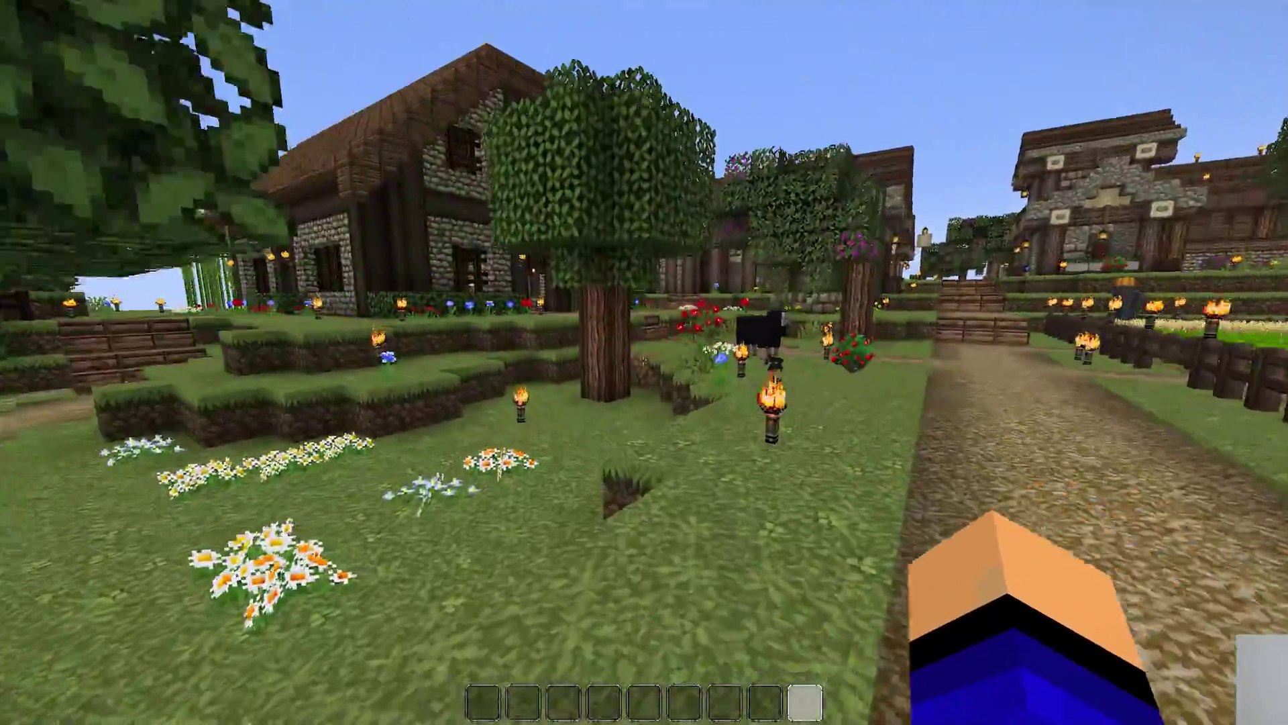
key("w")
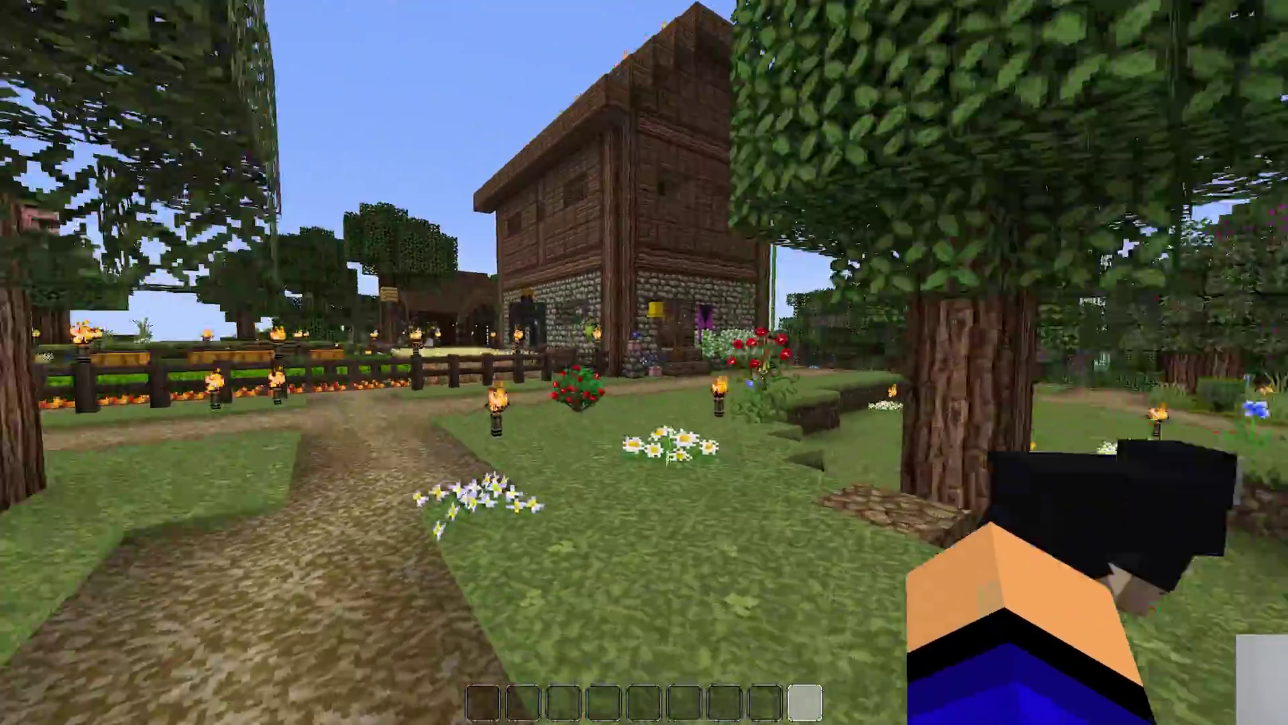
key("w")
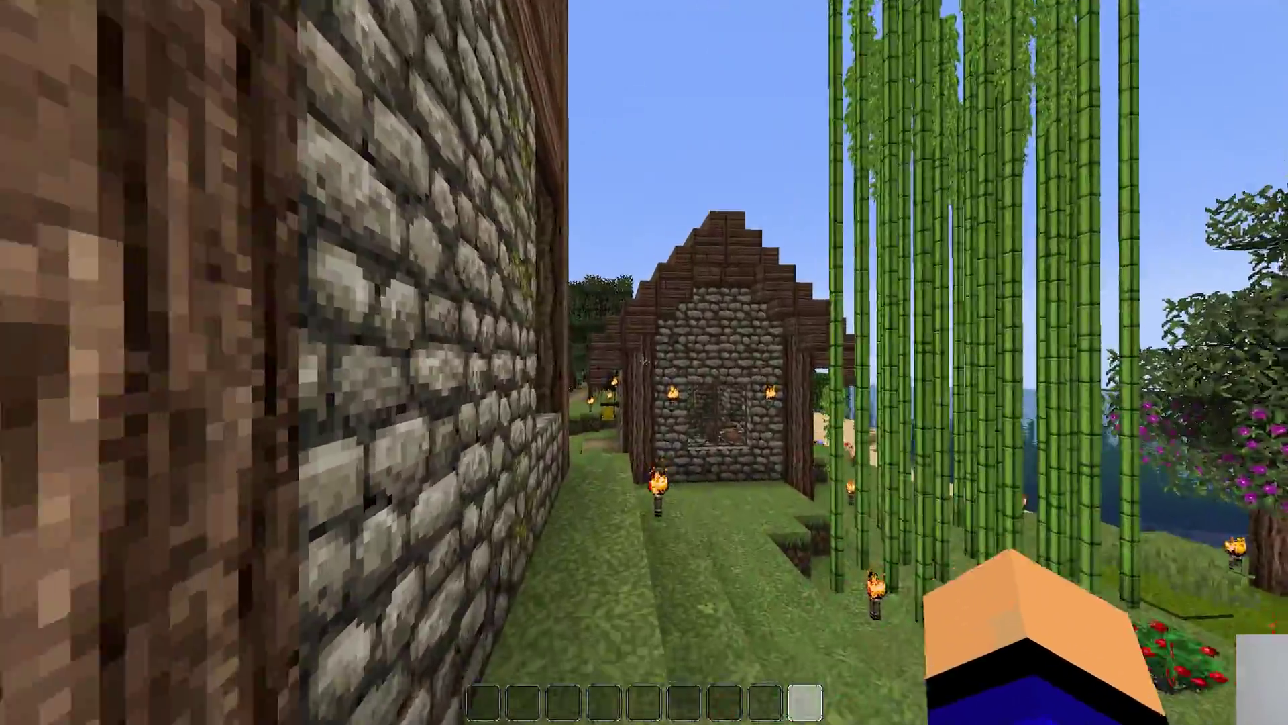
key("w")
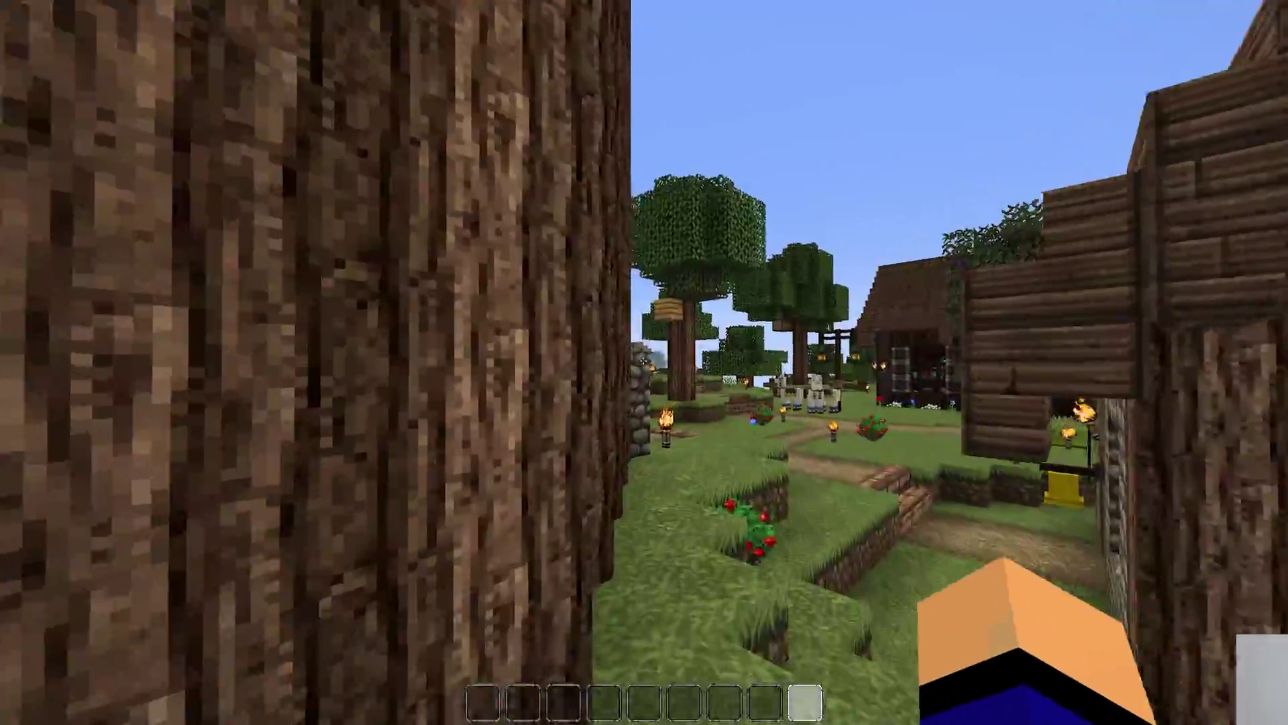